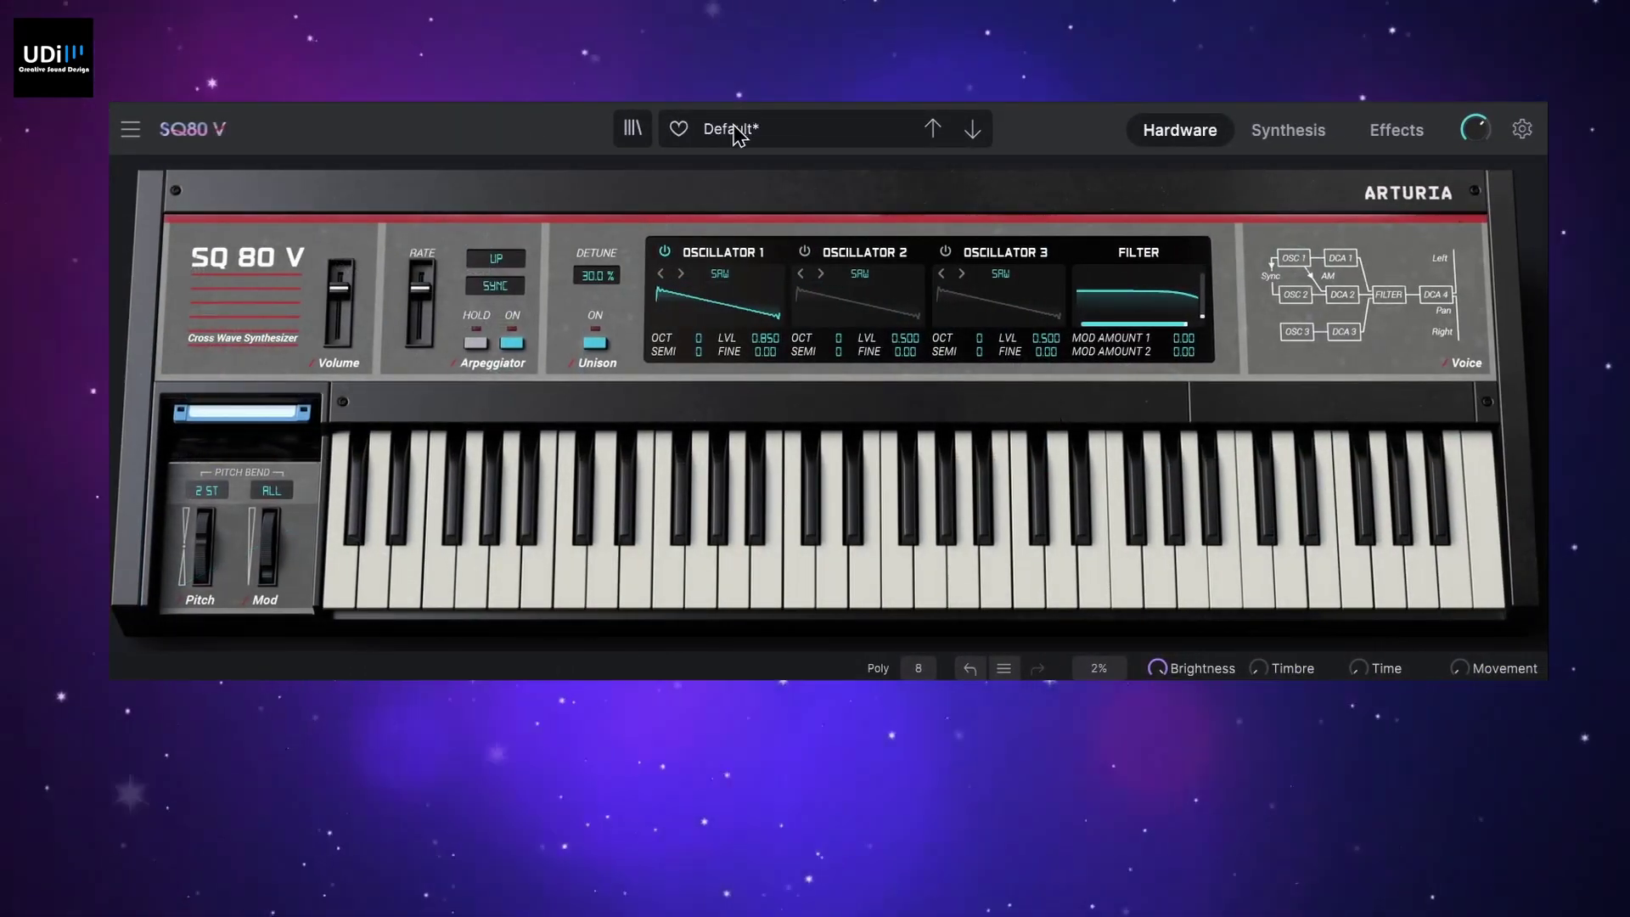
Load the Default preset from the Template category
{"action": "left_click", "coordinate": [733, 127]}
{"action": "mouse_move", "coordinate": [773, 459]}
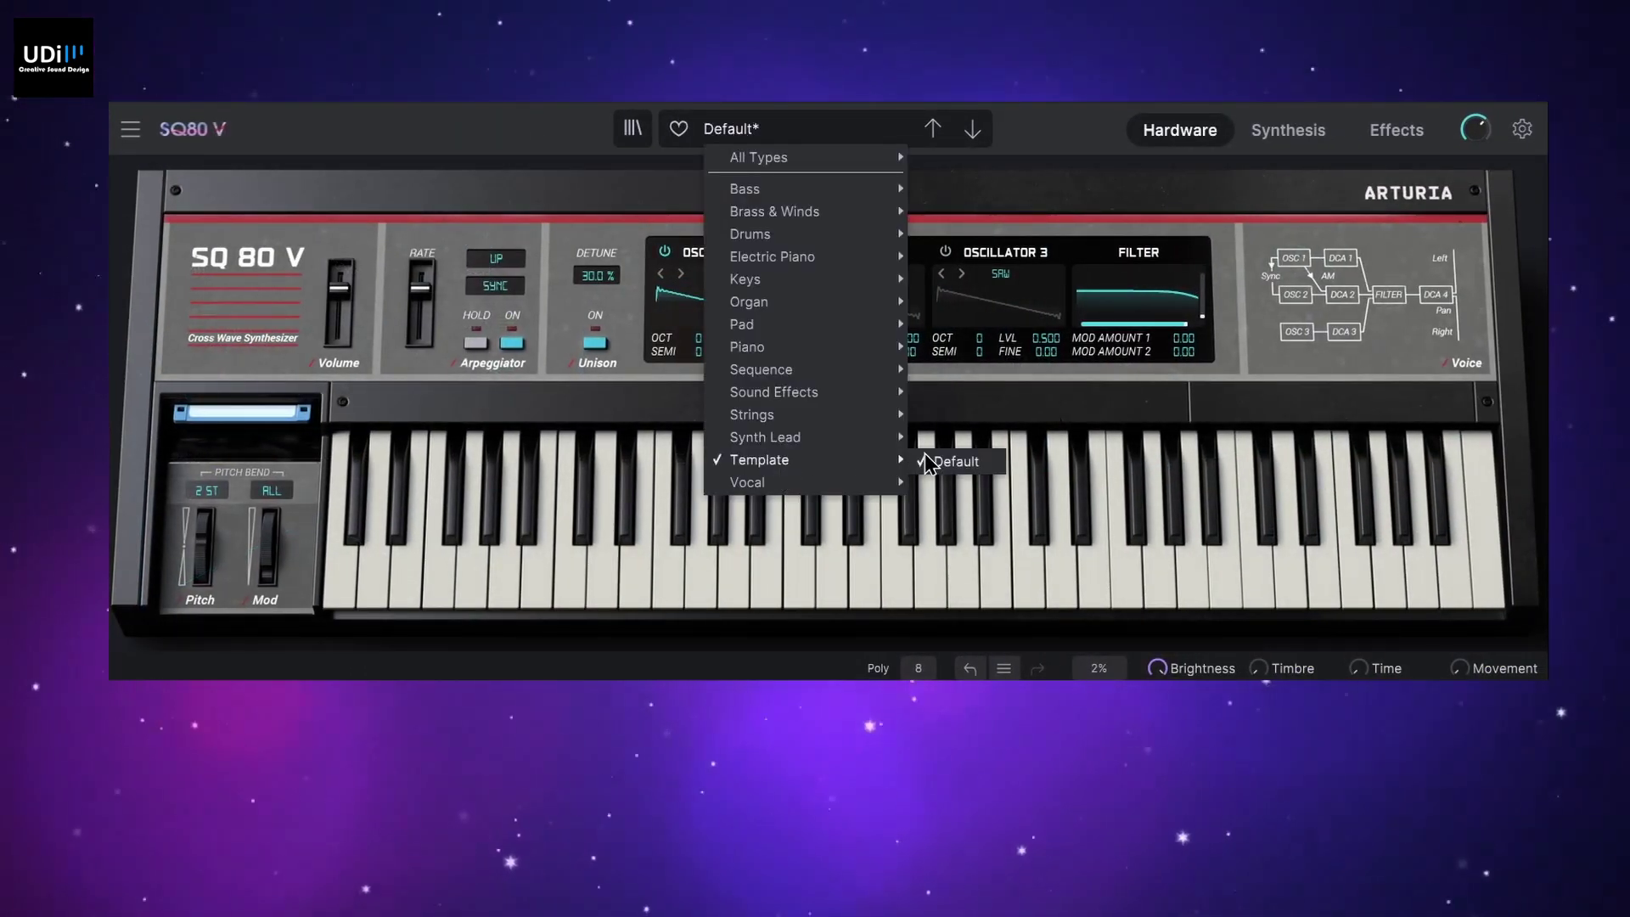
{"action": "left_click", "coordinate": [946, 459]}
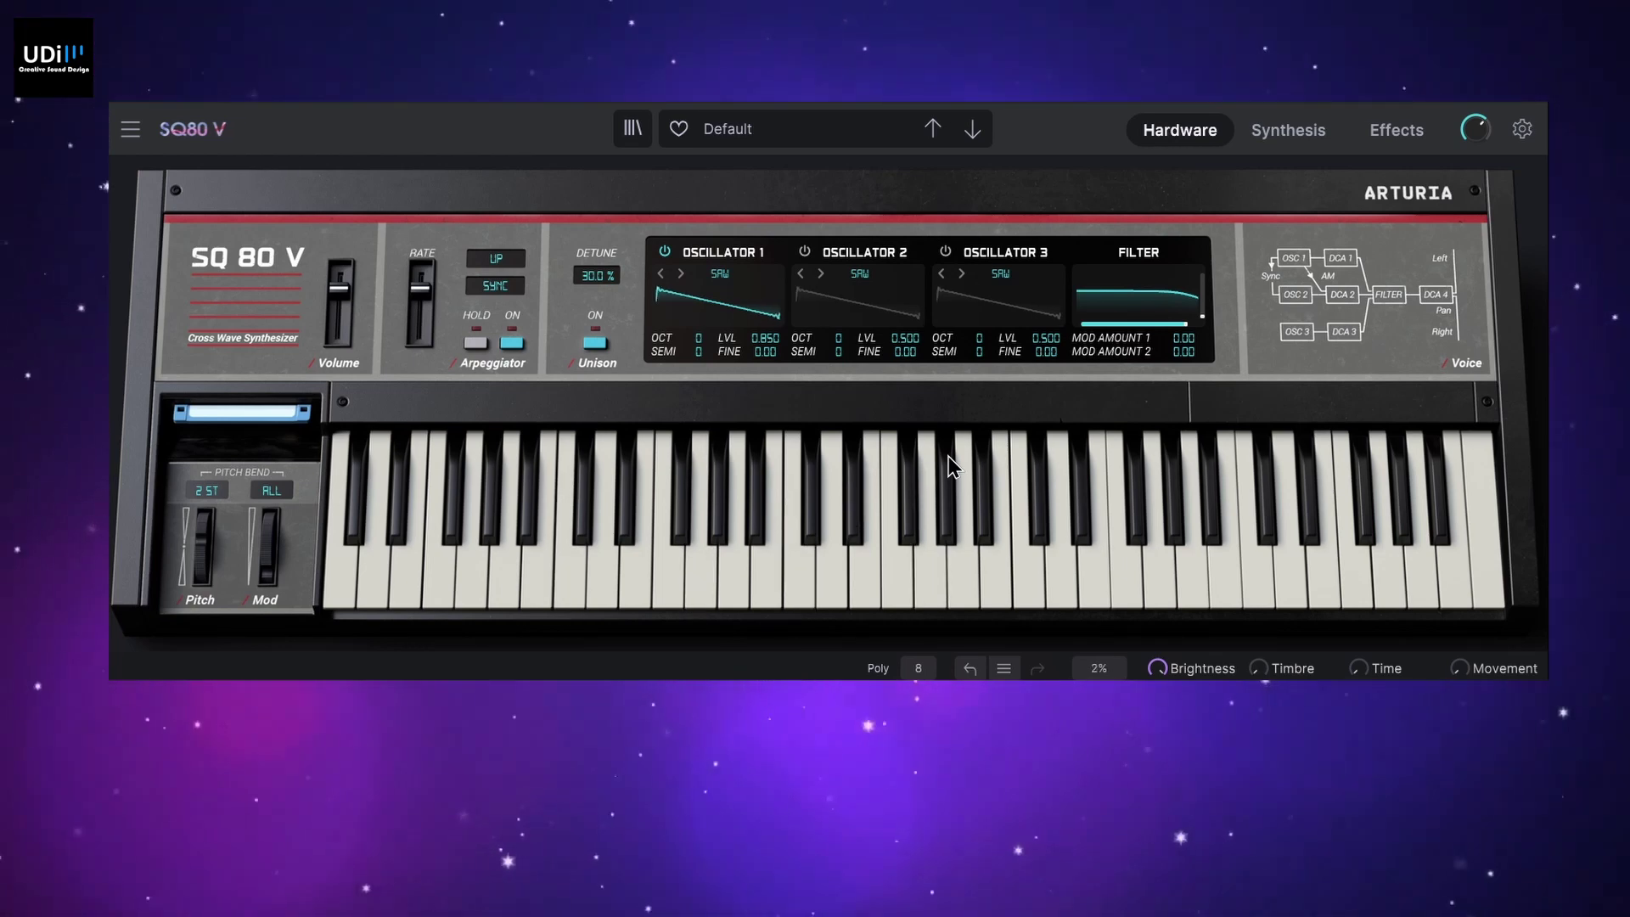
Lengthen the release of the amplitude envelope (Env 4) by setting its stage 4 time to 26
{"action": "left_click", "coordinate": [1290, 136]}
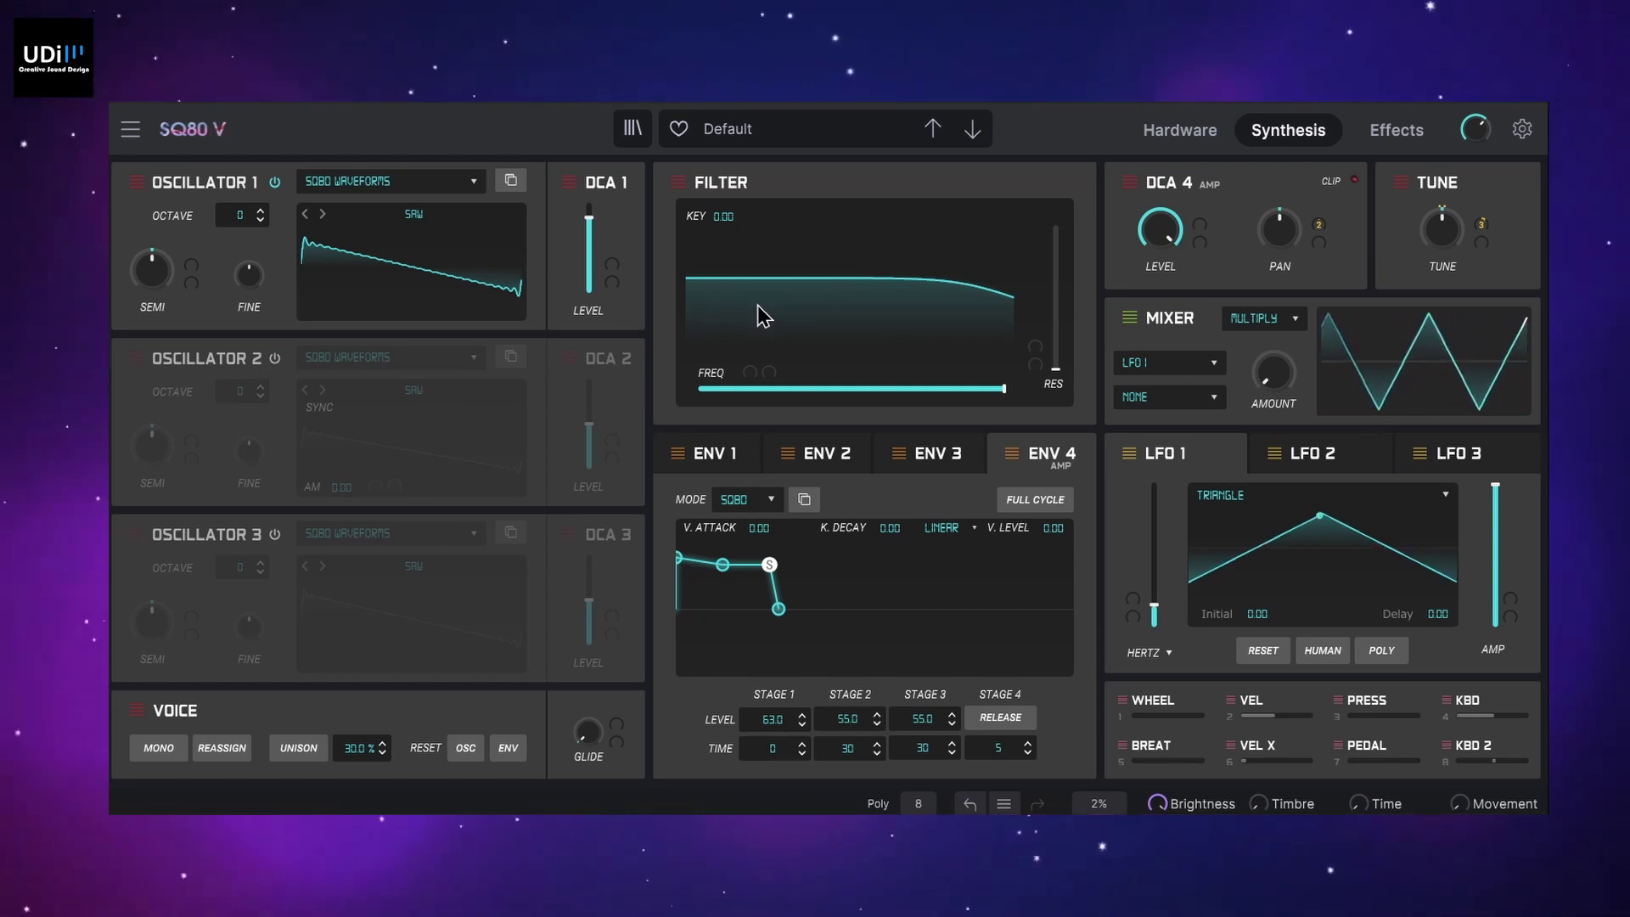
{"action": "left_click", "coordinate": [912, 464]}
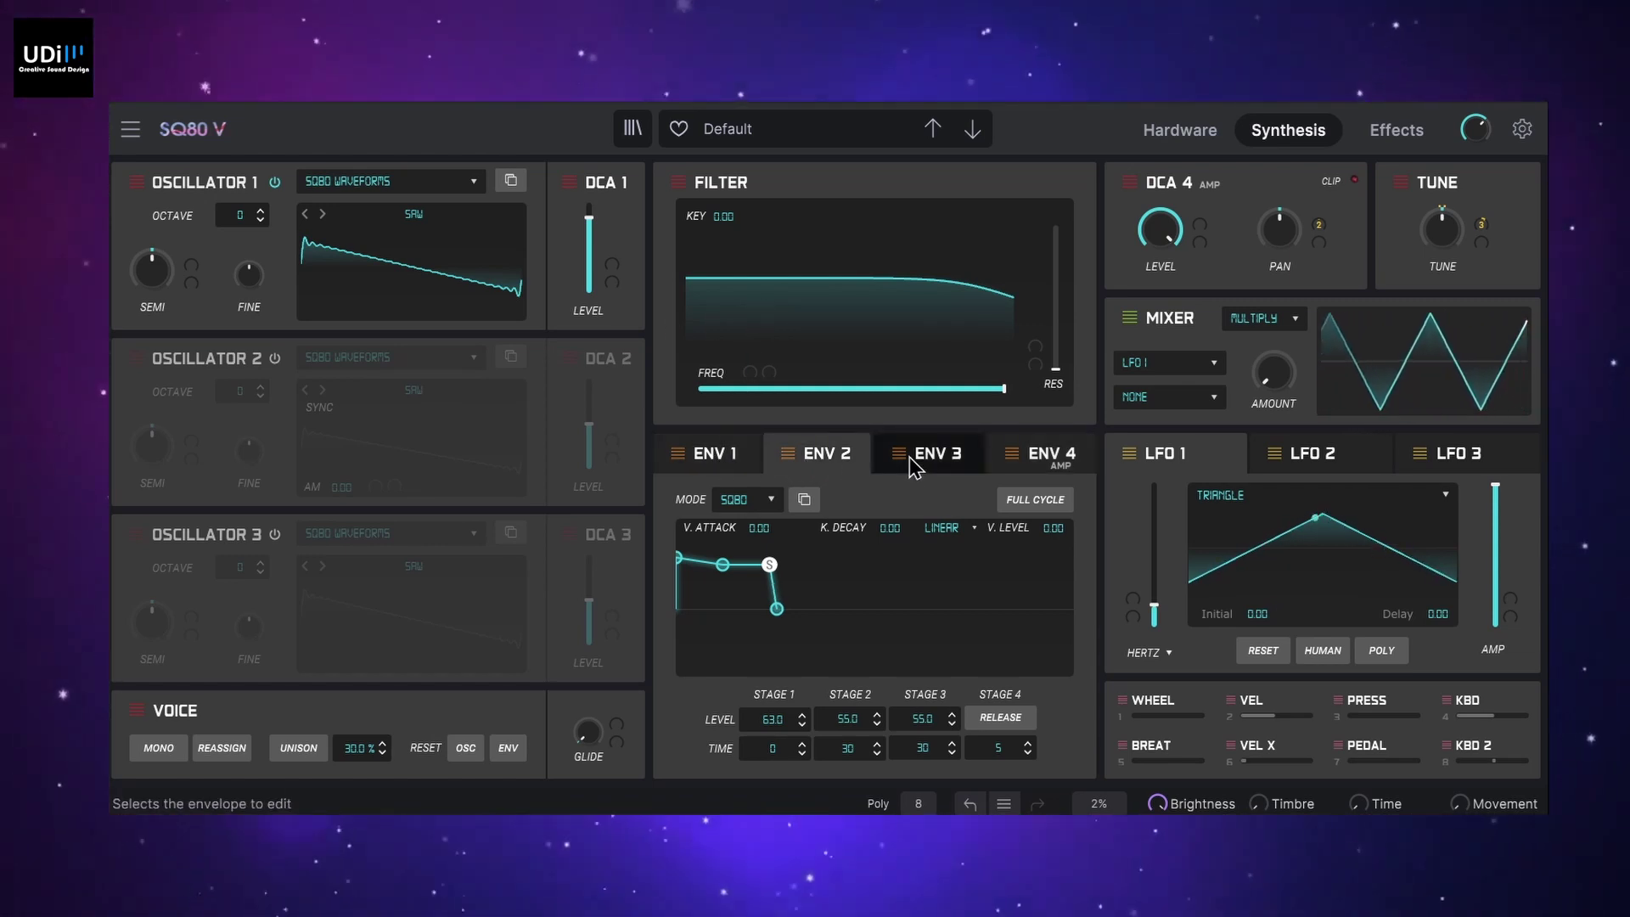
{"action": "left_click", "coordinate": [1036, 465]}
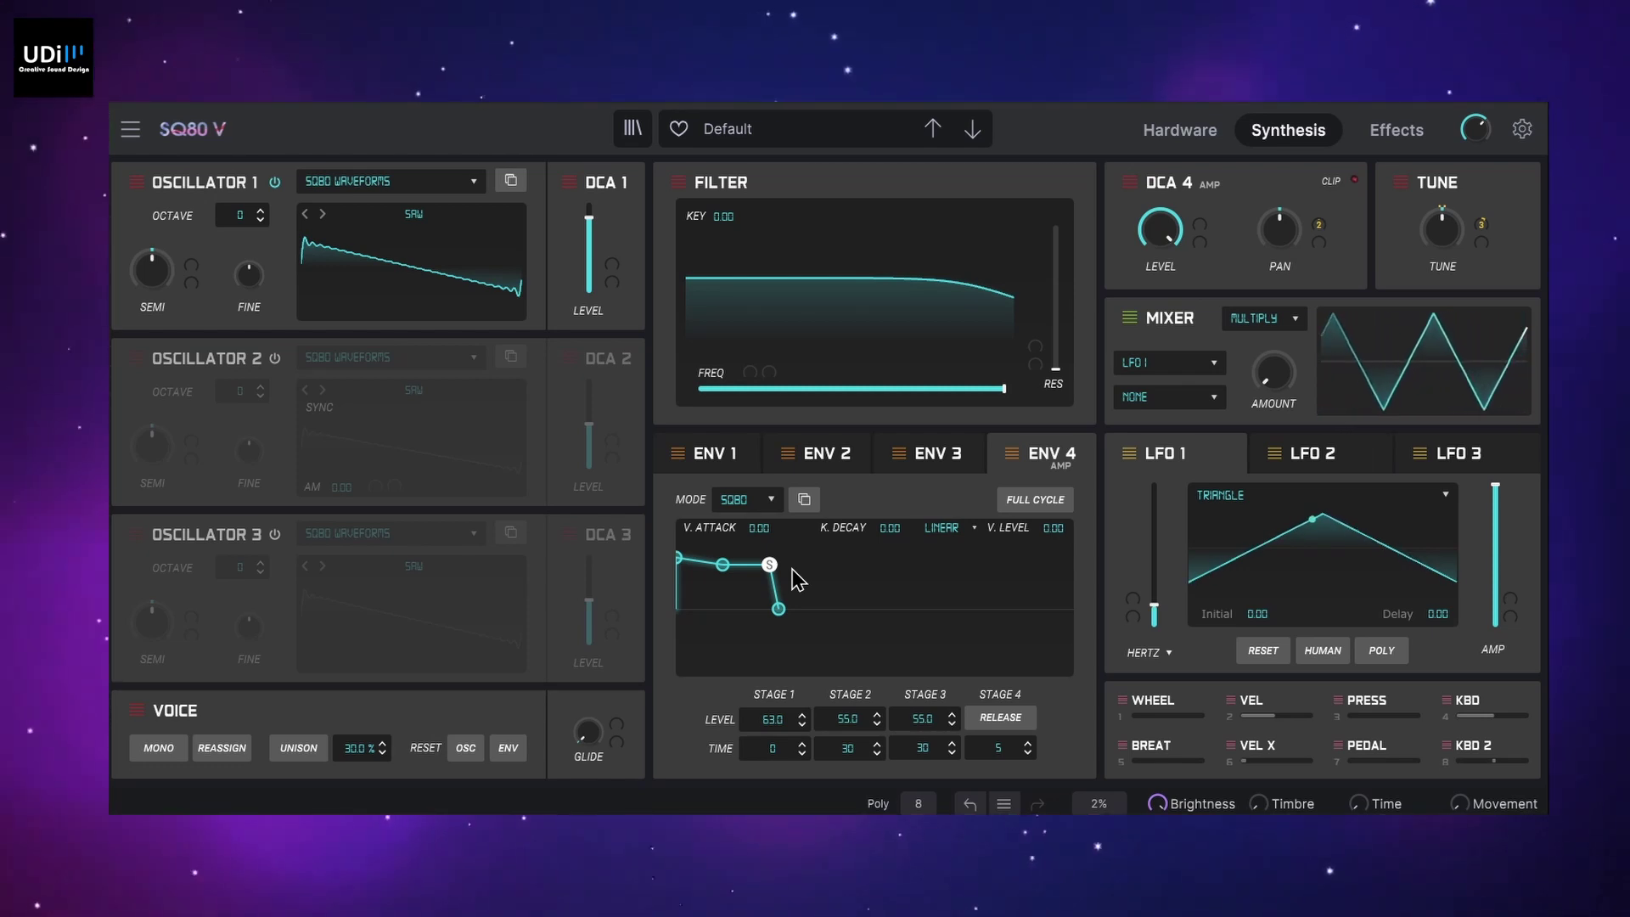
{"action": "left_click_drag", "start_coordinate": [782, 615], "coordinate": [790, 616]}
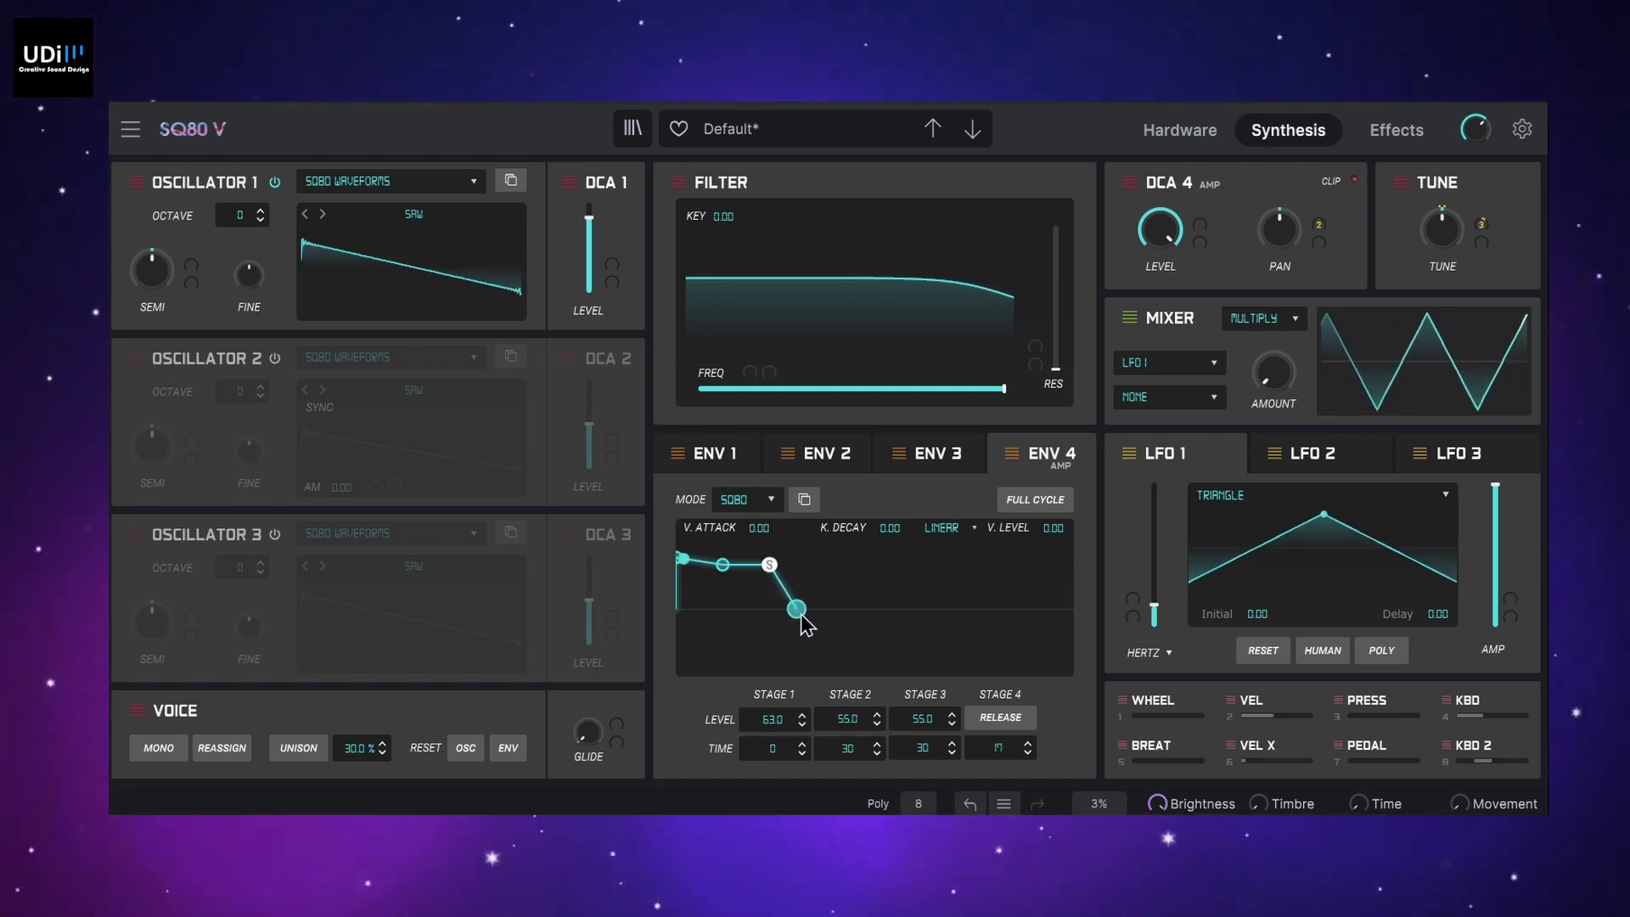
{"action": "left_click_drag", "start_coordinate": [803, 625], "coordinate": [817, 624]}
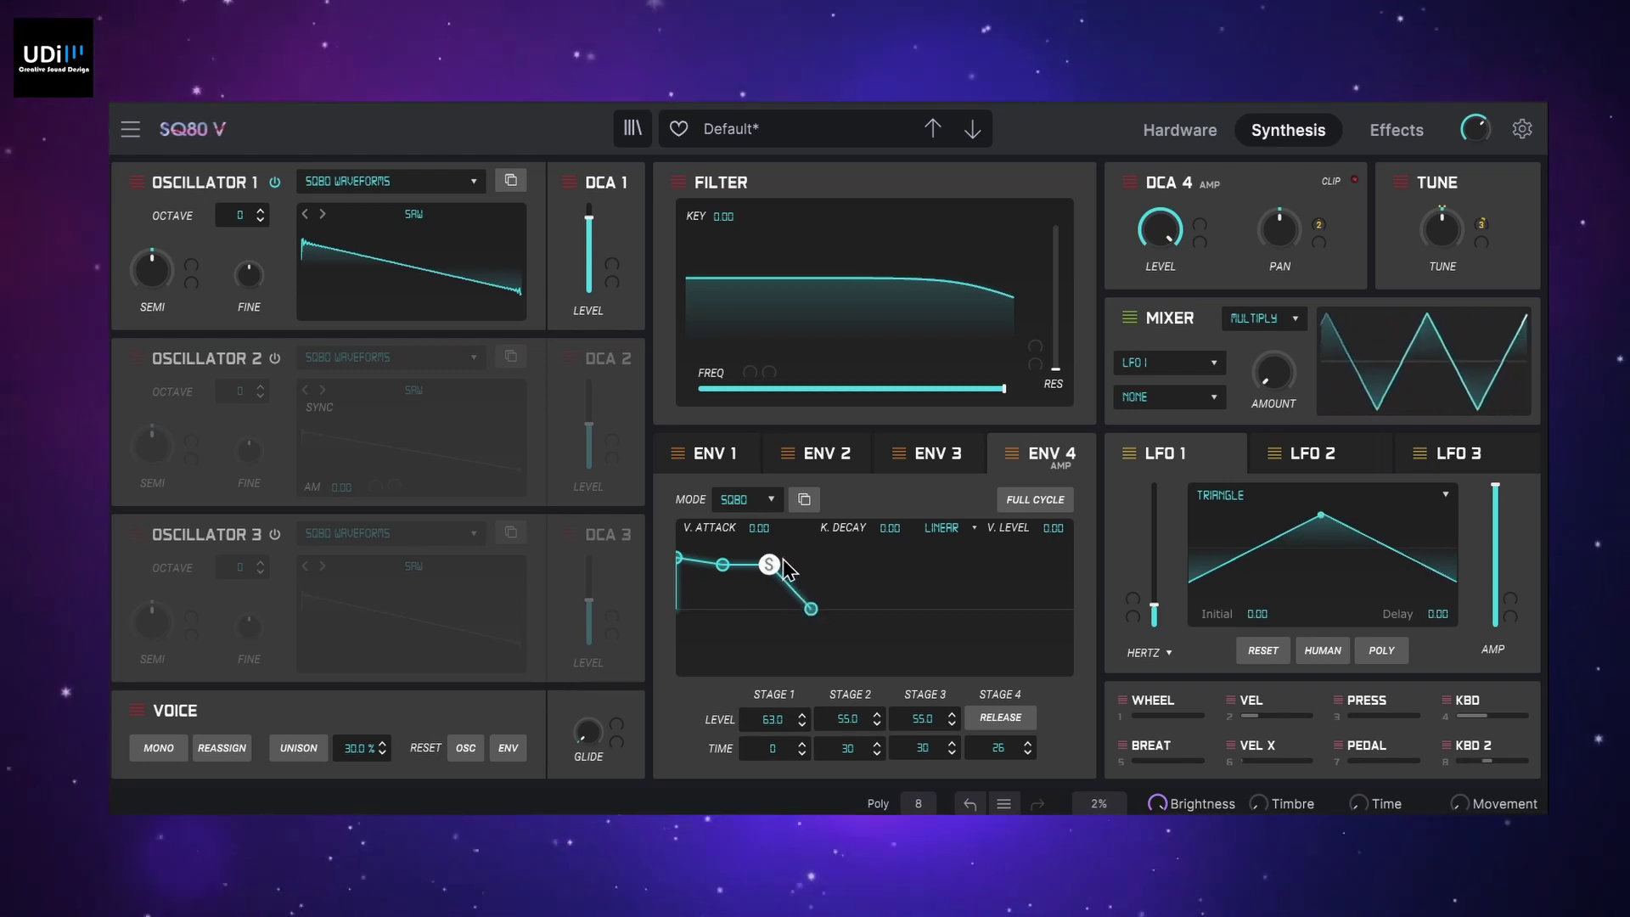
Change Oscillator 1's waveform to SINE from the SQ80 Waveforms category
{"action": "left_click", "coordinate": [399, 181]}
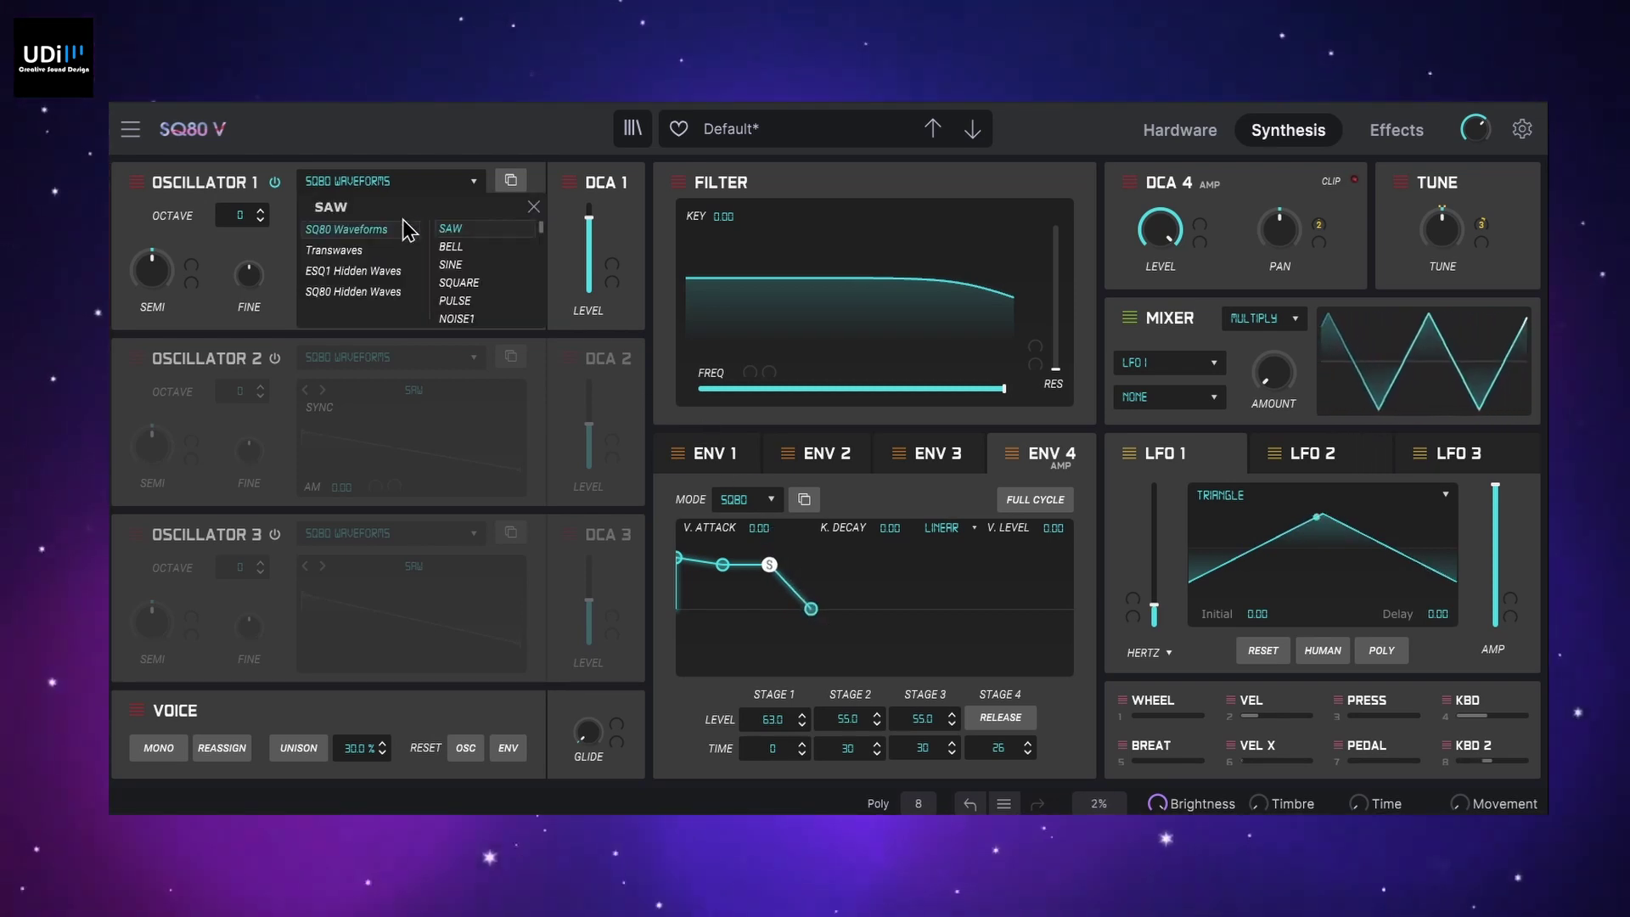
{"action": "left_click", "coordinate": [459, 266]}
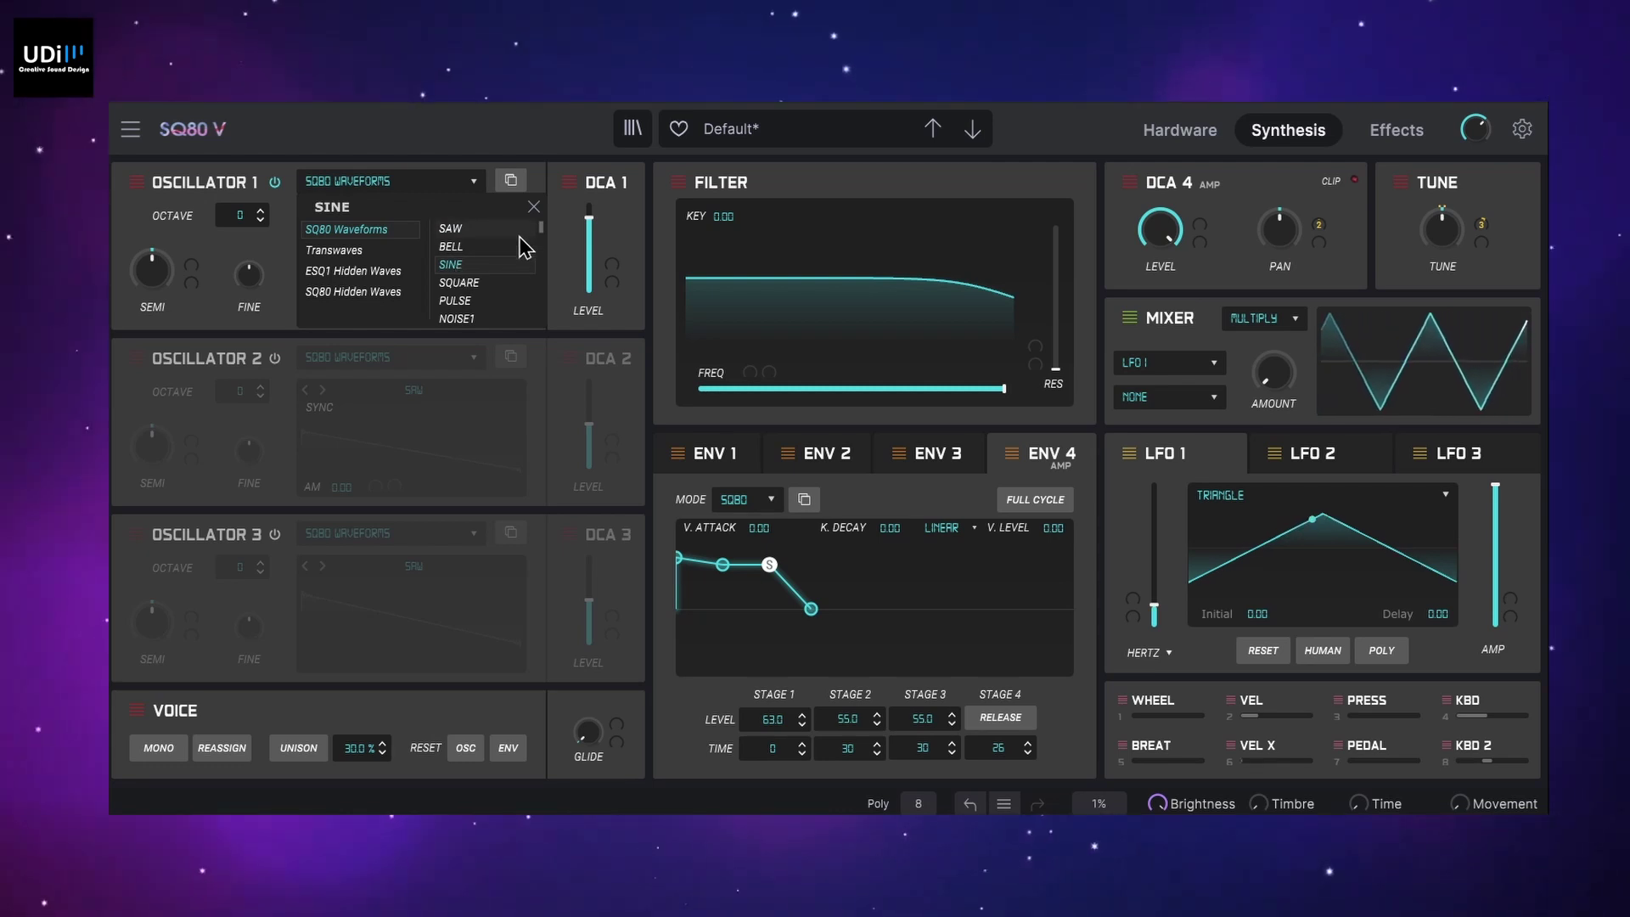
{"action": "left_click", "coordinate": [532, 209]}
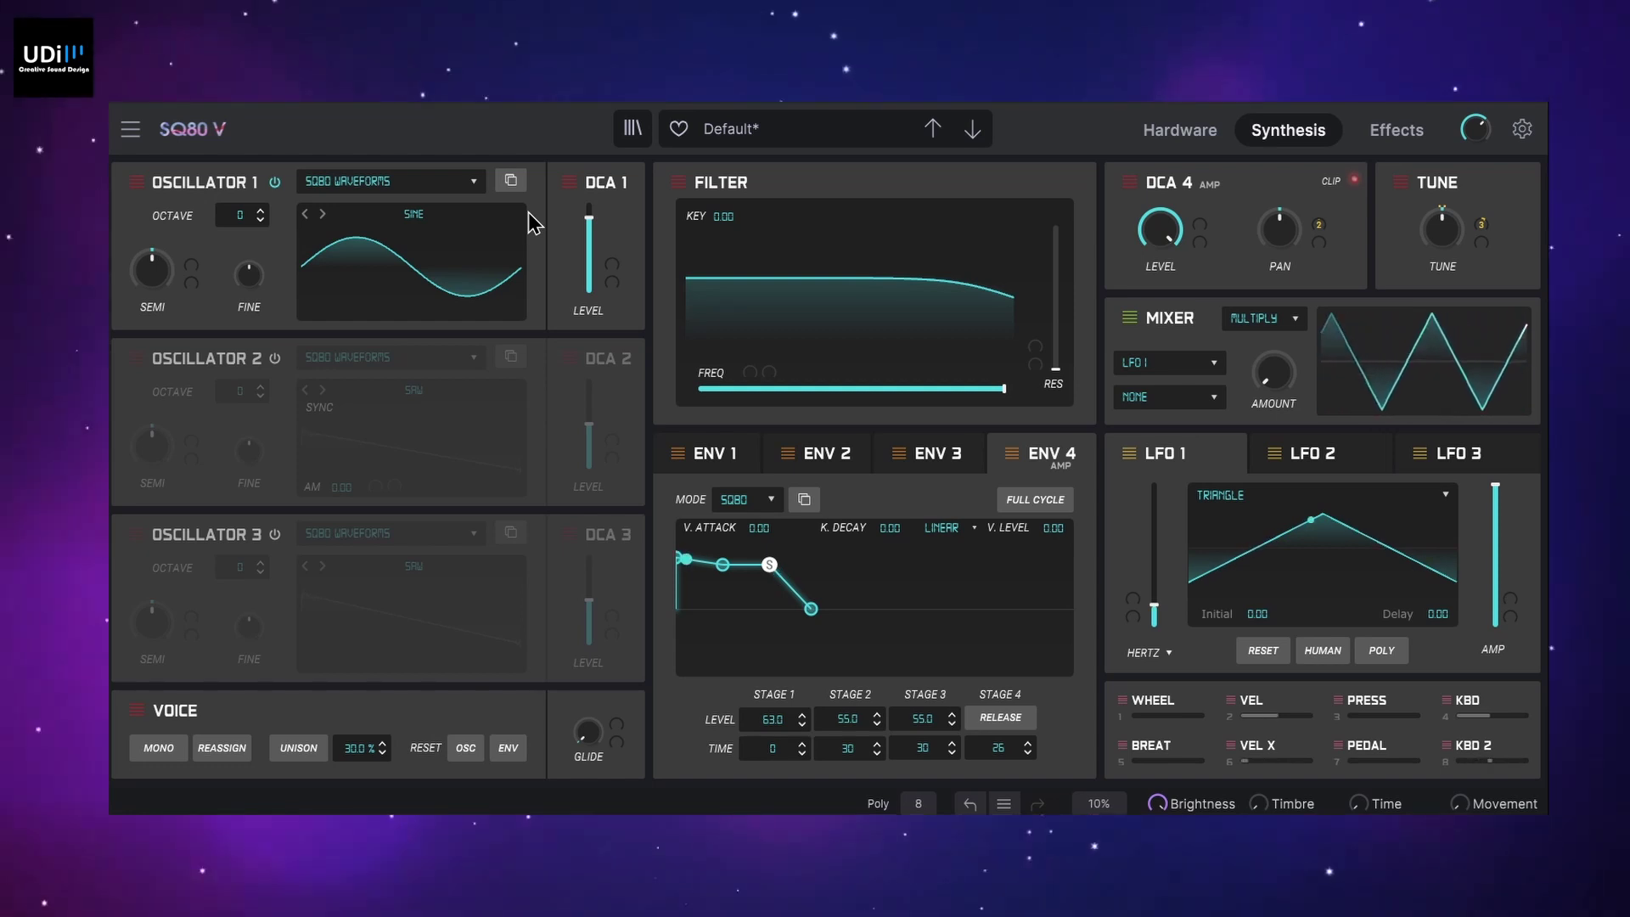
Raise the reverb's dry/wet mix to about a third and the delay's dry/wet mix to about a sixth
{"action": "left_click", "coordinate": [1393, 132]}
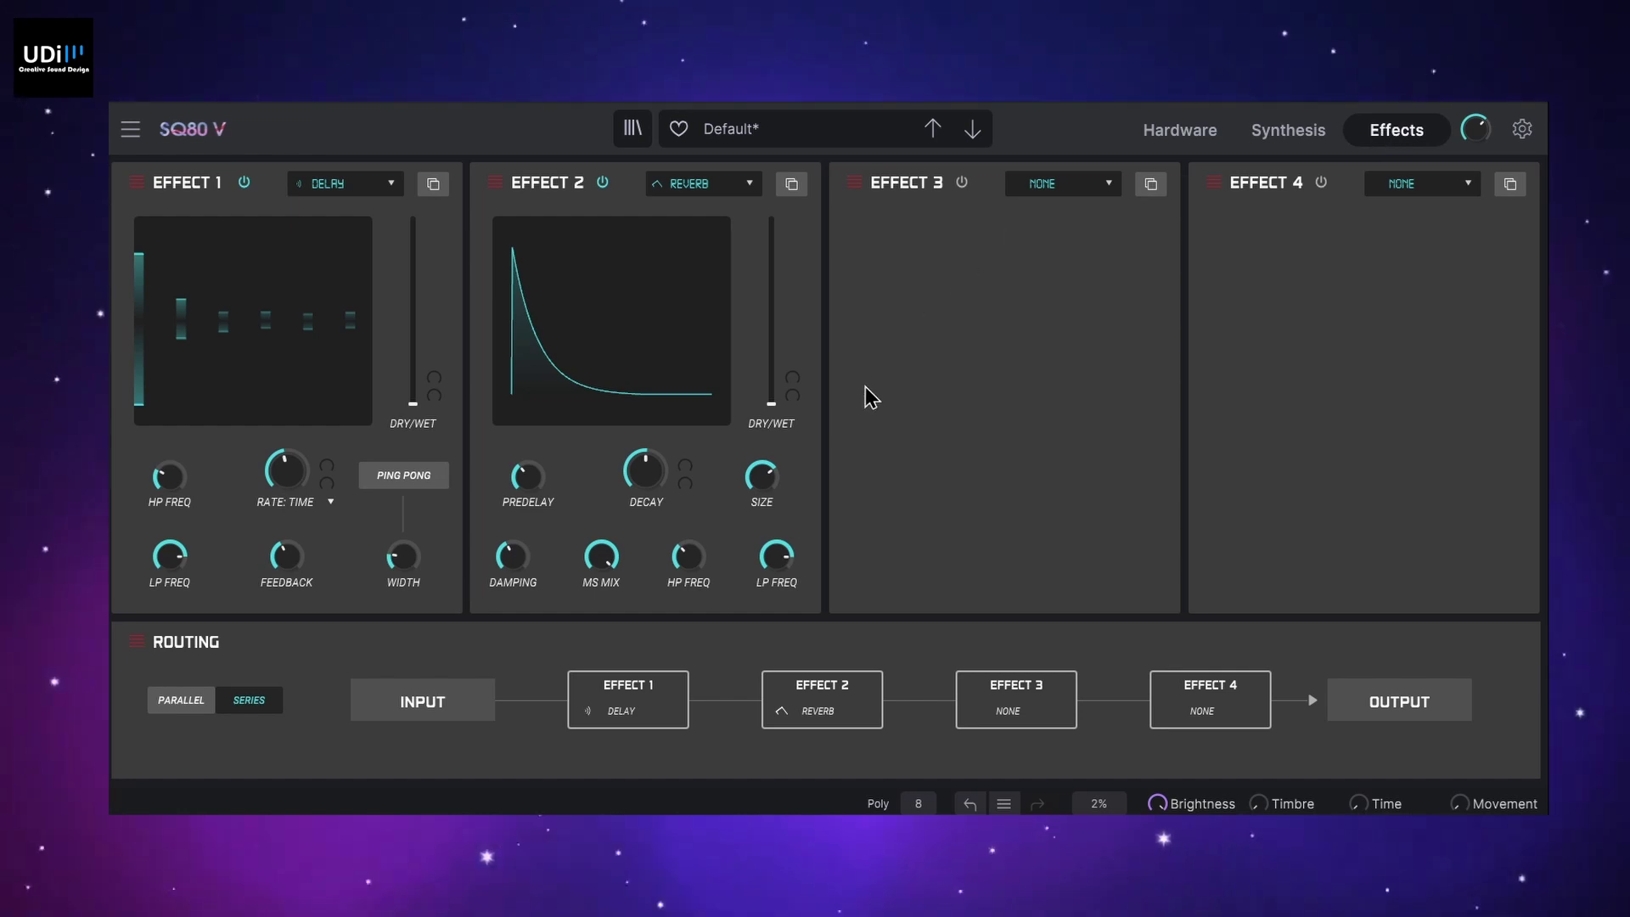
{"action": "left_click_drag", "start_coordinate": [771, 405], "coordinate": [771, 346]}
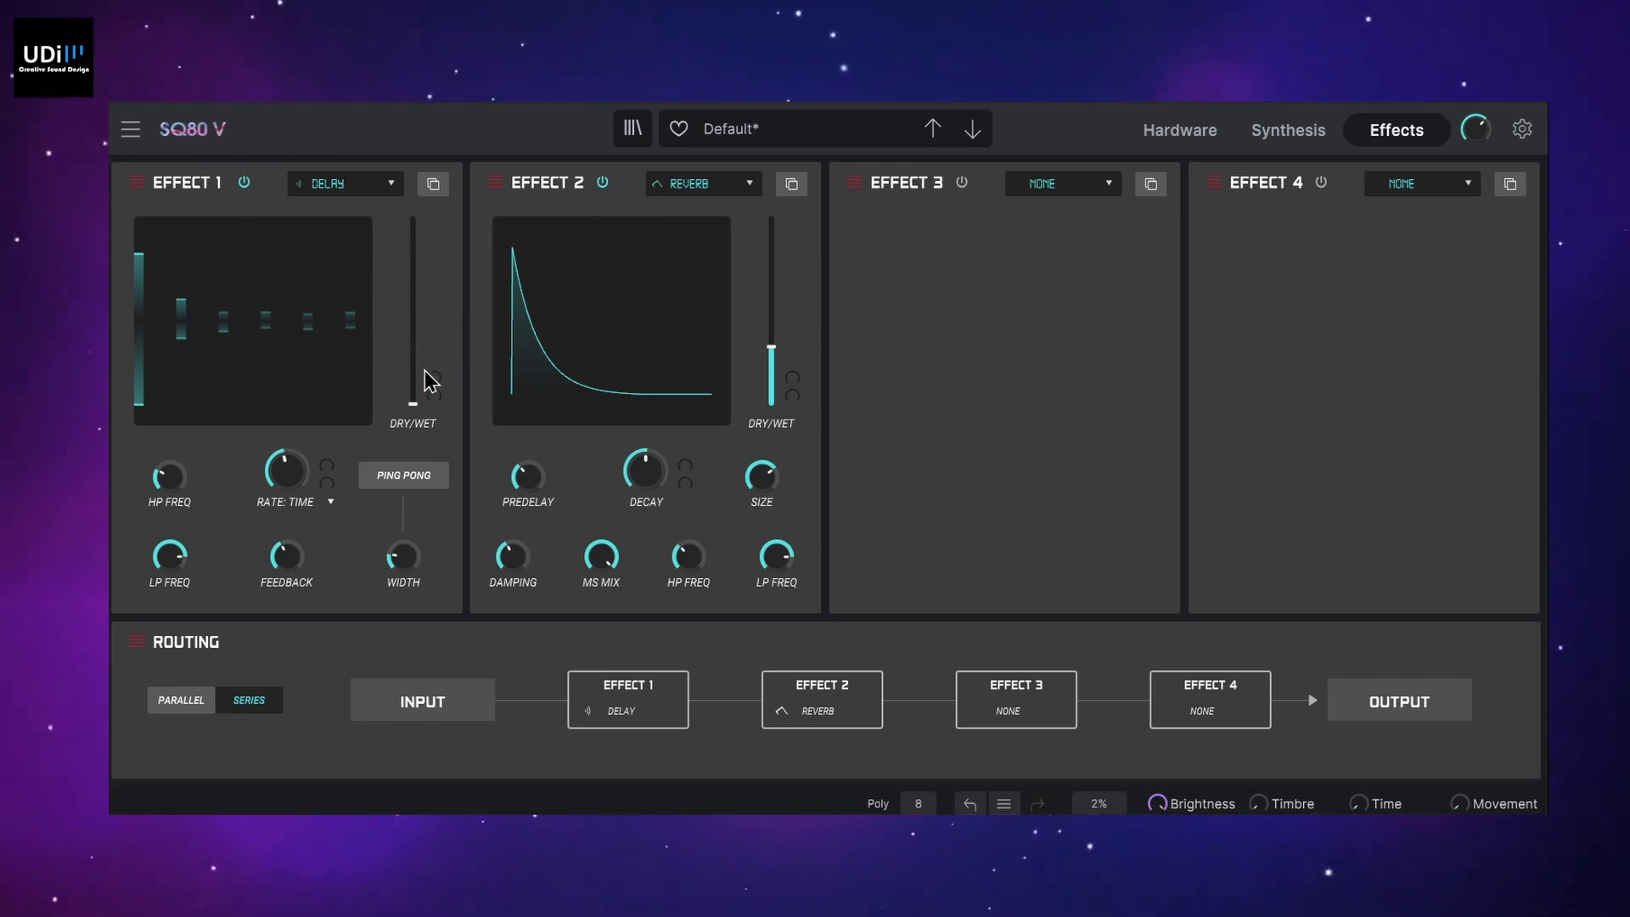
{"action": "mouse_move", "coordinate": [416, 395]}
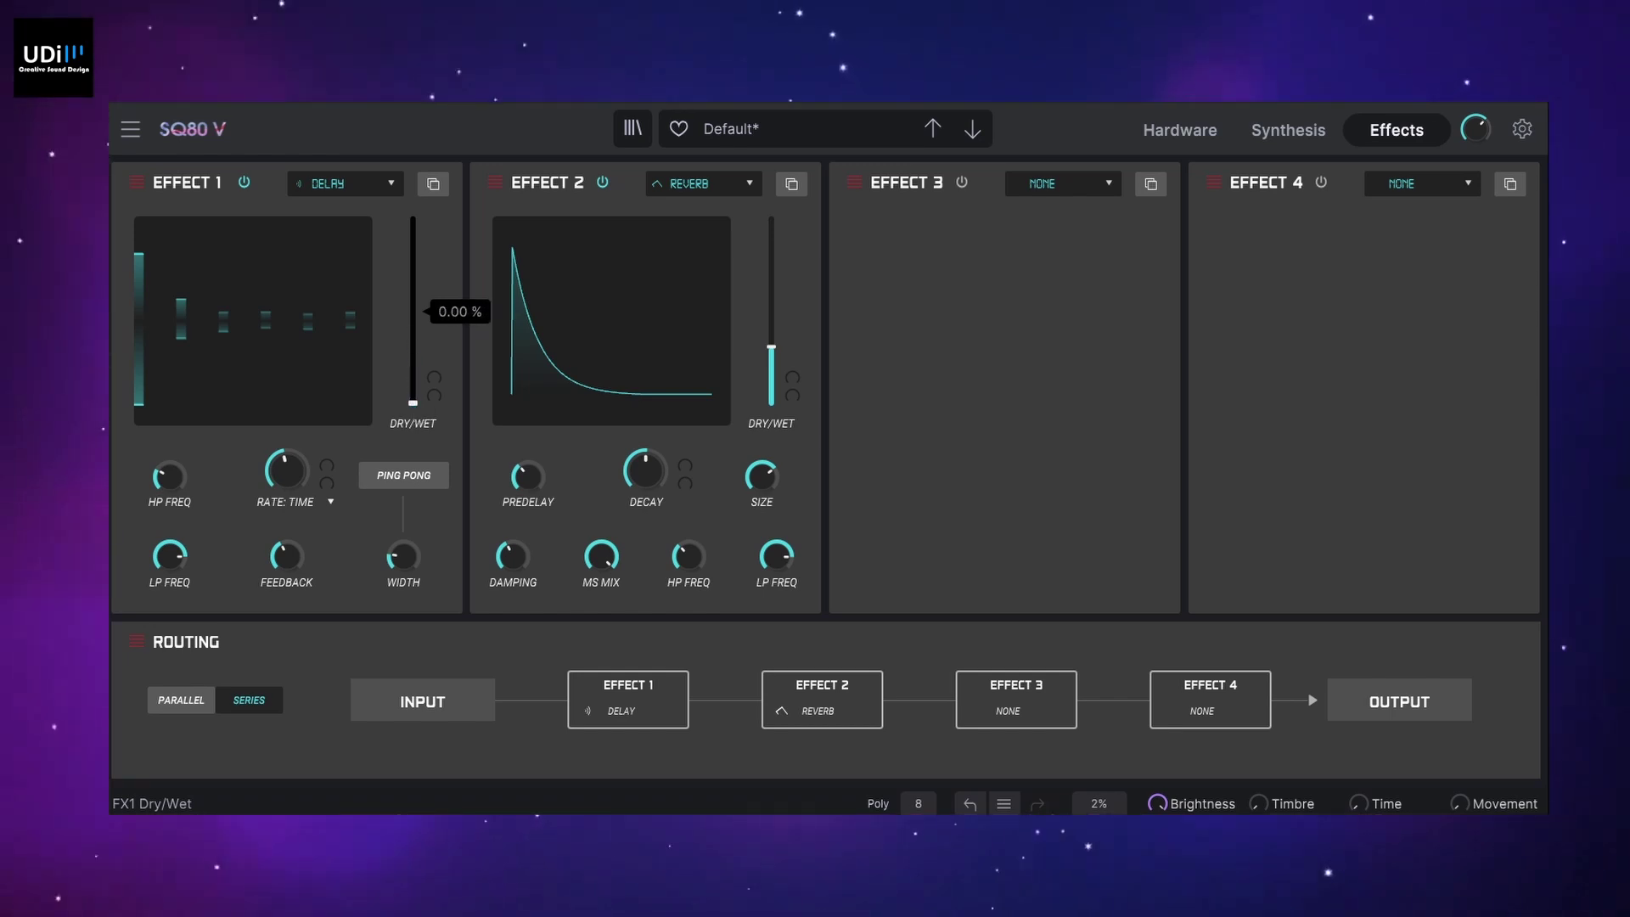
{"action": "mouse_move", "coordinate": [413, 403]}
{"action": "left_mouse_down"}
{"action": "mouse_move", "coordinate": [413, 351]}
{"action": "mouse_move", "coordinate": [413, 376]}
{"action": "left_mouse_up"}
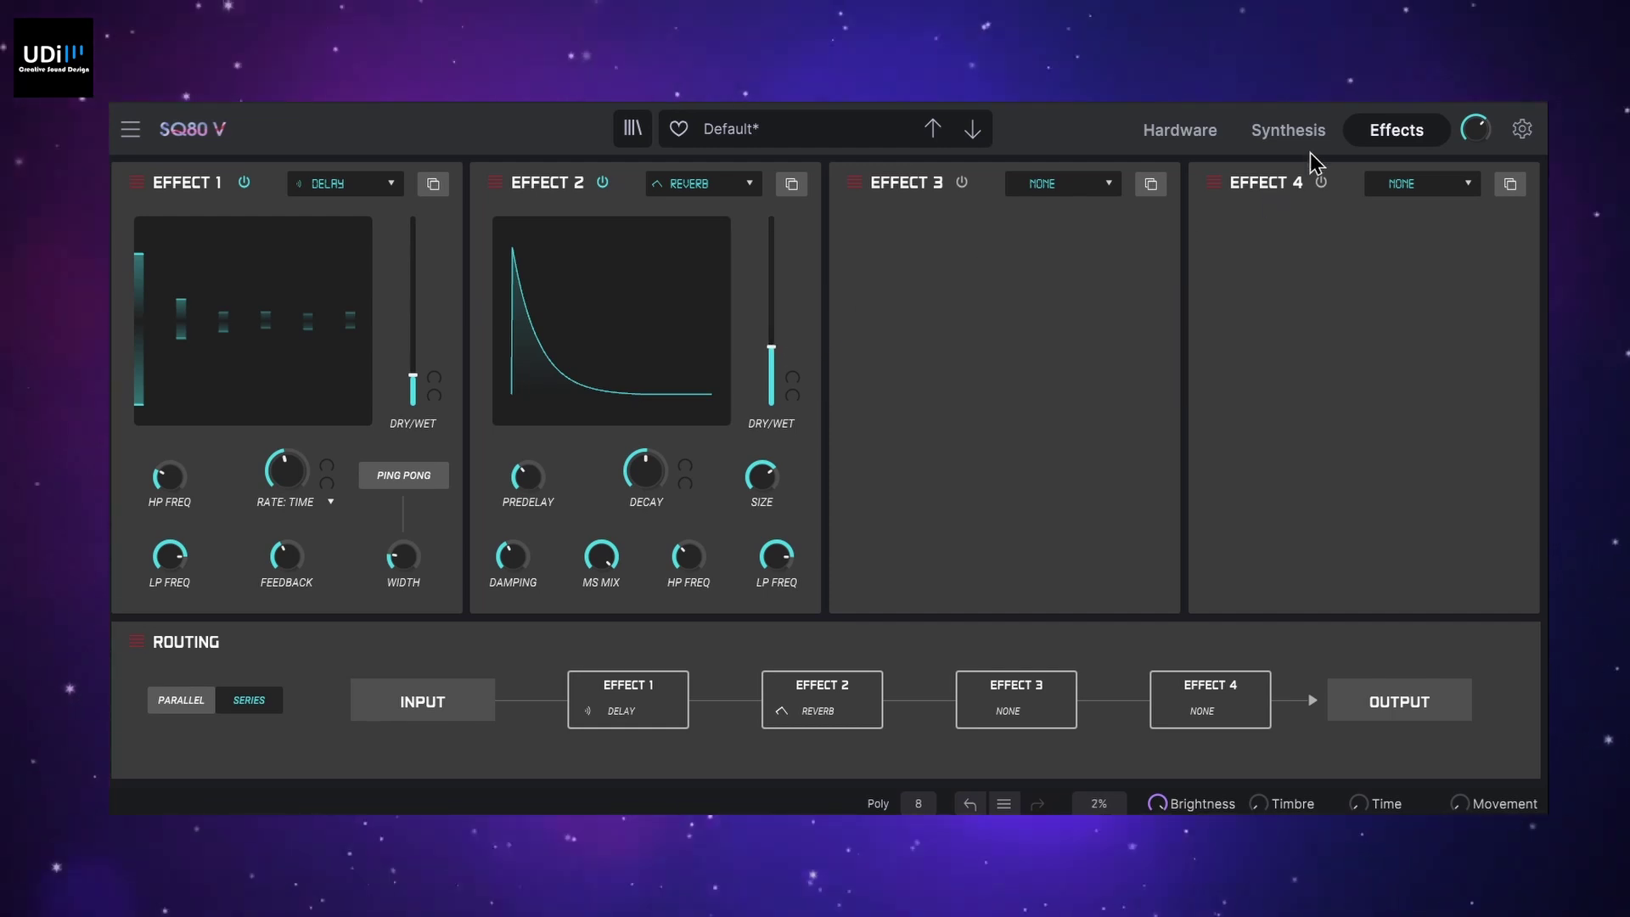
Enable Oscillator 2 and set its octave to 1
{"action": "left_click", "coordinate": [1291, 132]}
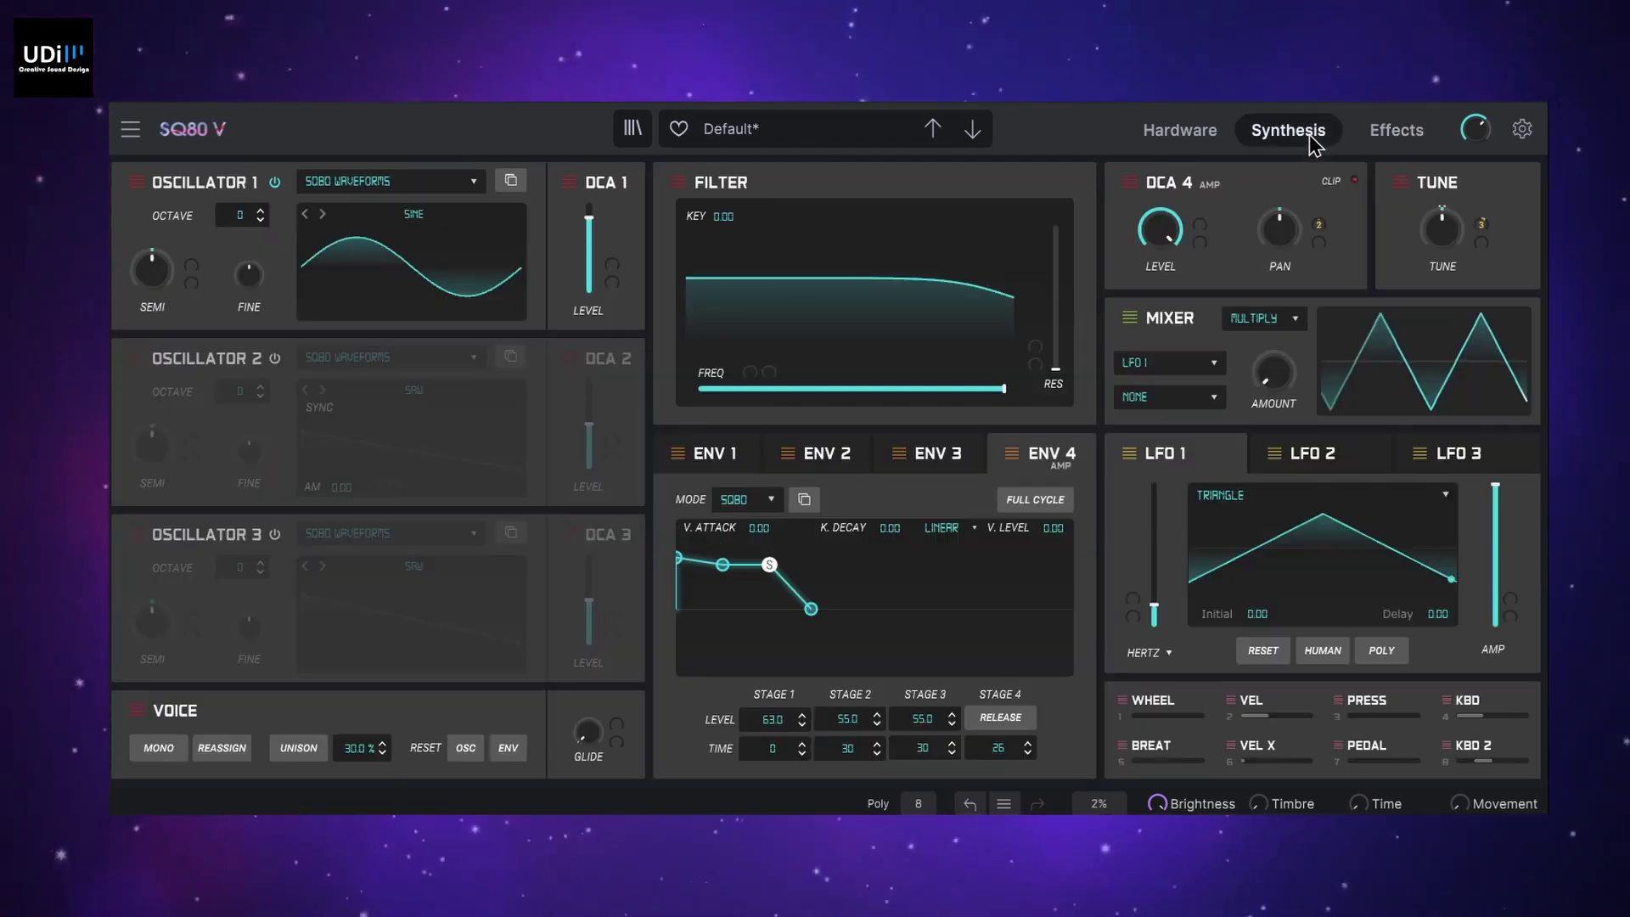
{"action": "left_click", "coordinate": [273, 359]}
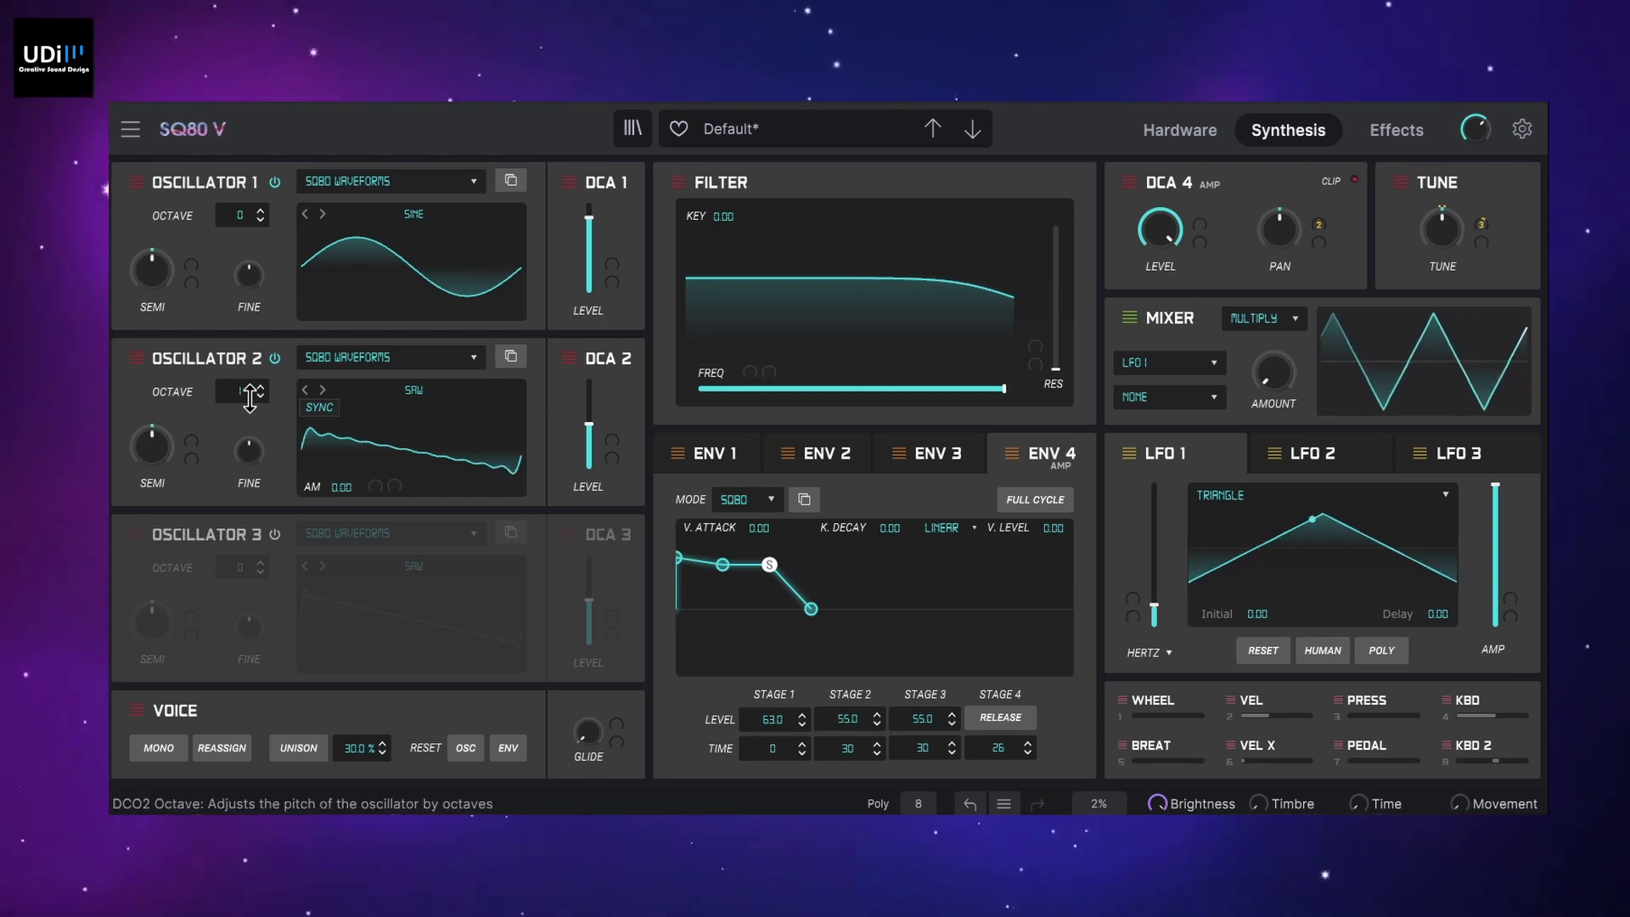
{"action": "left_click_drag", "start_coordinate": [246, 392], "coordinate": [246, 374]}
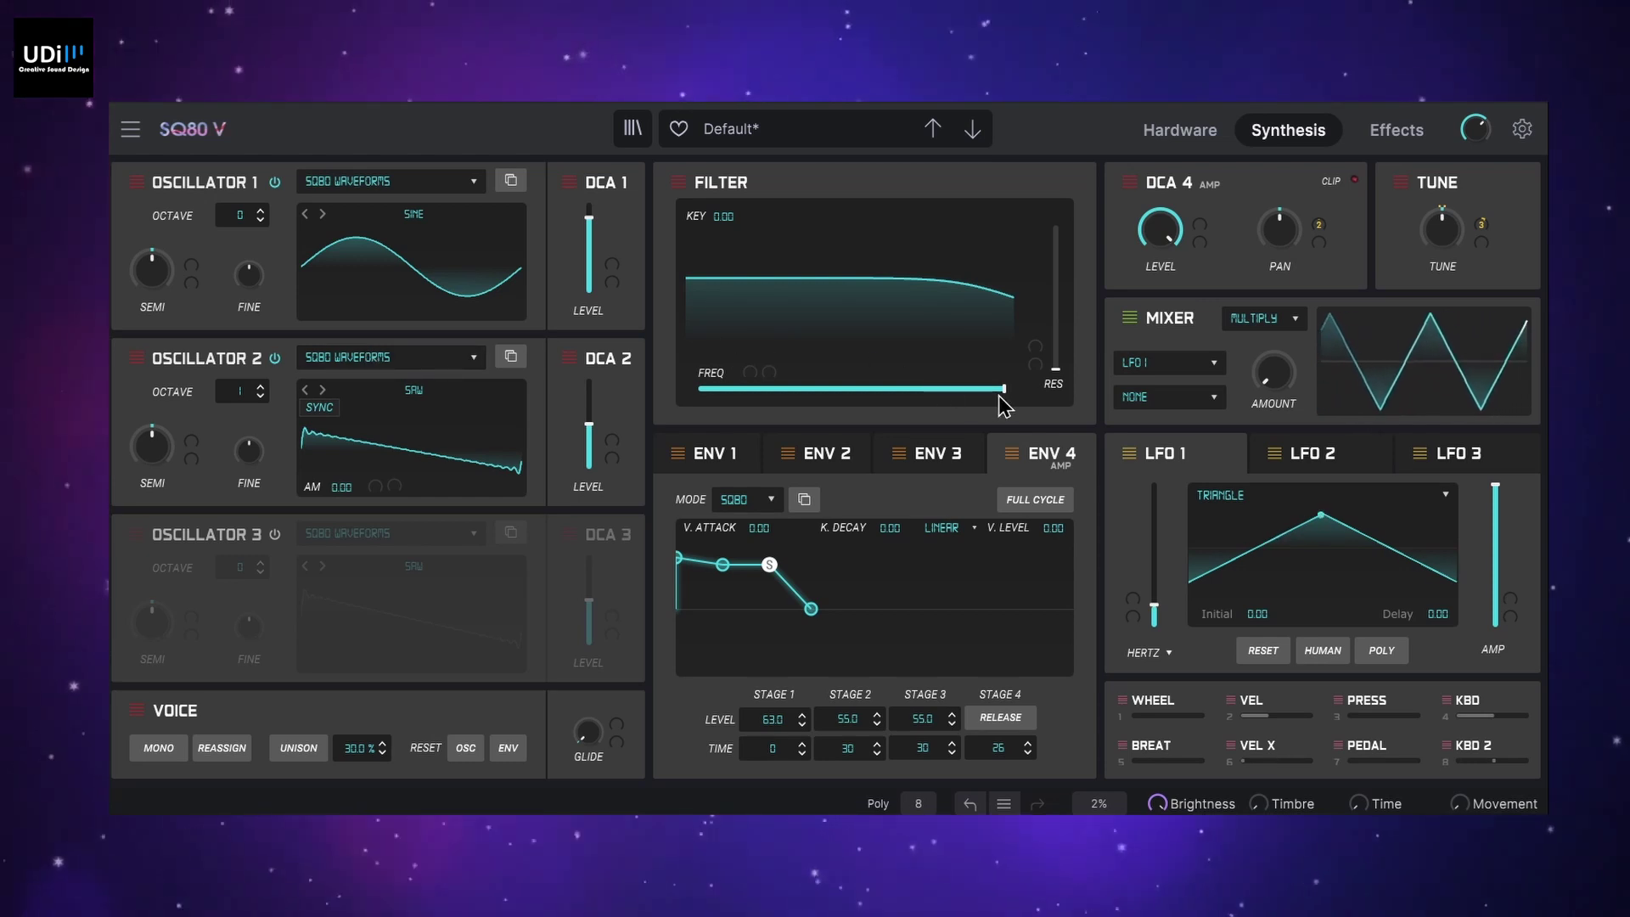
Lower the filter cutoff to slightly above mid-range and raise the resonance to just under half
{"action": "left_click_drag", "start_coordinate": [1005, 399], "coordinate": [792, 389]}
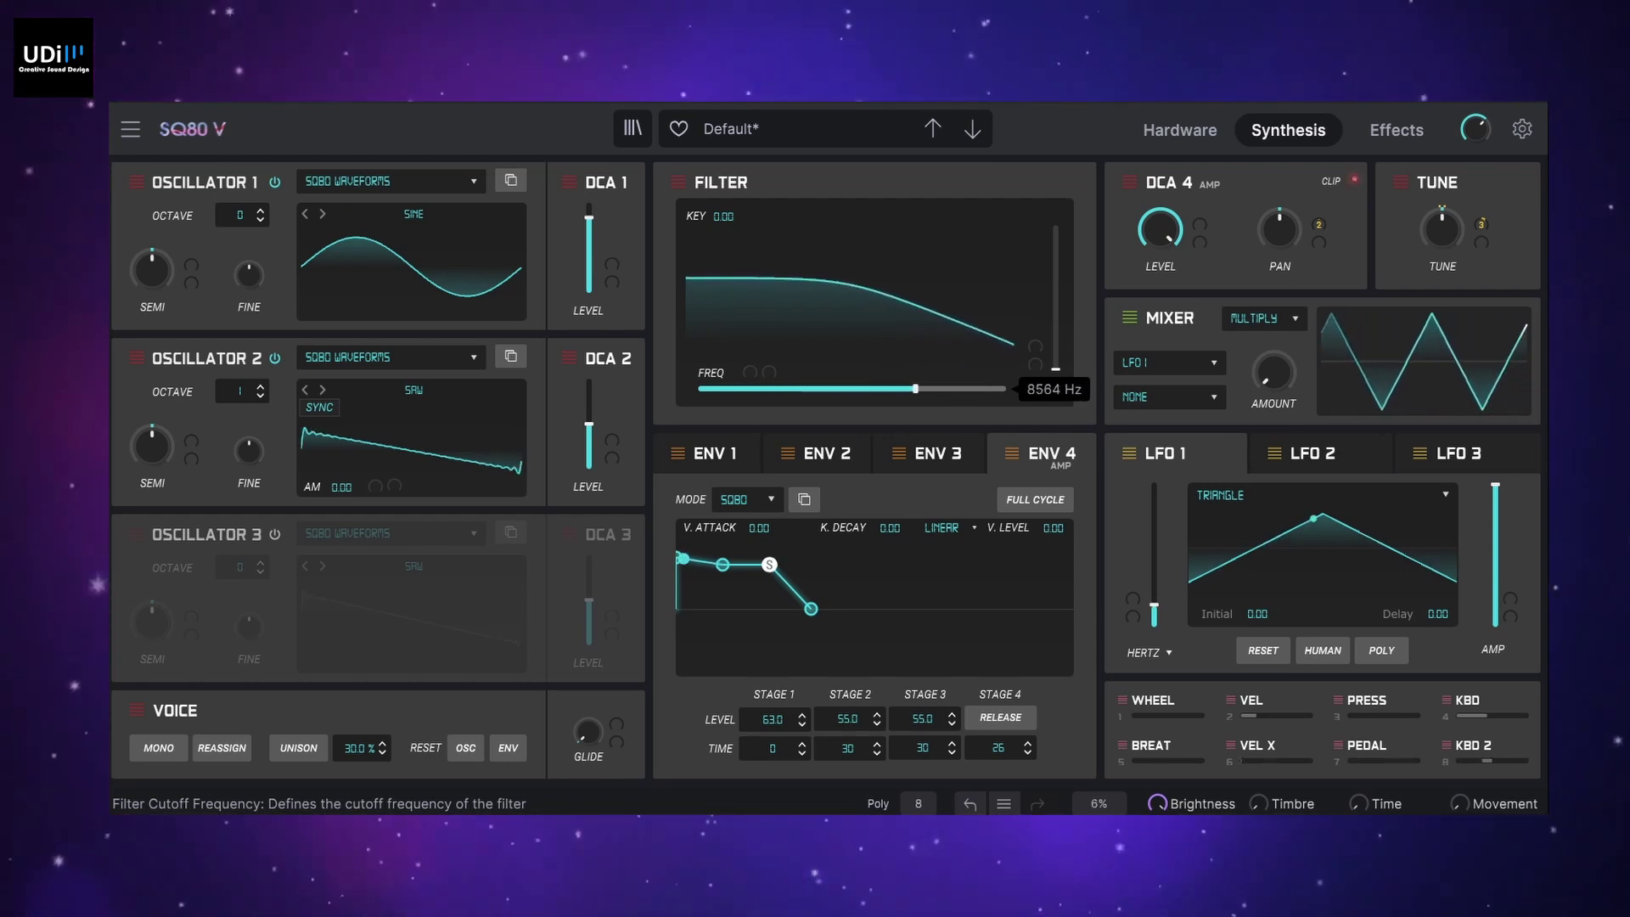
{"action": "left_click_drag", "start_coordinate": [915, 389], "coordinate": [848, 389]}
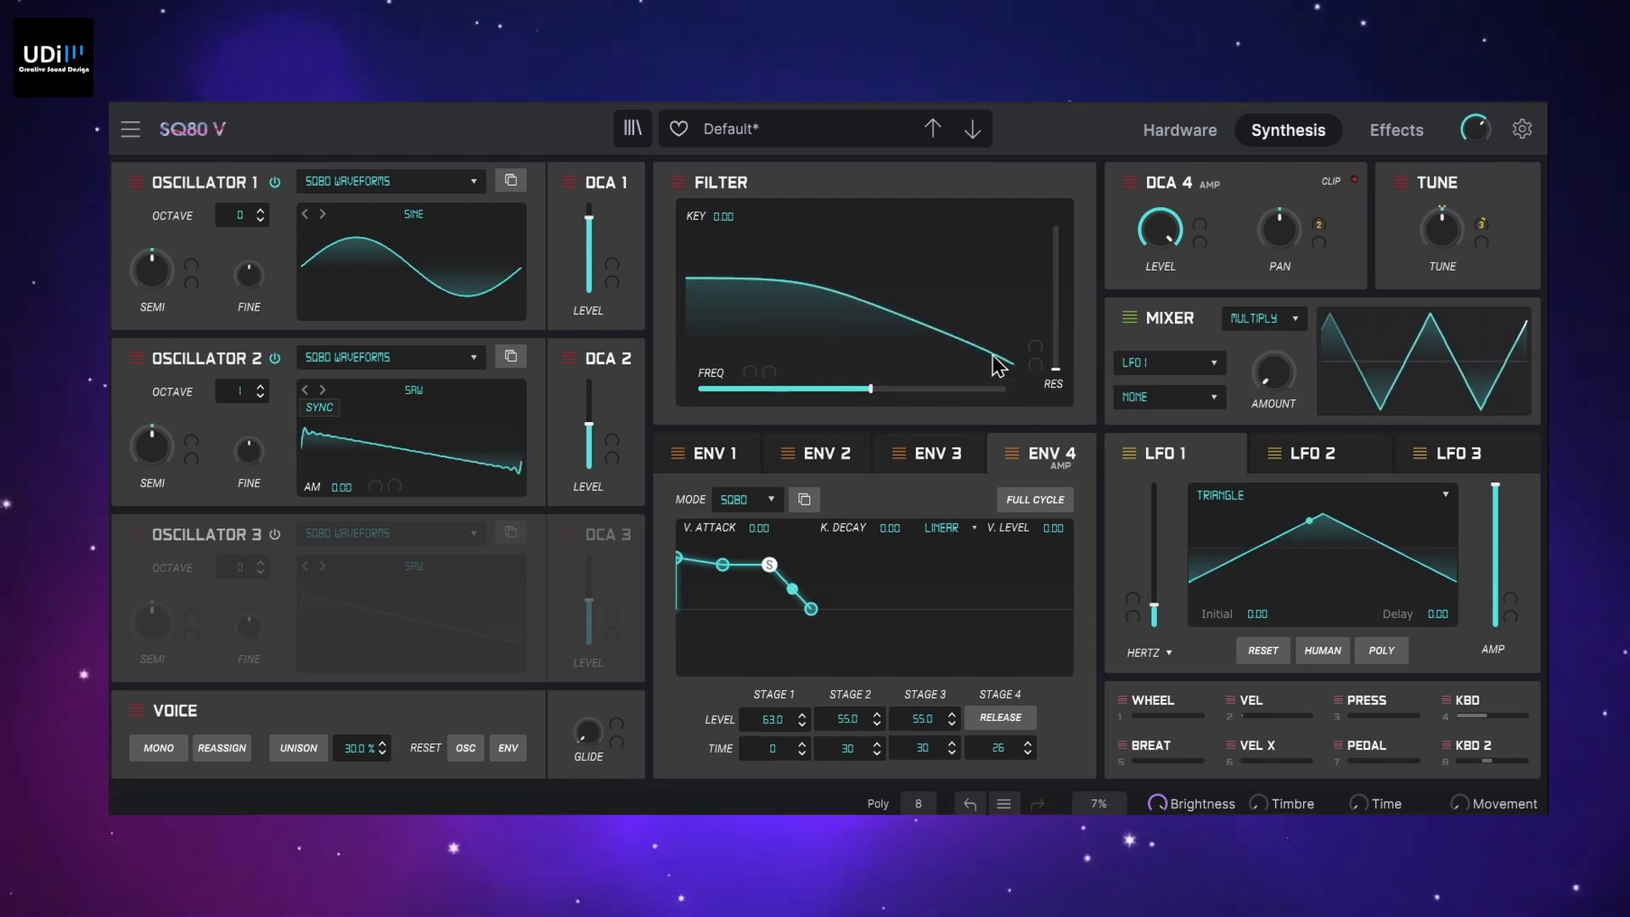
{"action": "left_click_drag", "start_coordinate": [1056, 369], "coordinate": [1055, 303]}
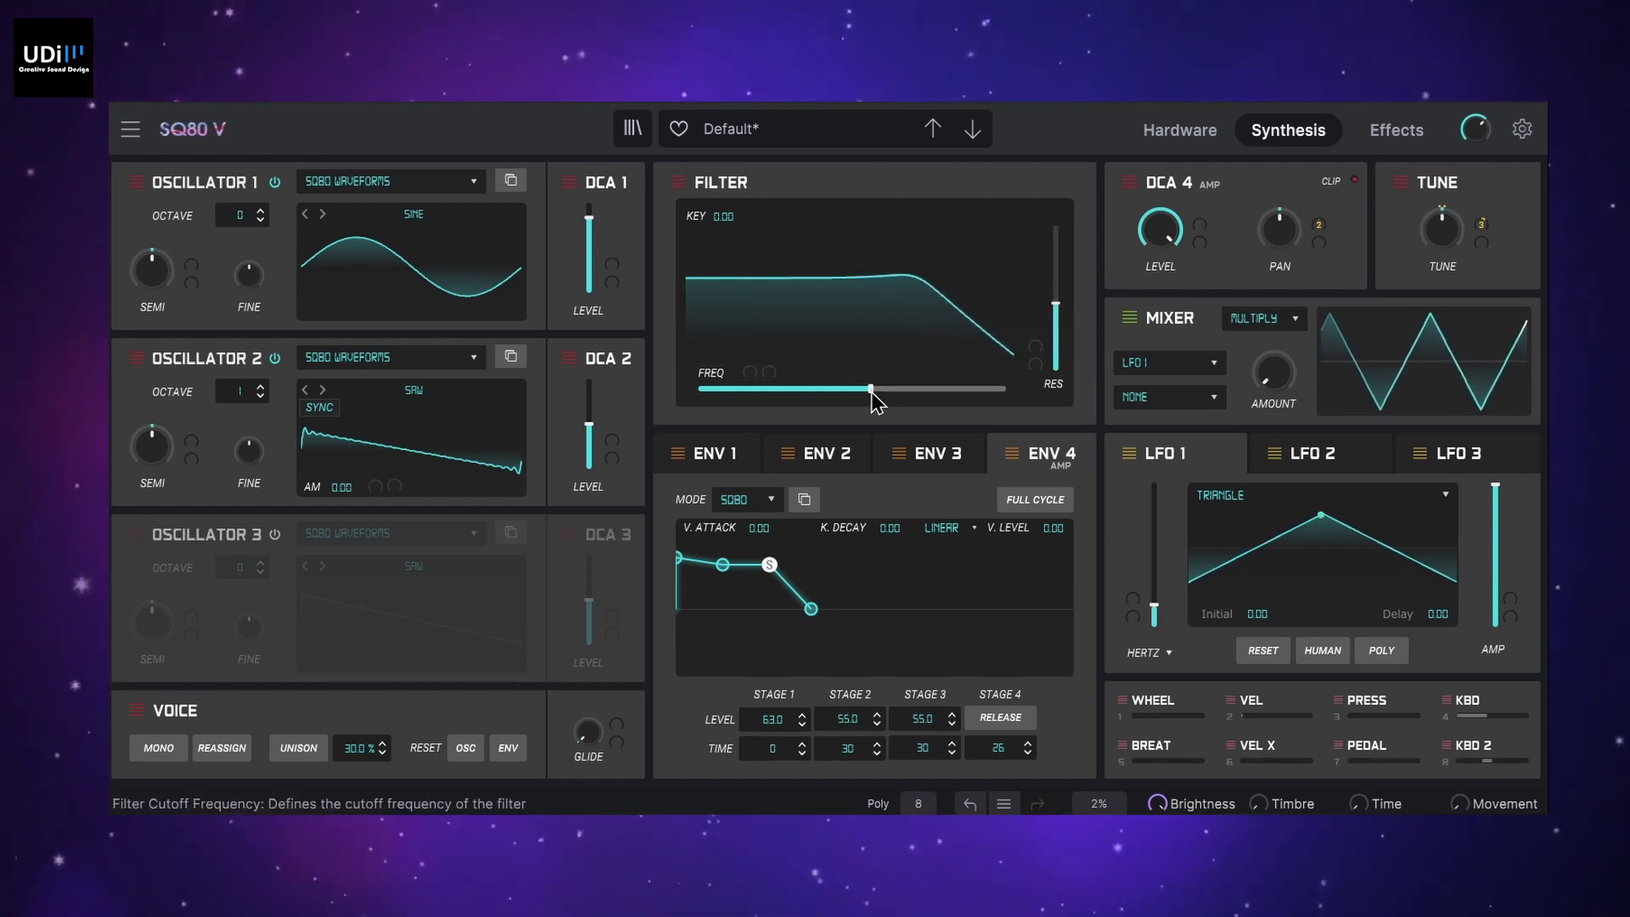
{"action": "mouse_move", "coordinate": [870, 389]}
{"action": "left_mouse_down"}
{"action": "mouse_move", "coordinate": [811, 389]}
{"action": "mouse_move", "coordinate": [934, 389]}
{"action": "mouse_move", "coordinate": [791, 388]}
{"action": "mouse_move", "coordinate": [871, 397]}
{"action": "left_mouse_up"}
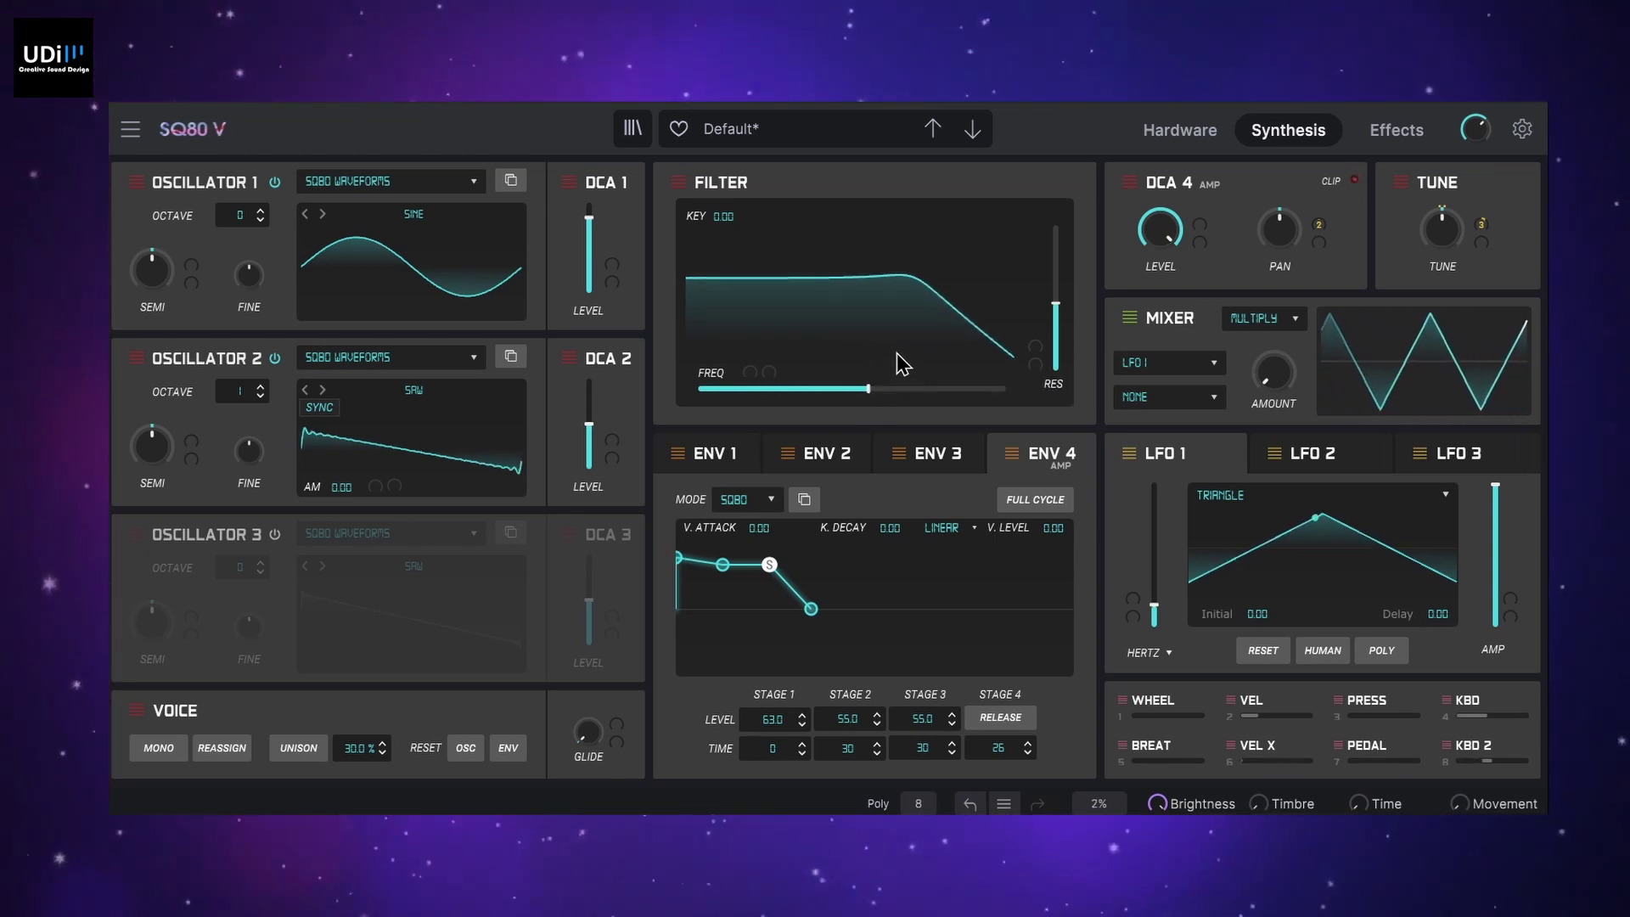
Switch Envelope 1 to the MSEG envelope type
{"action": "left_click", "coordinate": [719, 459]}
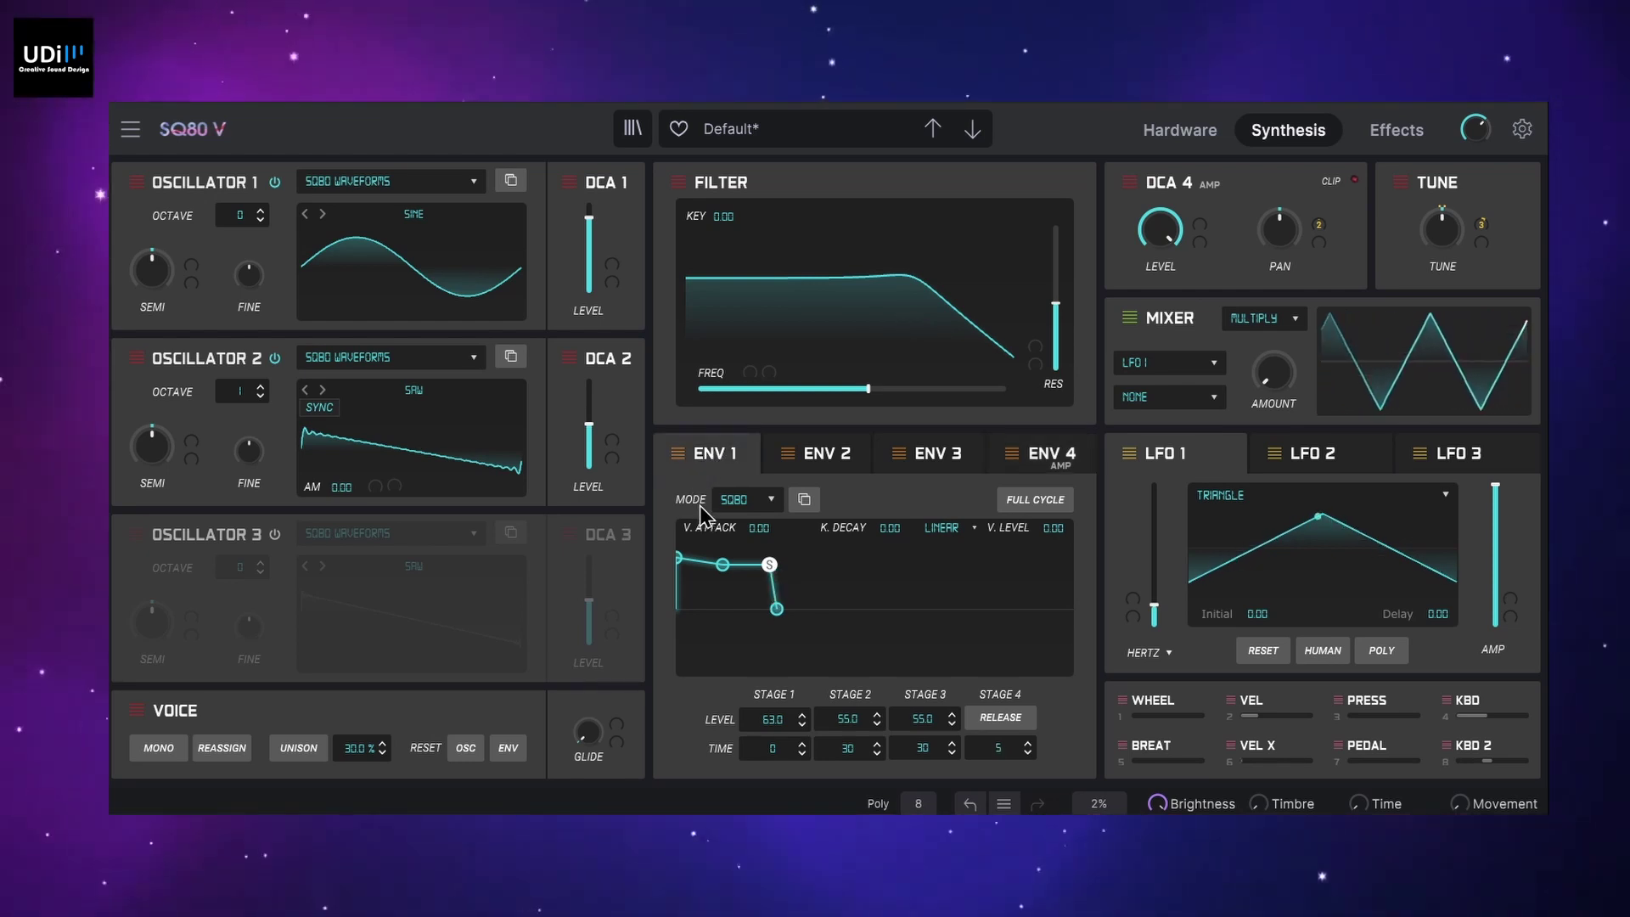
{"action": "left_click", "coordinate": [773, 501]}
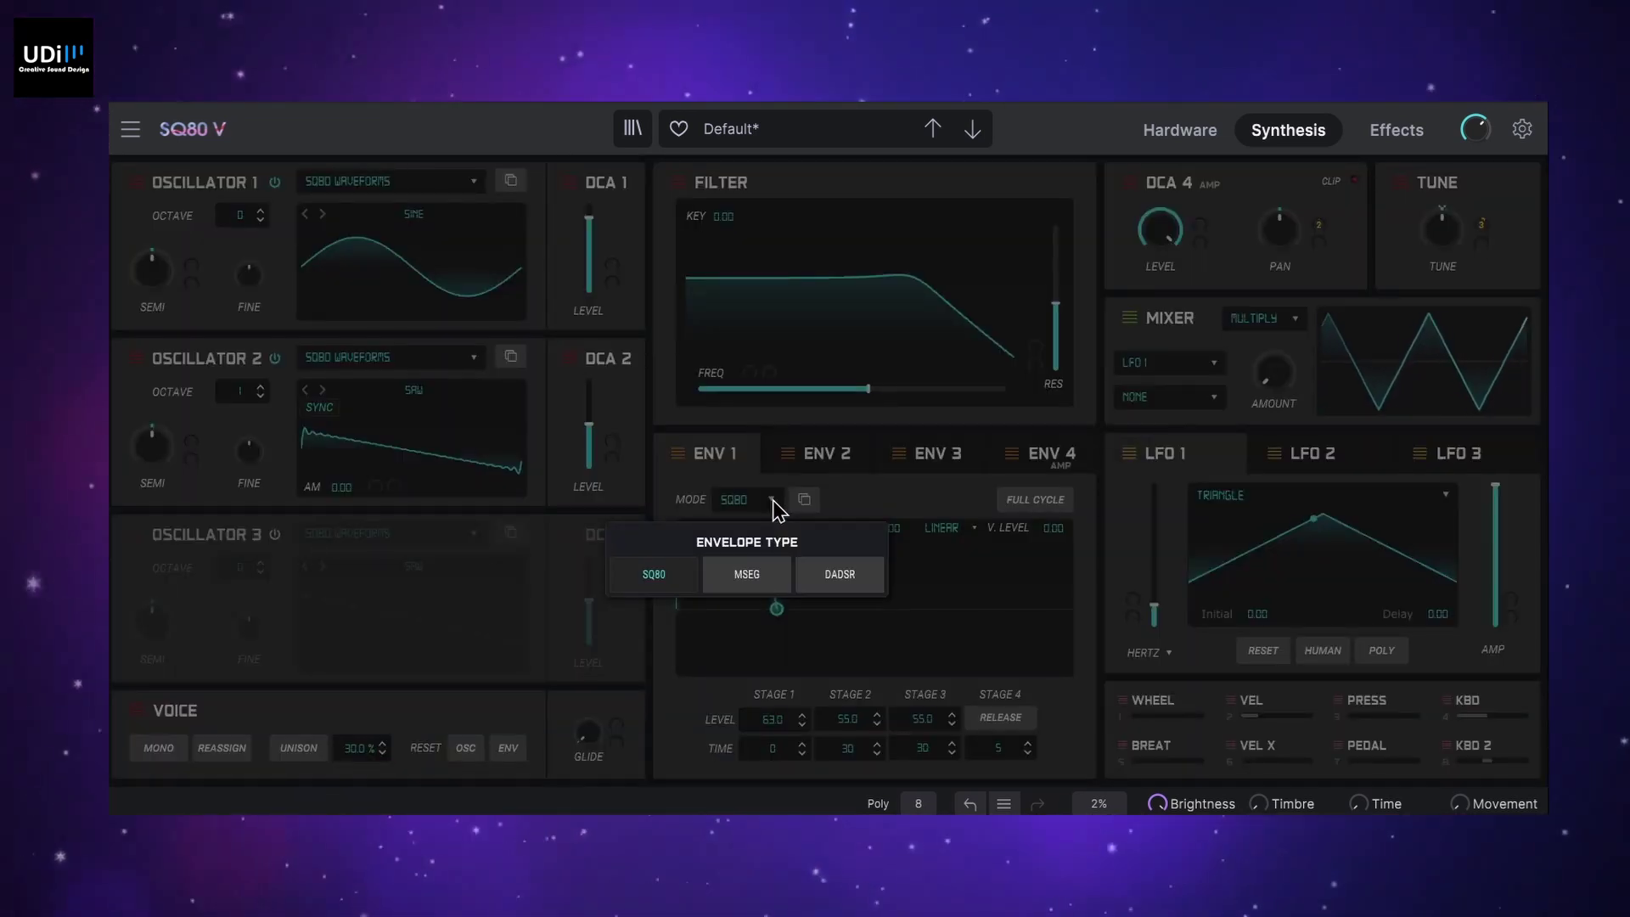
{"action": "left_click", "coordinate": [752, 573]}
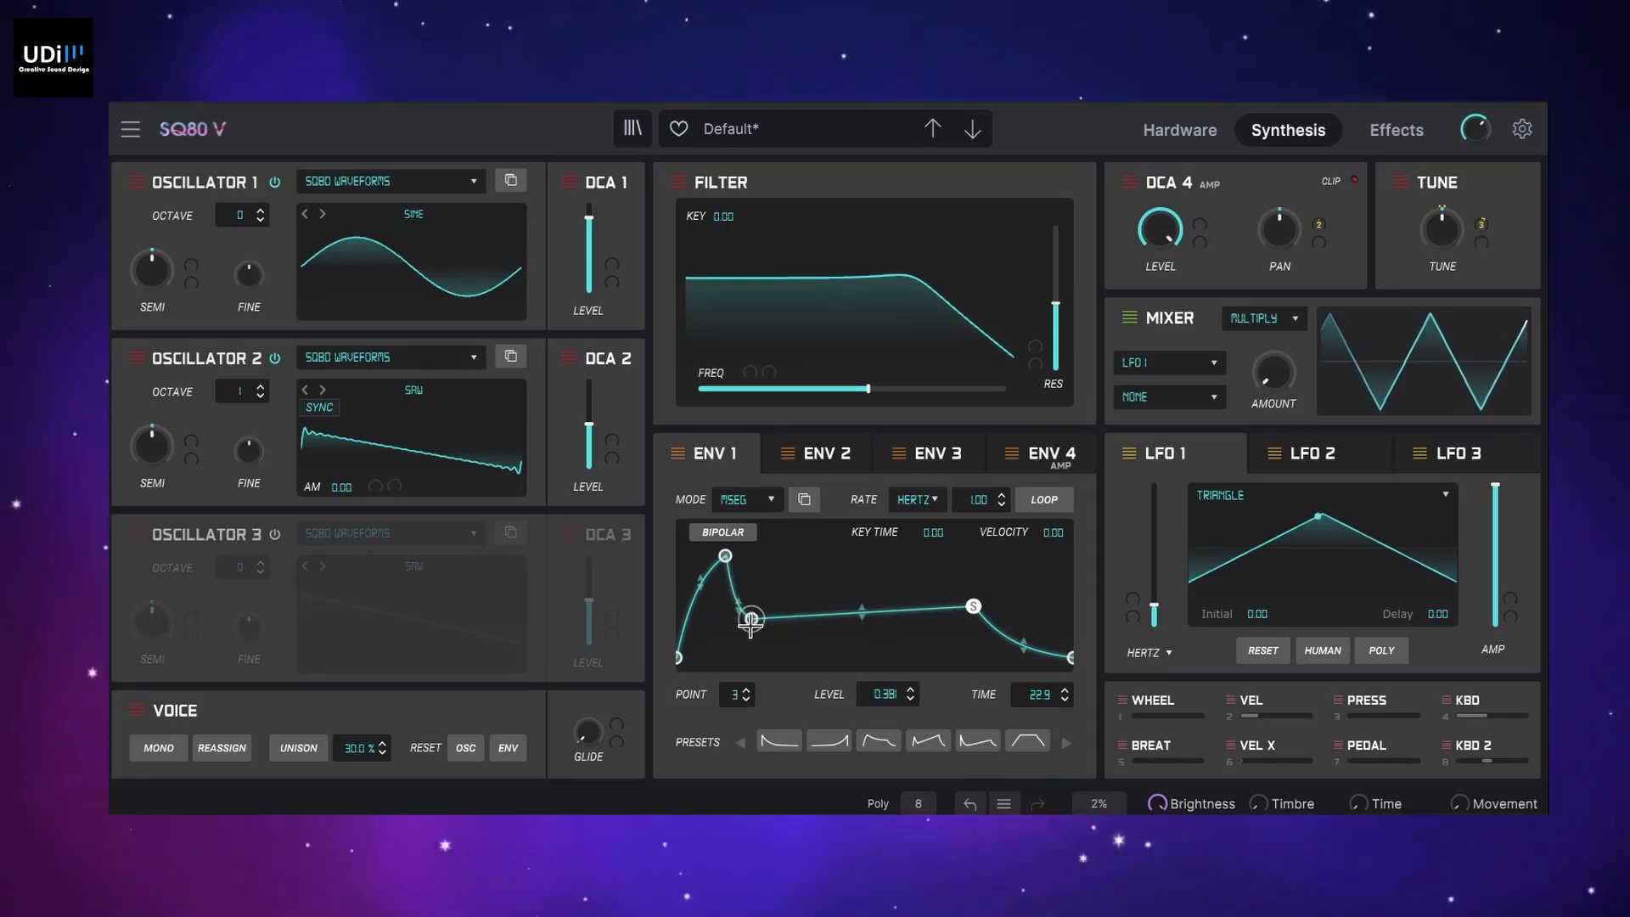
Reshape the Envelope 1 curve into three tall peaks with deep valleys, placing point 7 at level 0.00 and time 60.4
{"action": "left_click_drag", "start_coordinate": [751, 623], "coordinate": [806, 656]}
{"action": "double_click", "coordinate": [787, 615]}
{"action": "double_click", "coordinate": [820, 566]}
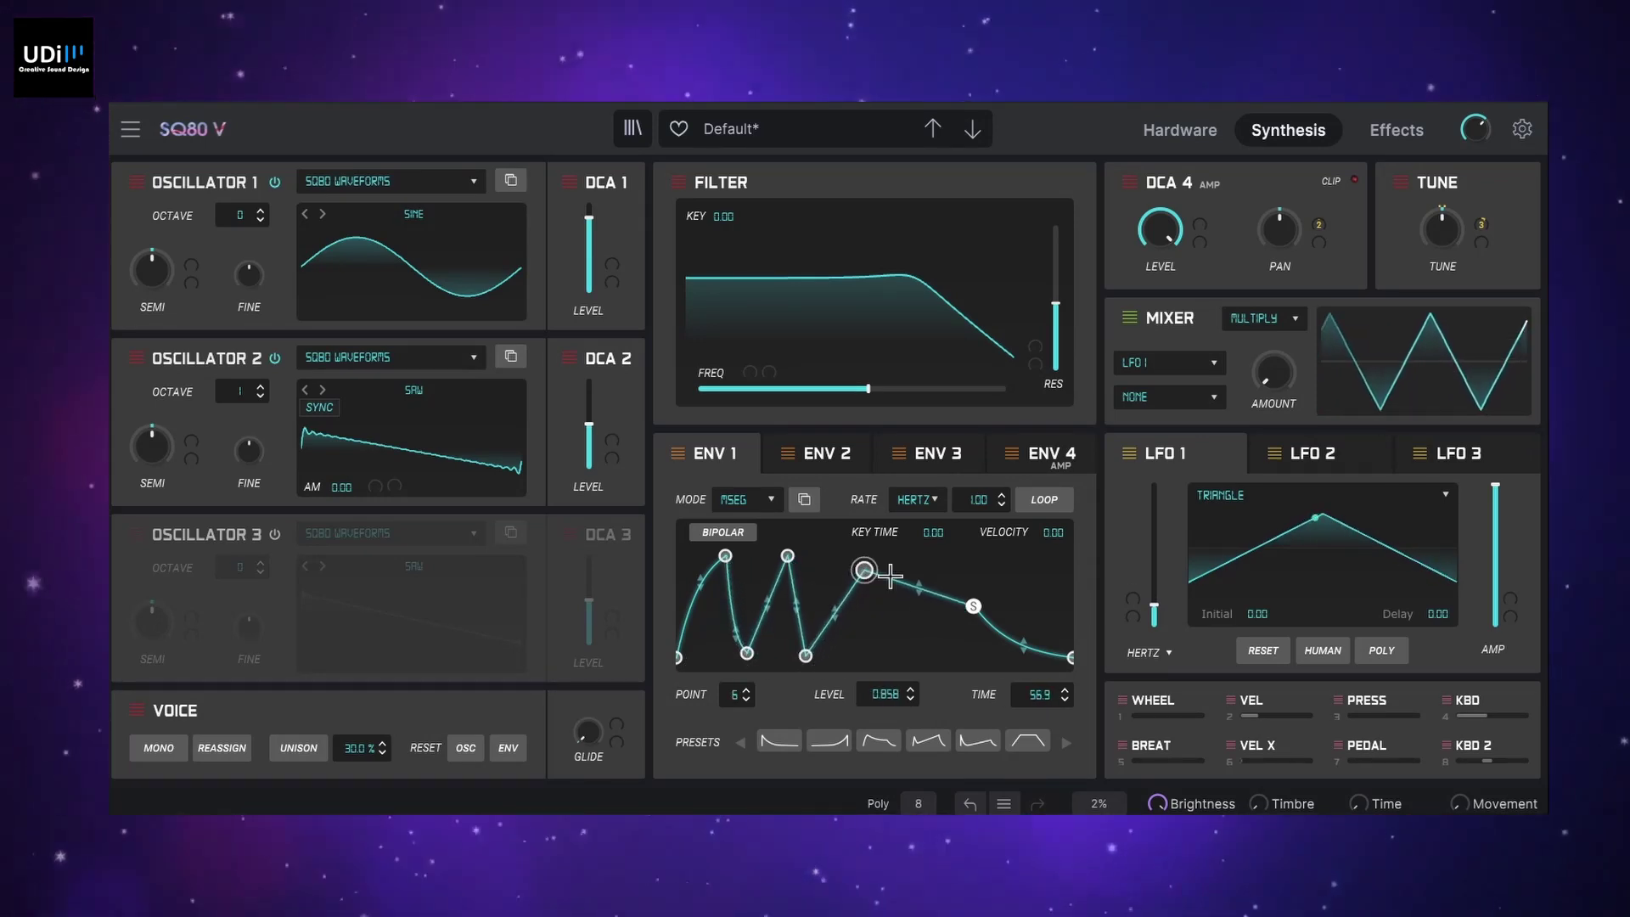
{"action": "double_click", "coordinate": [890, 578]}
{"action": "left_click_drag", "start_coordinate": [890, 577], "coordinate": [925, 606]}
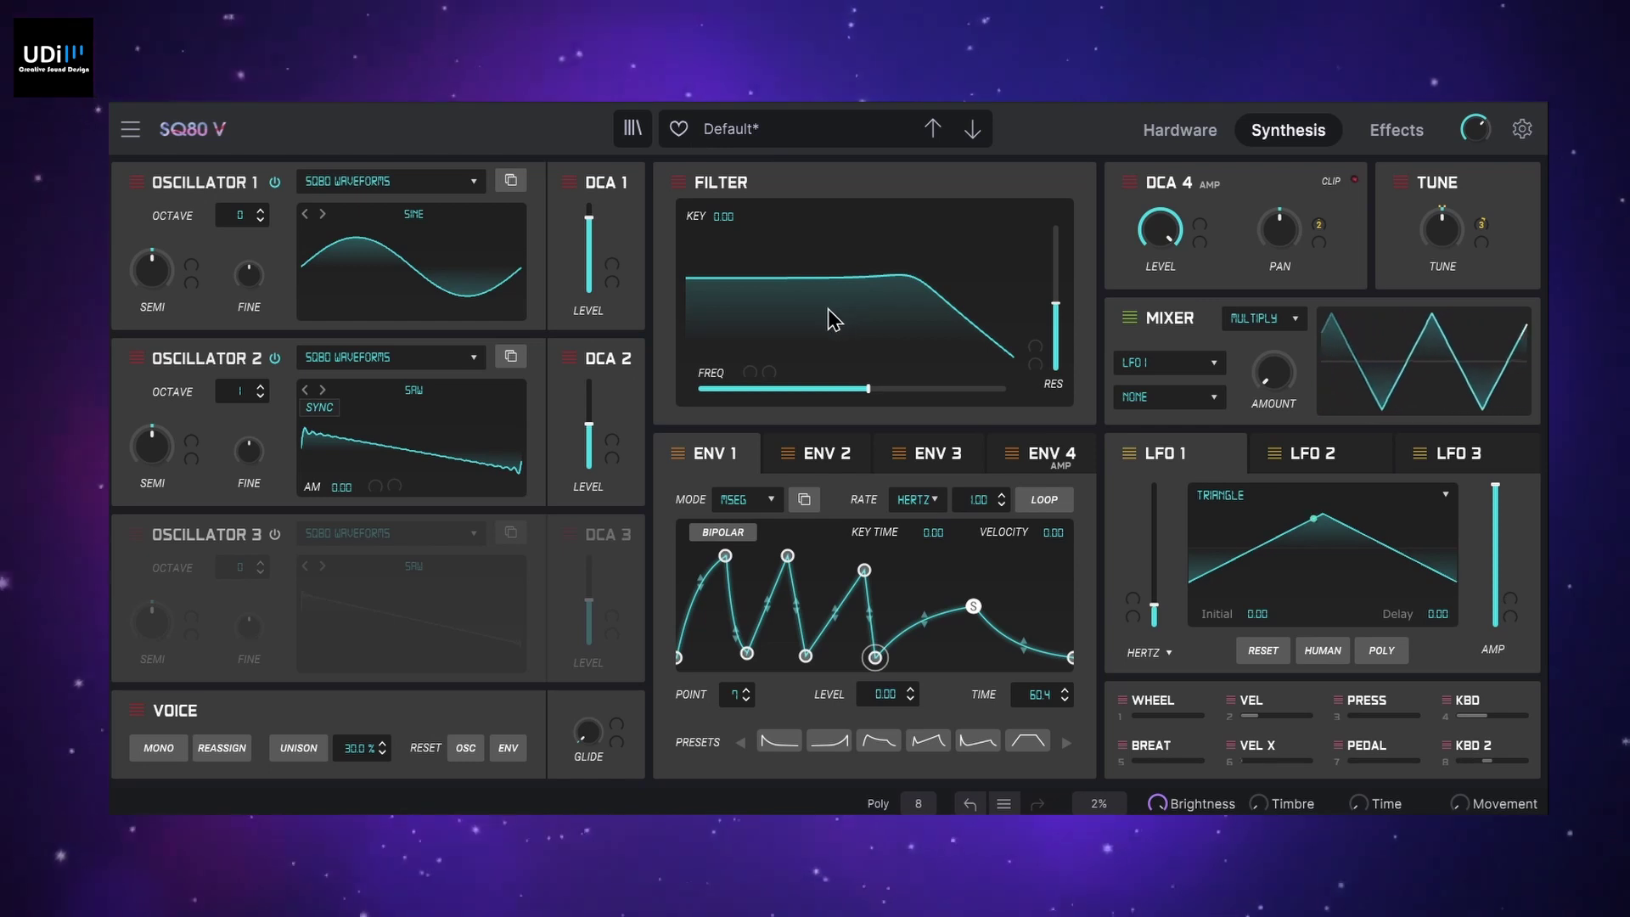
Assign Env 1 as the first filter cutoff modulation source and raise its amount to roughly half
{"action": "left_click", "coordinate": [735, 374]}
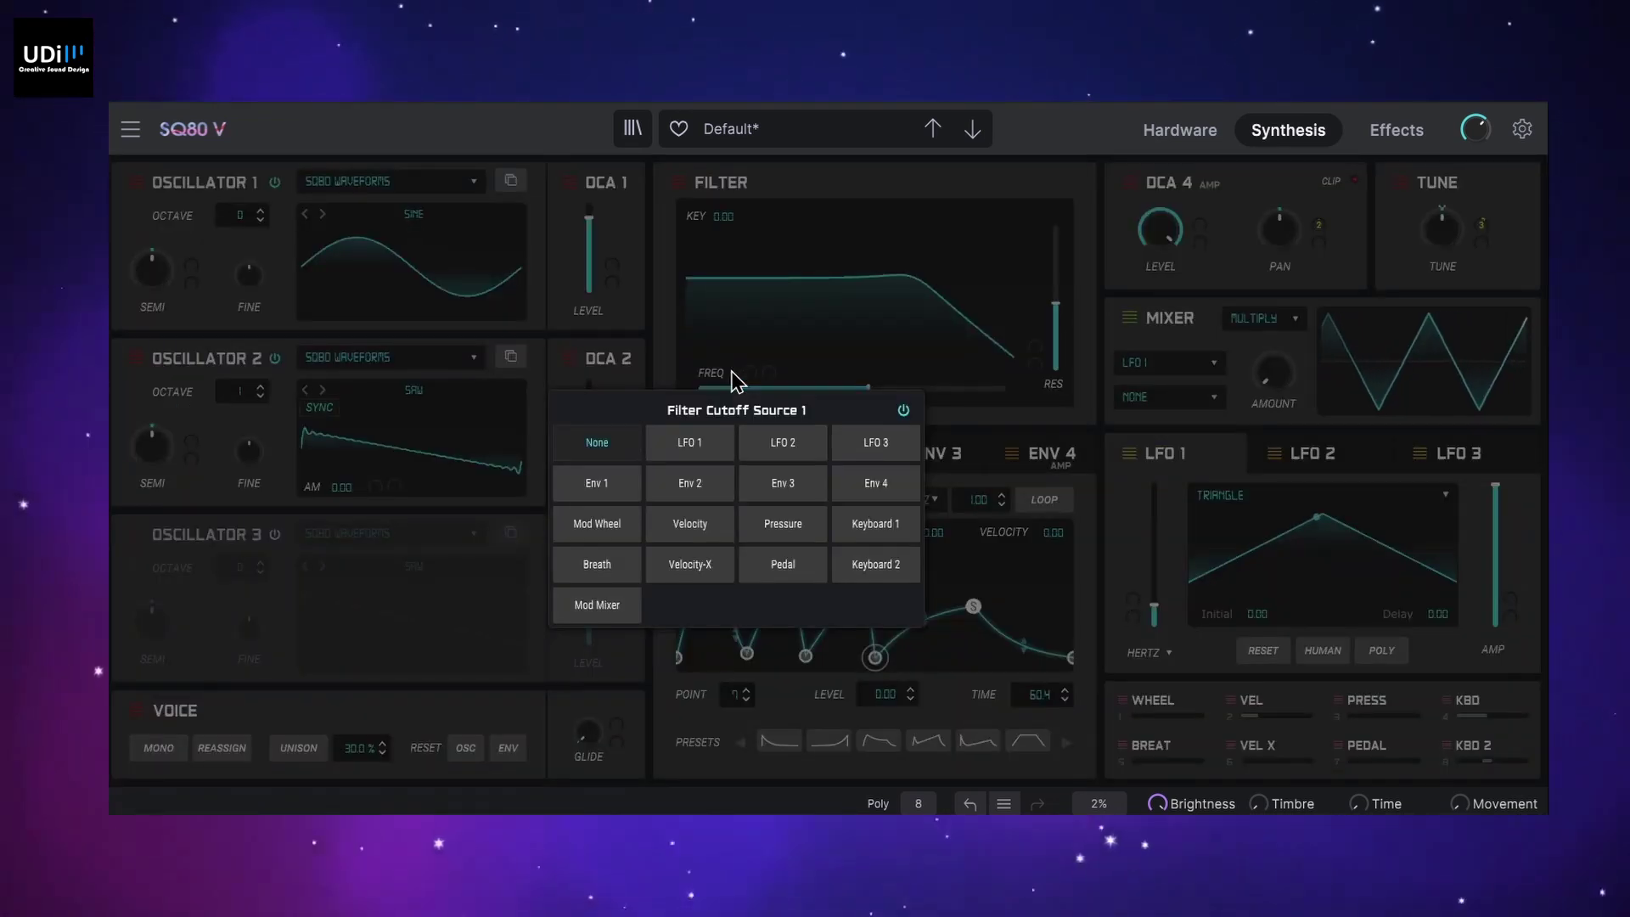
{"action": "left_click", "coordinate": [597, 485]}
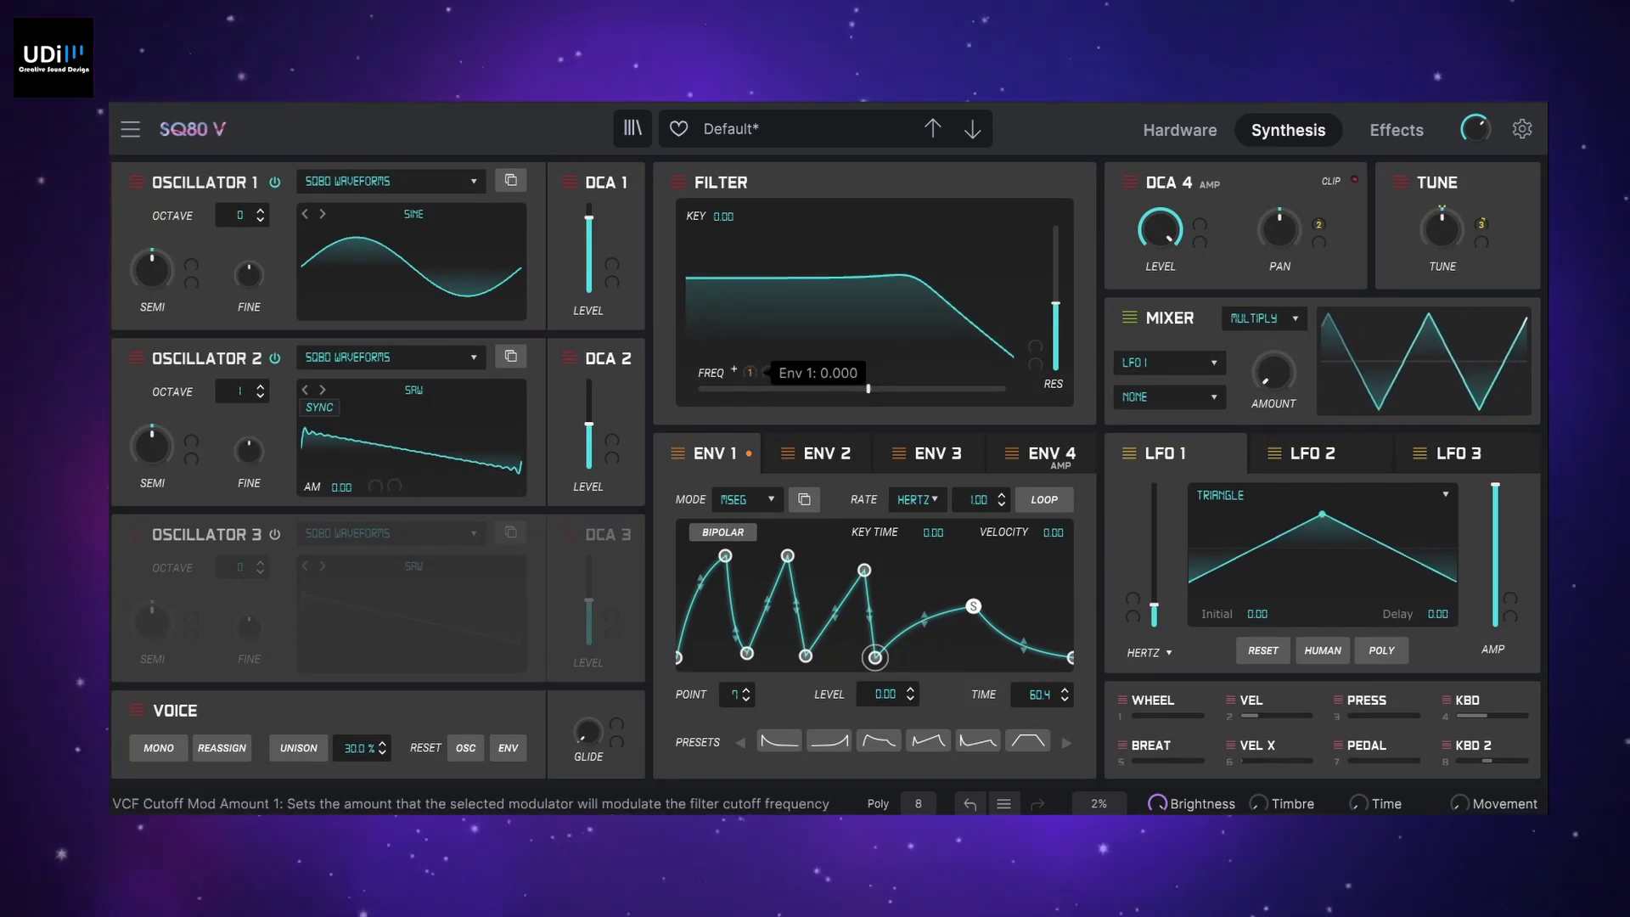
{"action": "left_click_drag", "start_coordinate": [750, 372], "coordinate": [750, 348]}
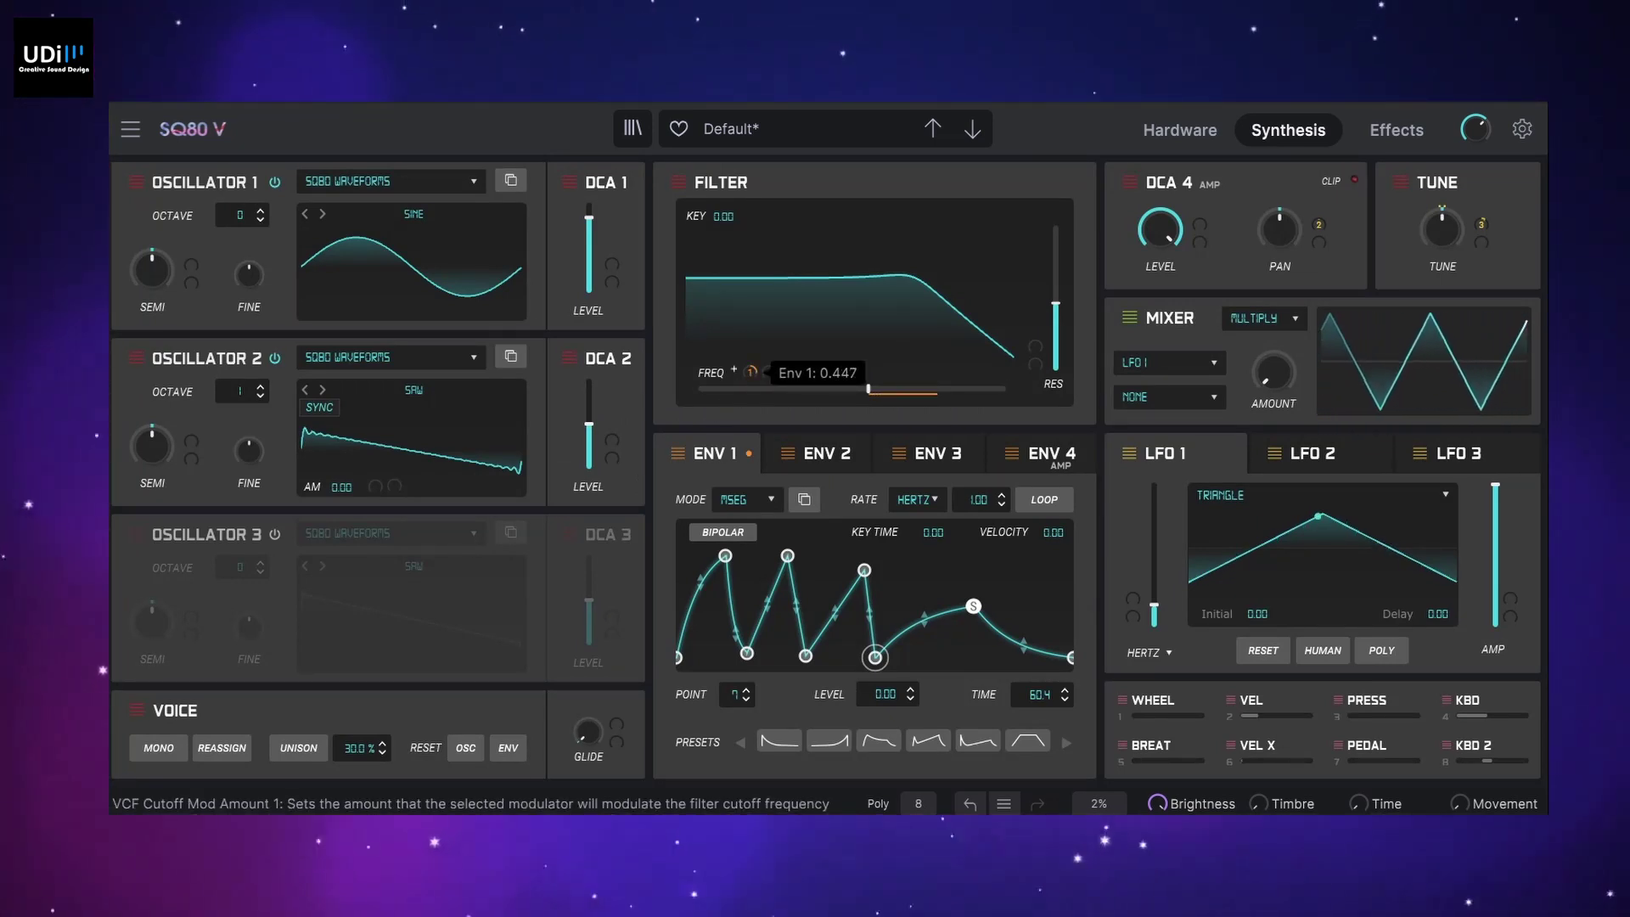
{"action": "left_click_drag", "start_coordinate": [750, 372], "coordinate": [750, 356]}
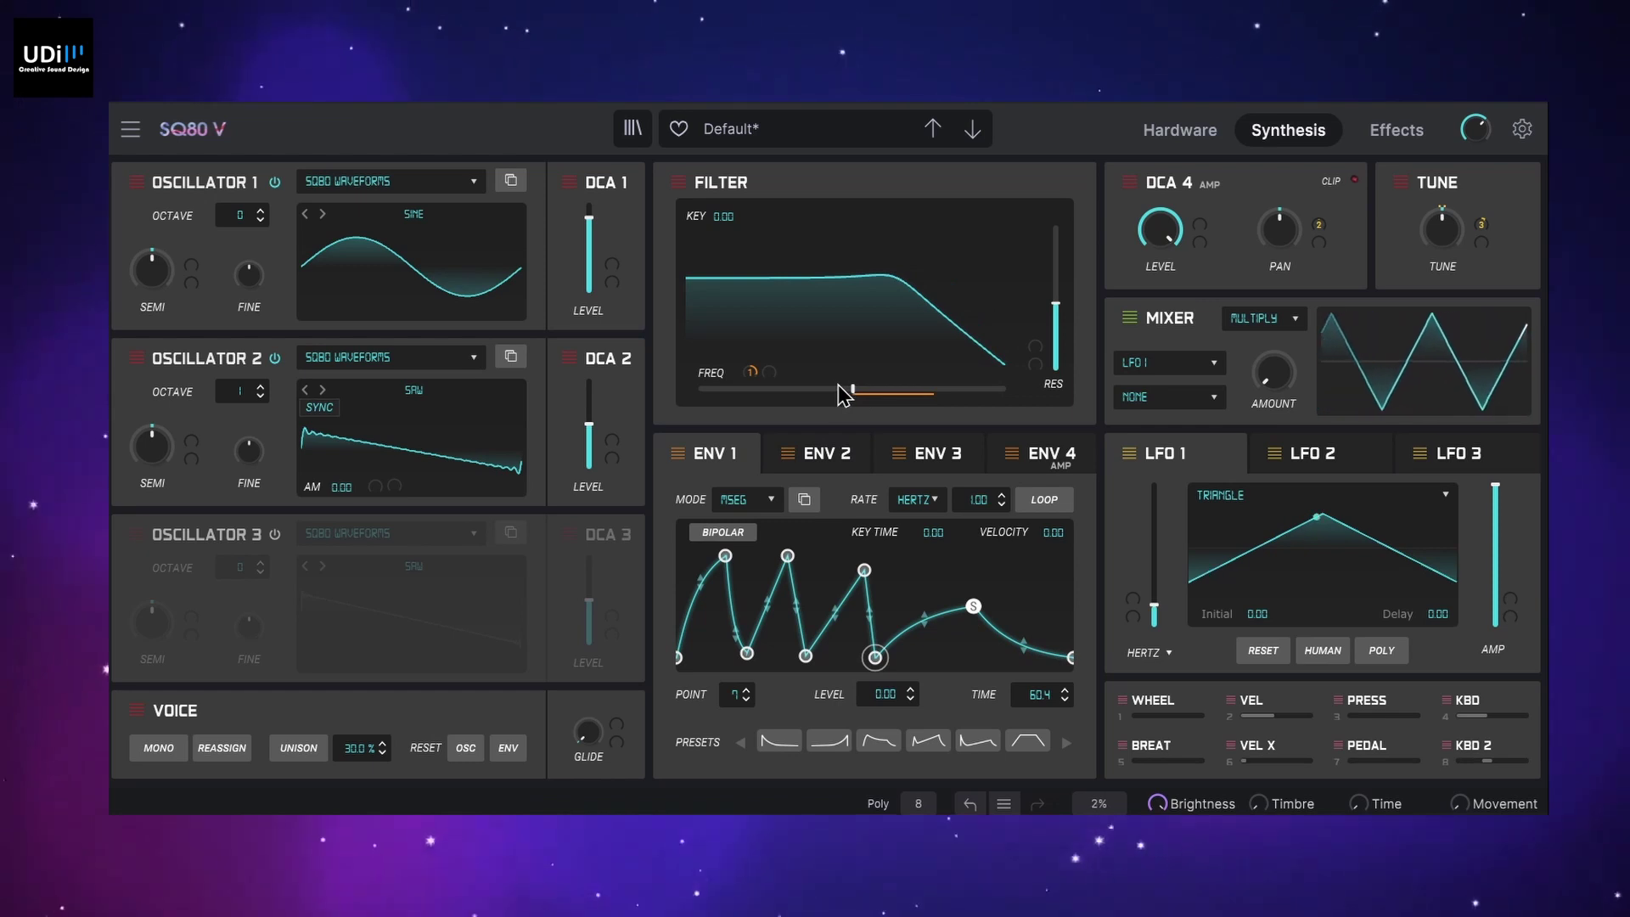
Lower the filter cutoff to about a third of its range and reduce the Env 1 modulation amount on it
{"action": "mouse_move", "coordinate": [843, 395]}
{"action": "left_mouse_down"}
{"action": "mouse_move", "coordinate": [781, 394]}
{"action": "mouse_move", "coordinate": [815, 395]}
{"action": "left_mouse_up"}
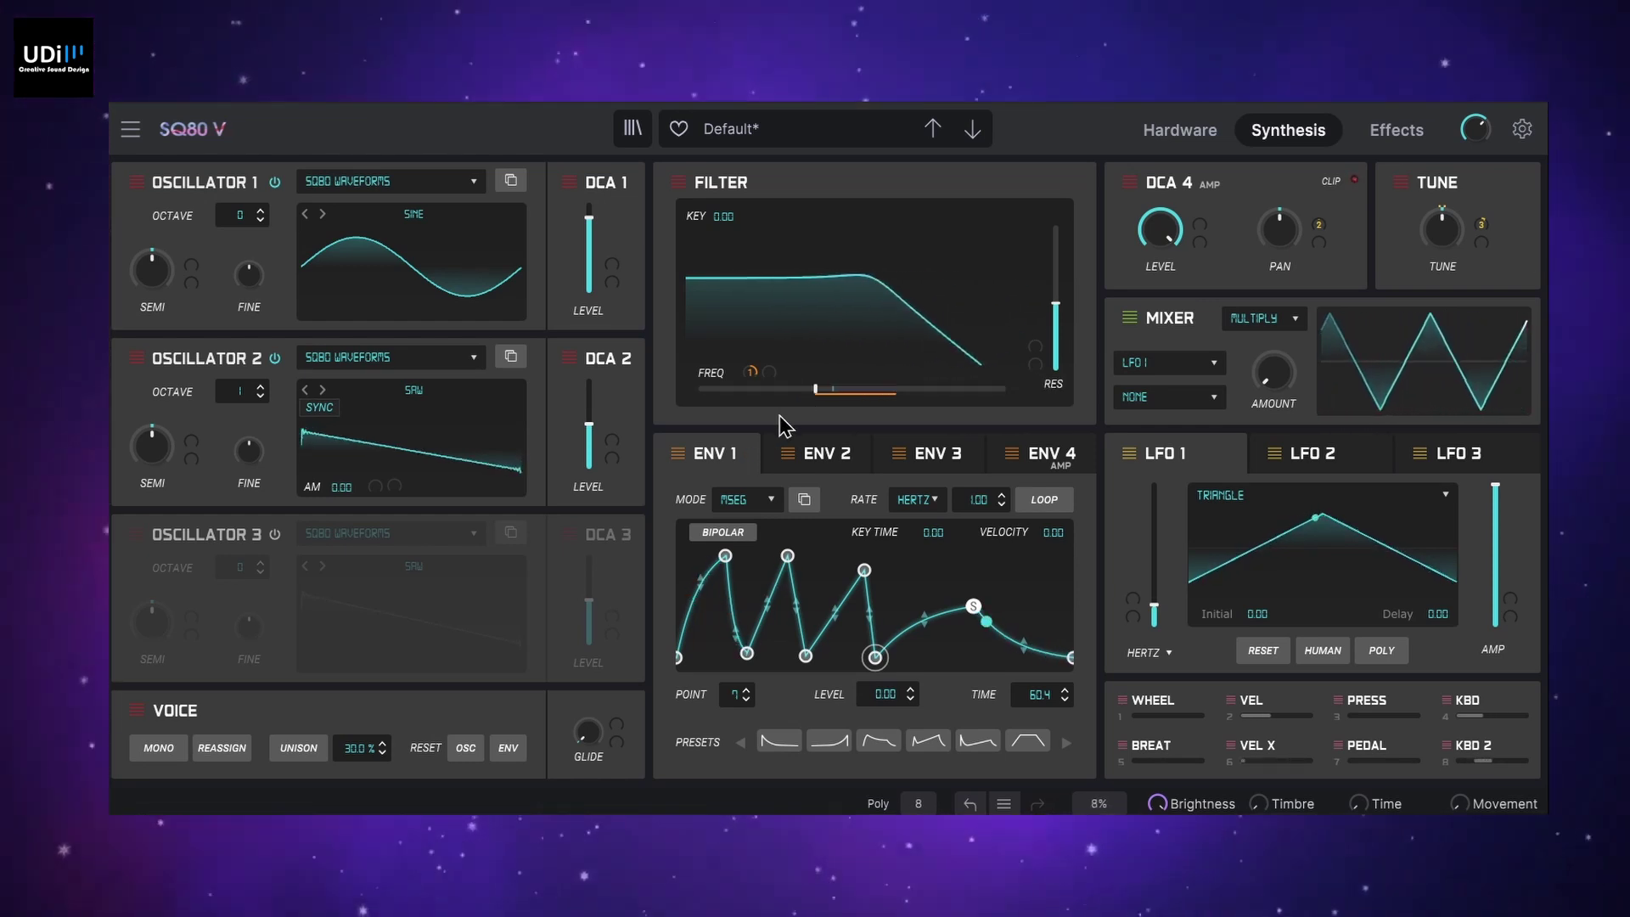
{"action": "mouse_move", "coordinate": [736, 371]}
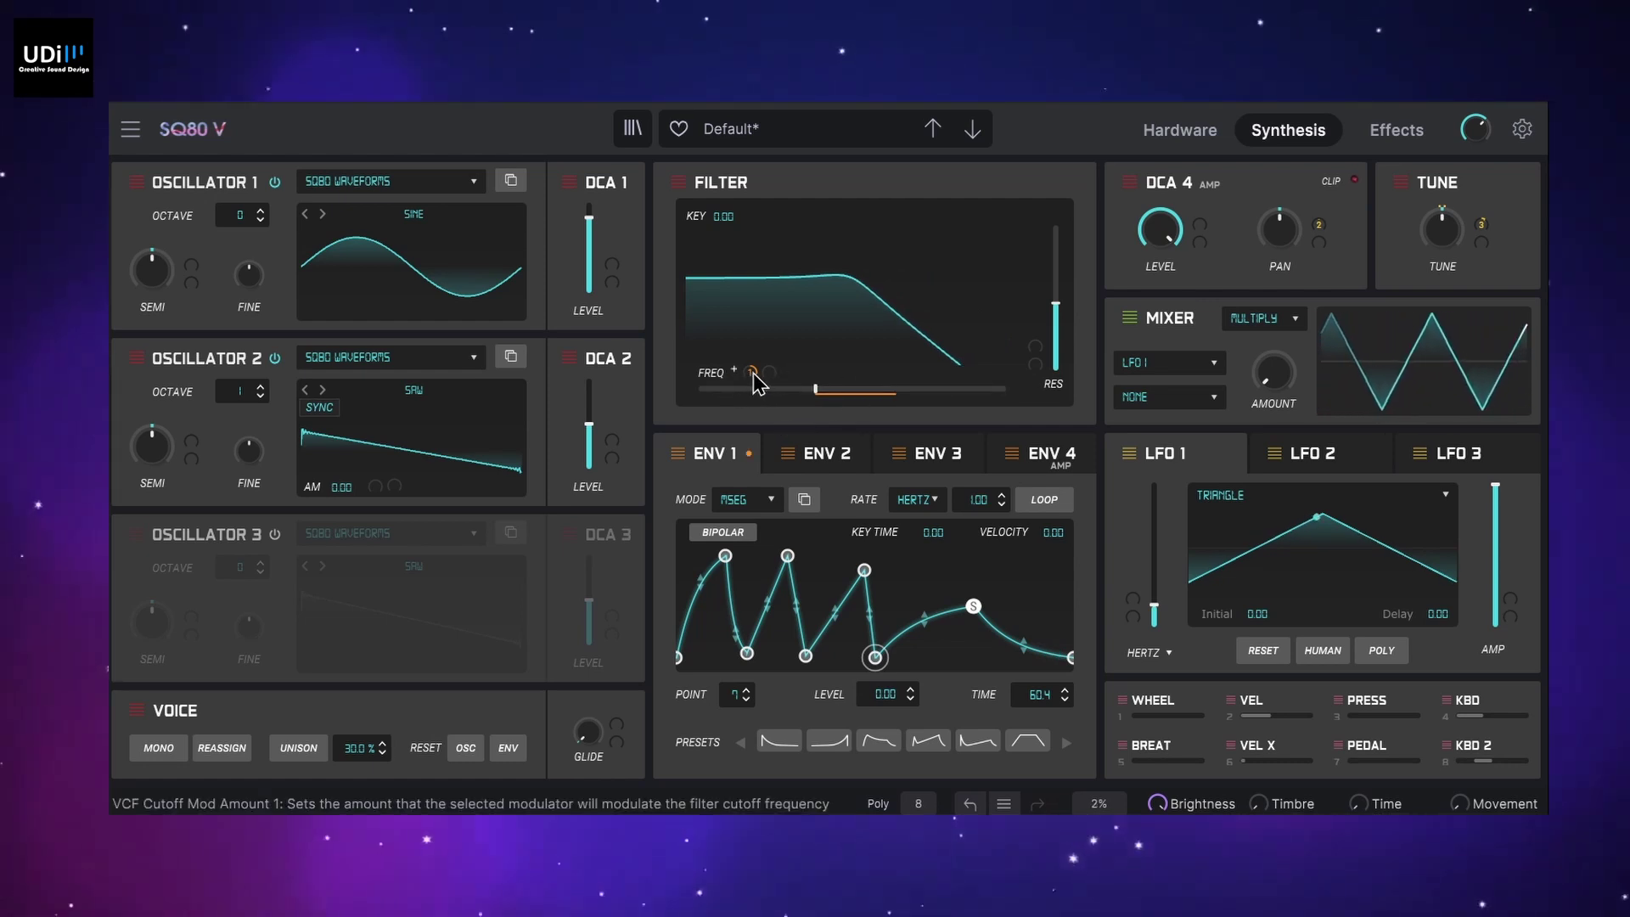
{"action": "left_click_drag", "start_coordinate": [752, 371], "coordinate": [752, 401]}
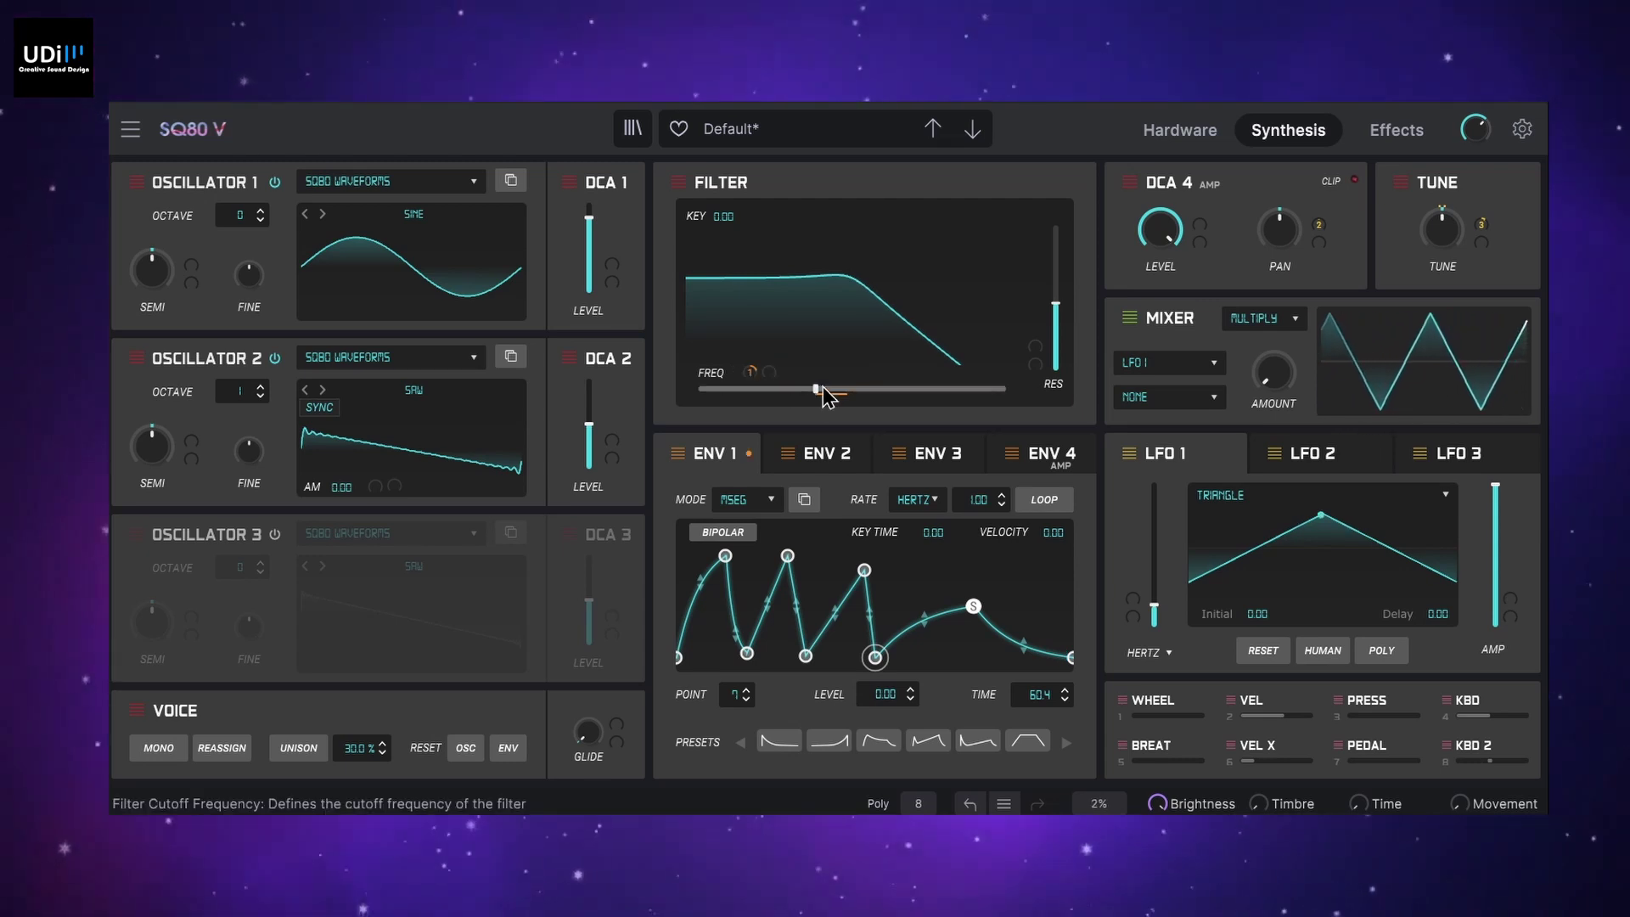
{"action": "left_click_drag", "start_coordinate": [816, 389], "coordinate": [807, 389]}
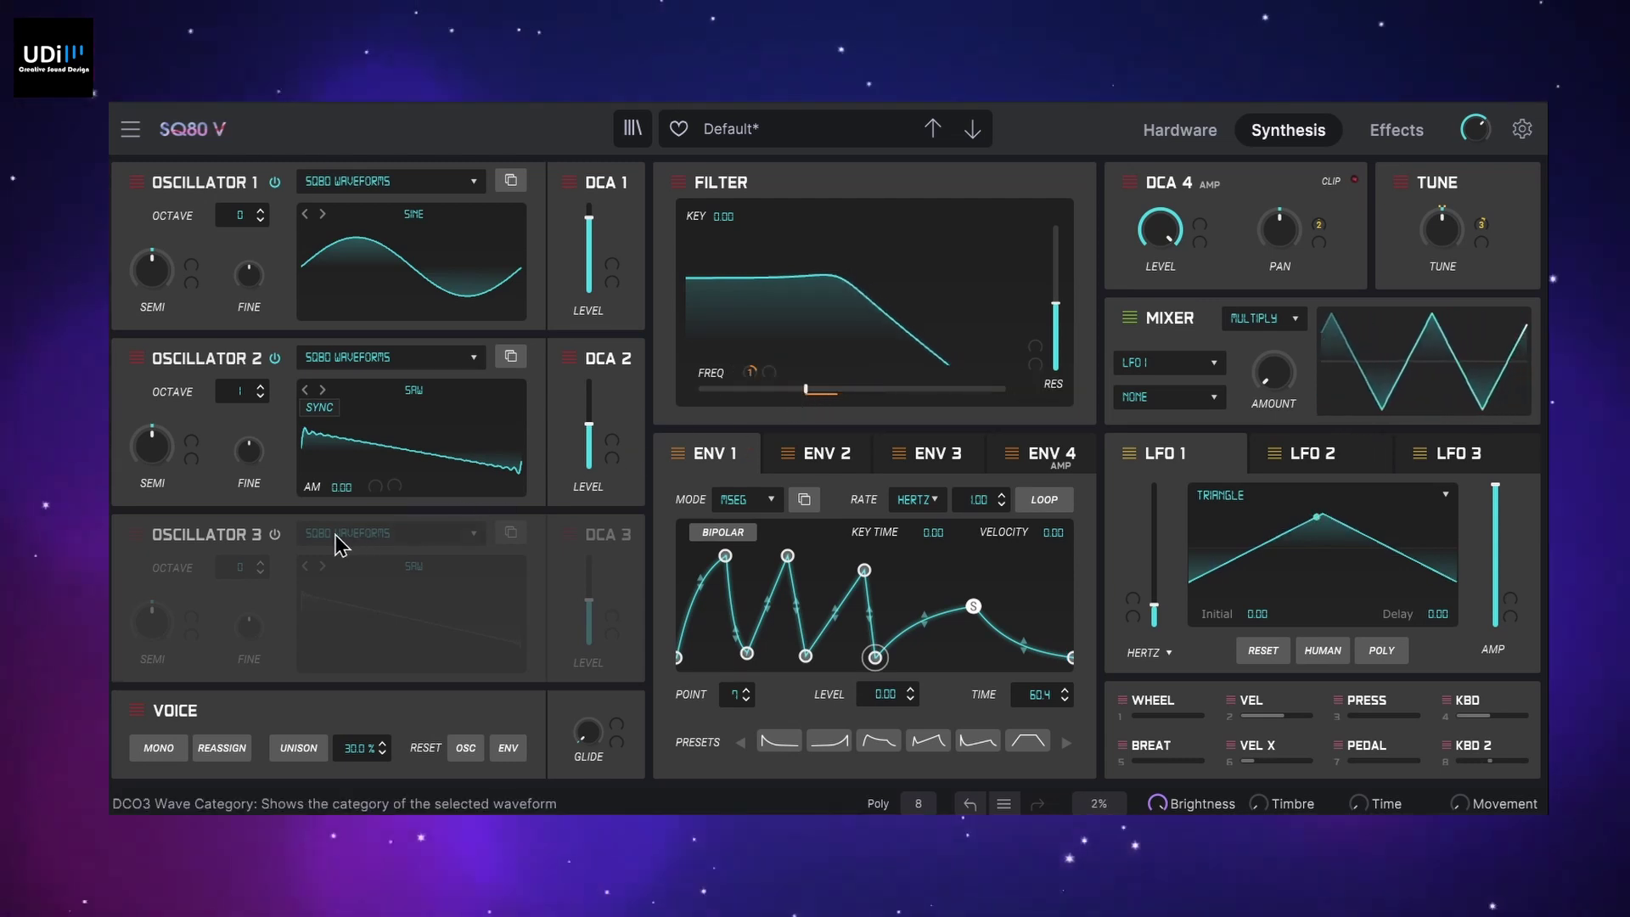
Enable Oscillator 3 and choose the E PNO2 waveform from the Transwaves category for it
{"action": "left_click", "coordinate": [274, 535]}
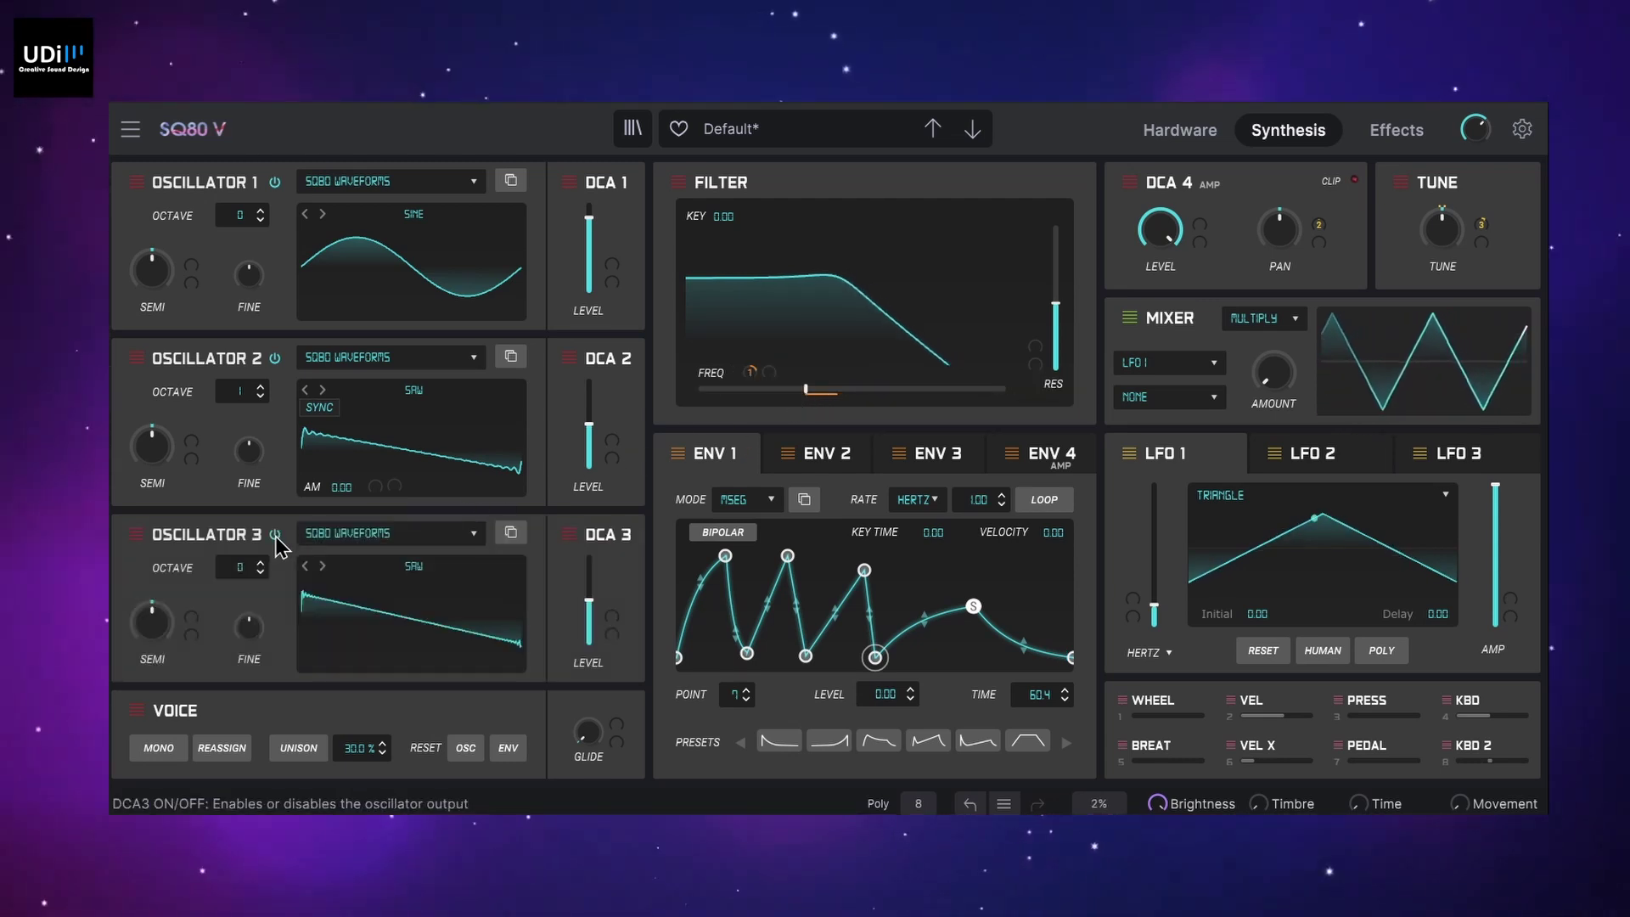
{"action": "left_click", "coordinate": [421, 569]}
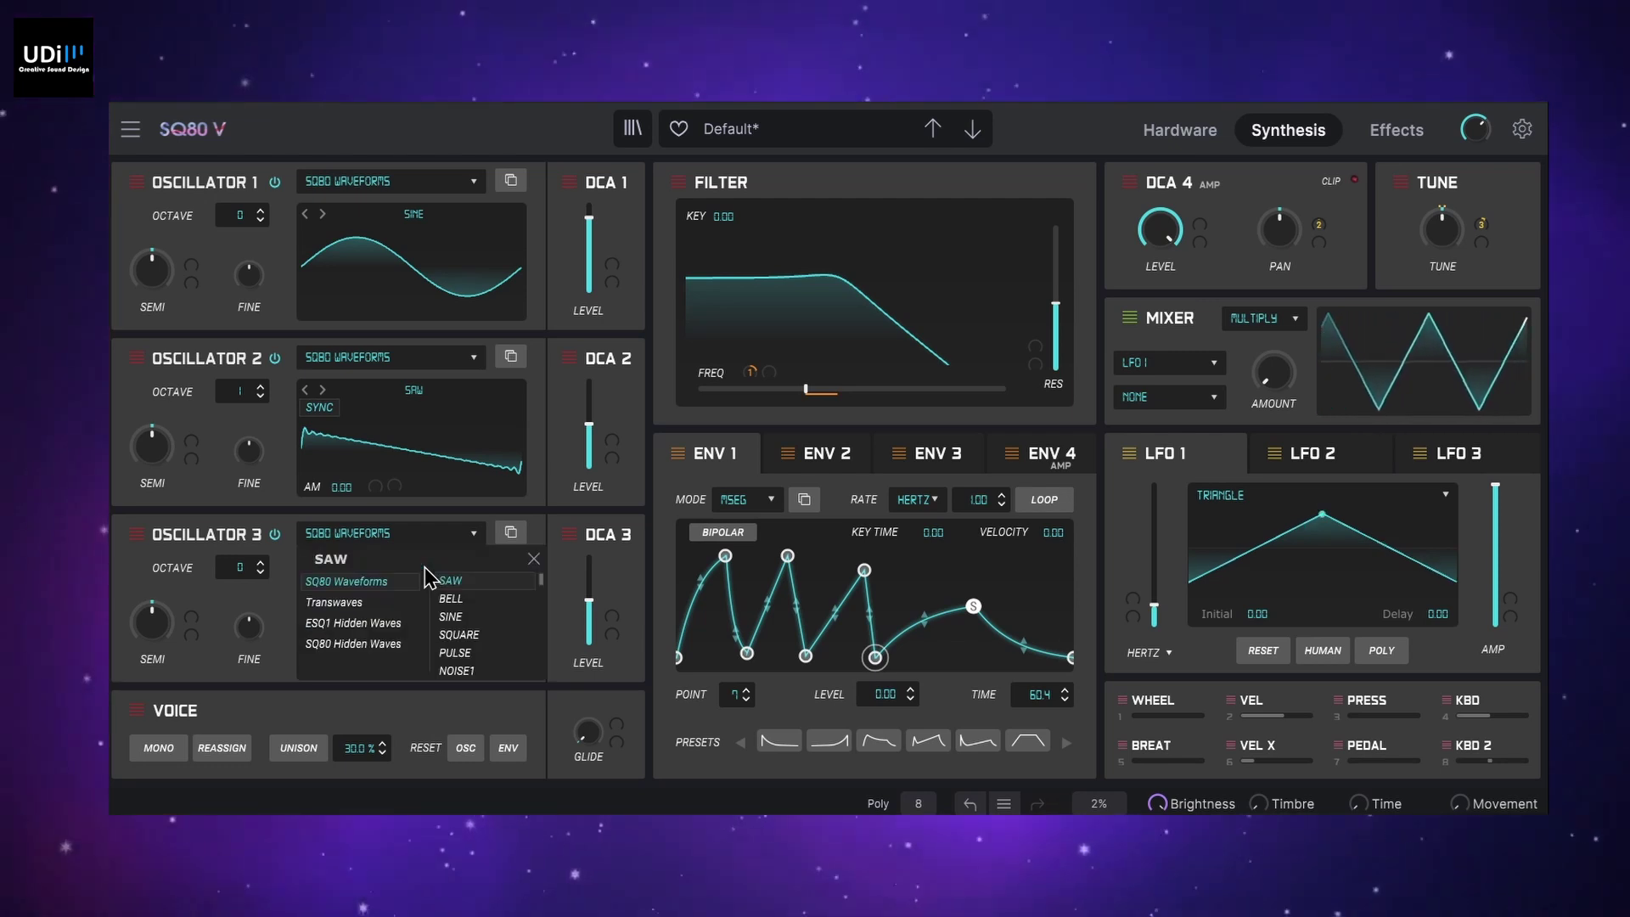
{"action": "left_click", "coordinate": [353, 604]}
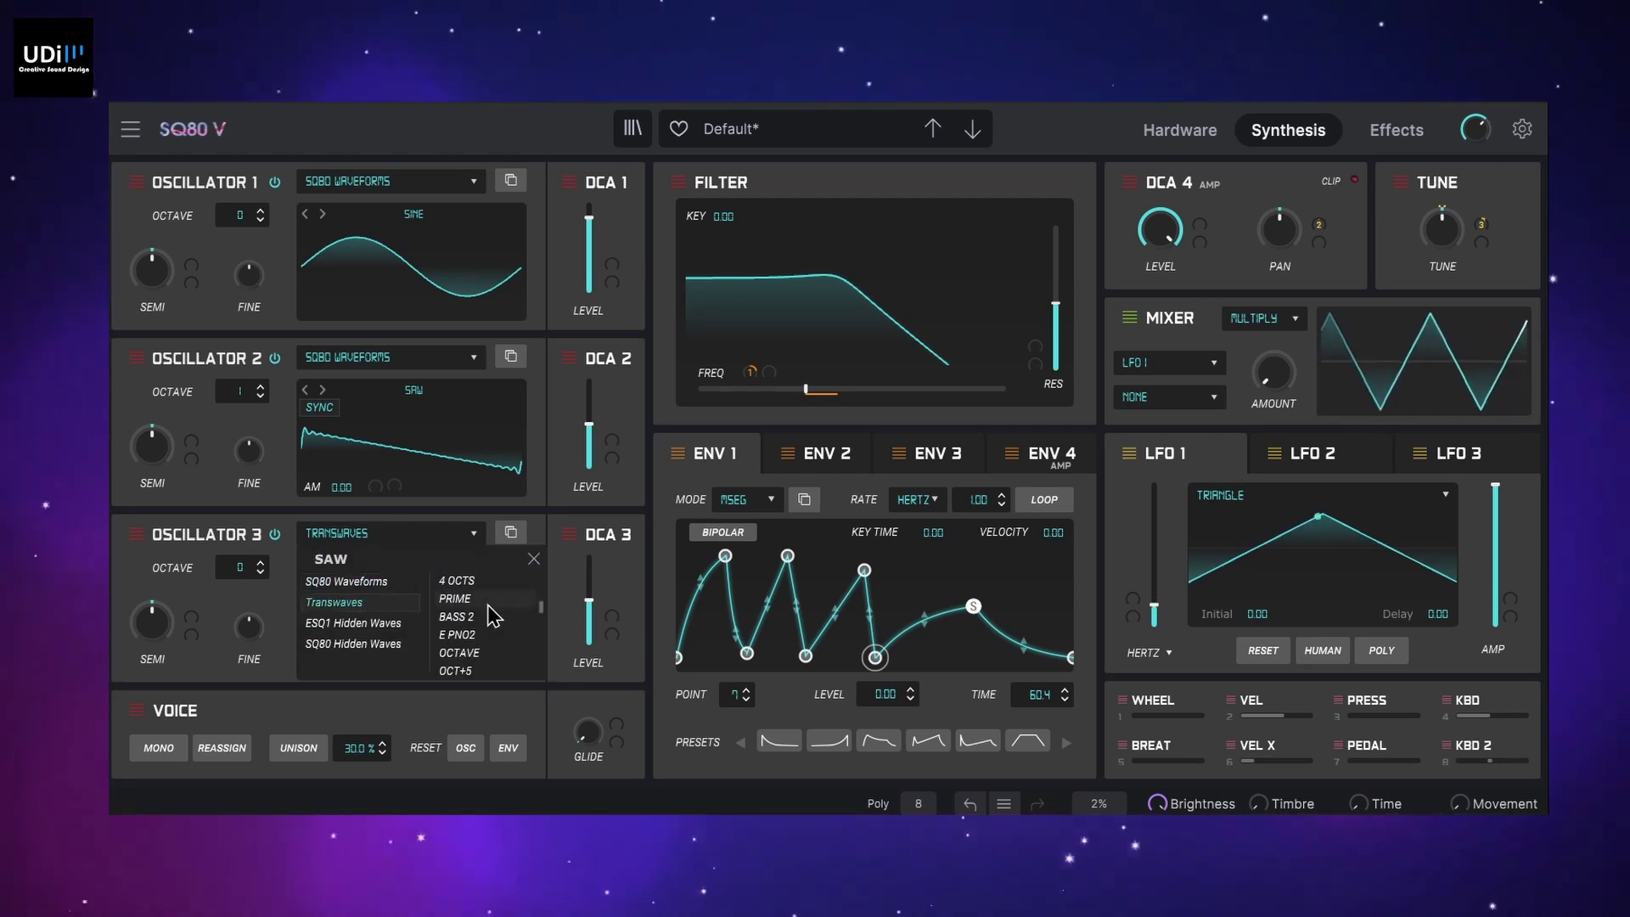
{"action": "scroll", "coordinate": [542, 611], "scroll_direction": "down", "scroll_amount": 3}
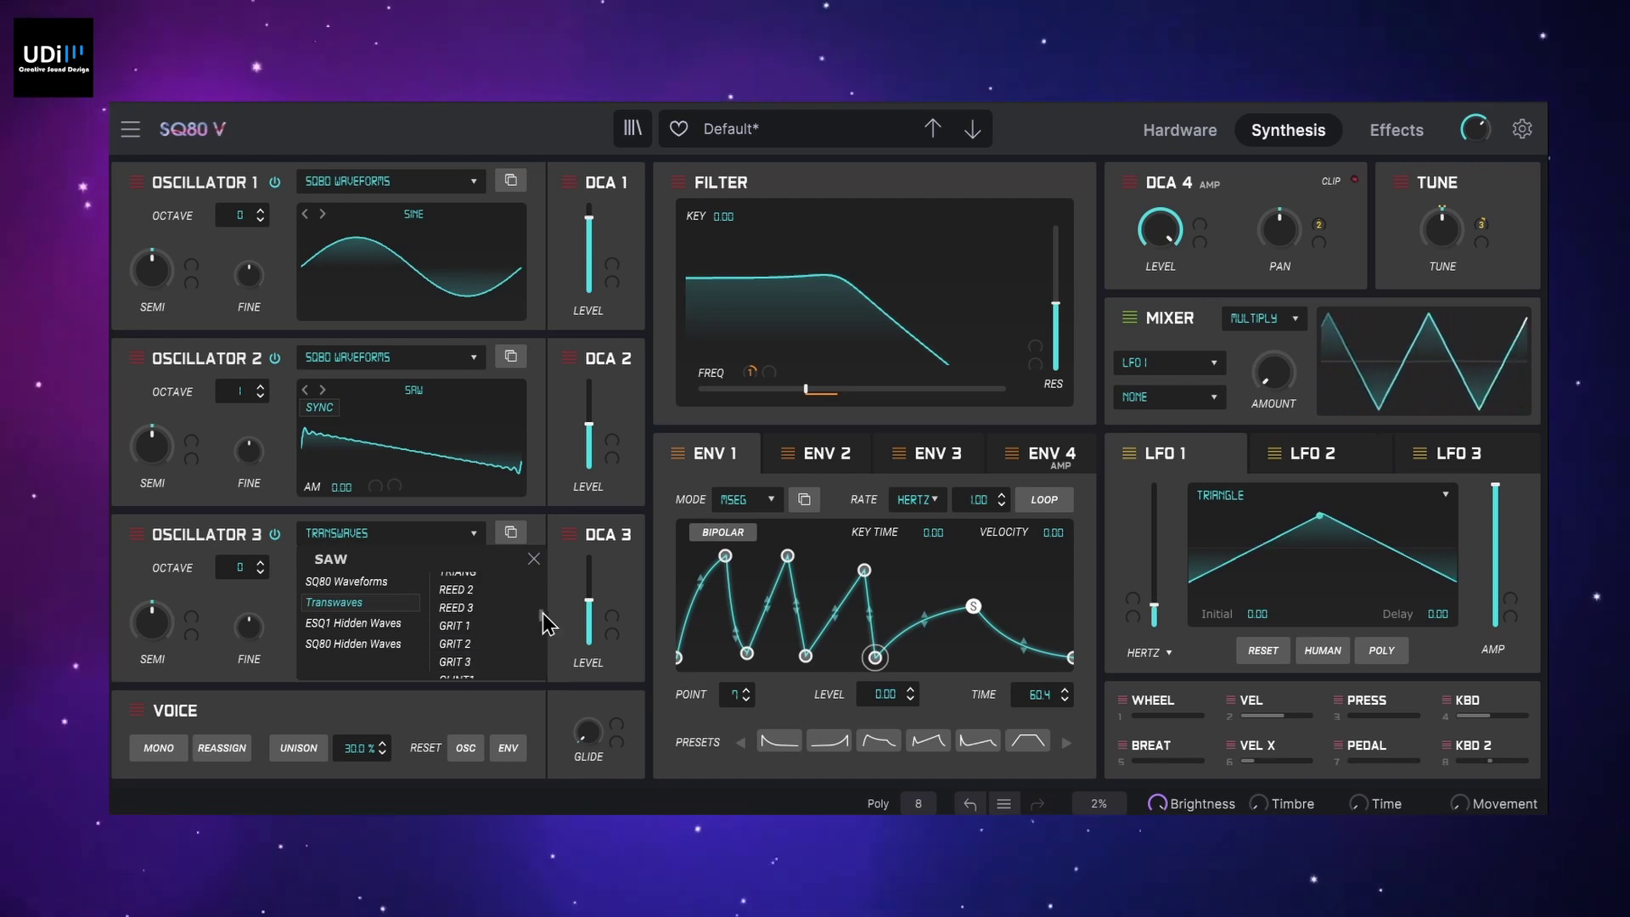
{"action": "scroll", "coordinate": [543, 614], "scroll_direction": "down", "scroll_amount": 2}
{"action": "scroll", "coordinate": [543, 626], "scroll_direction": "down", "scroll_amount": 3}
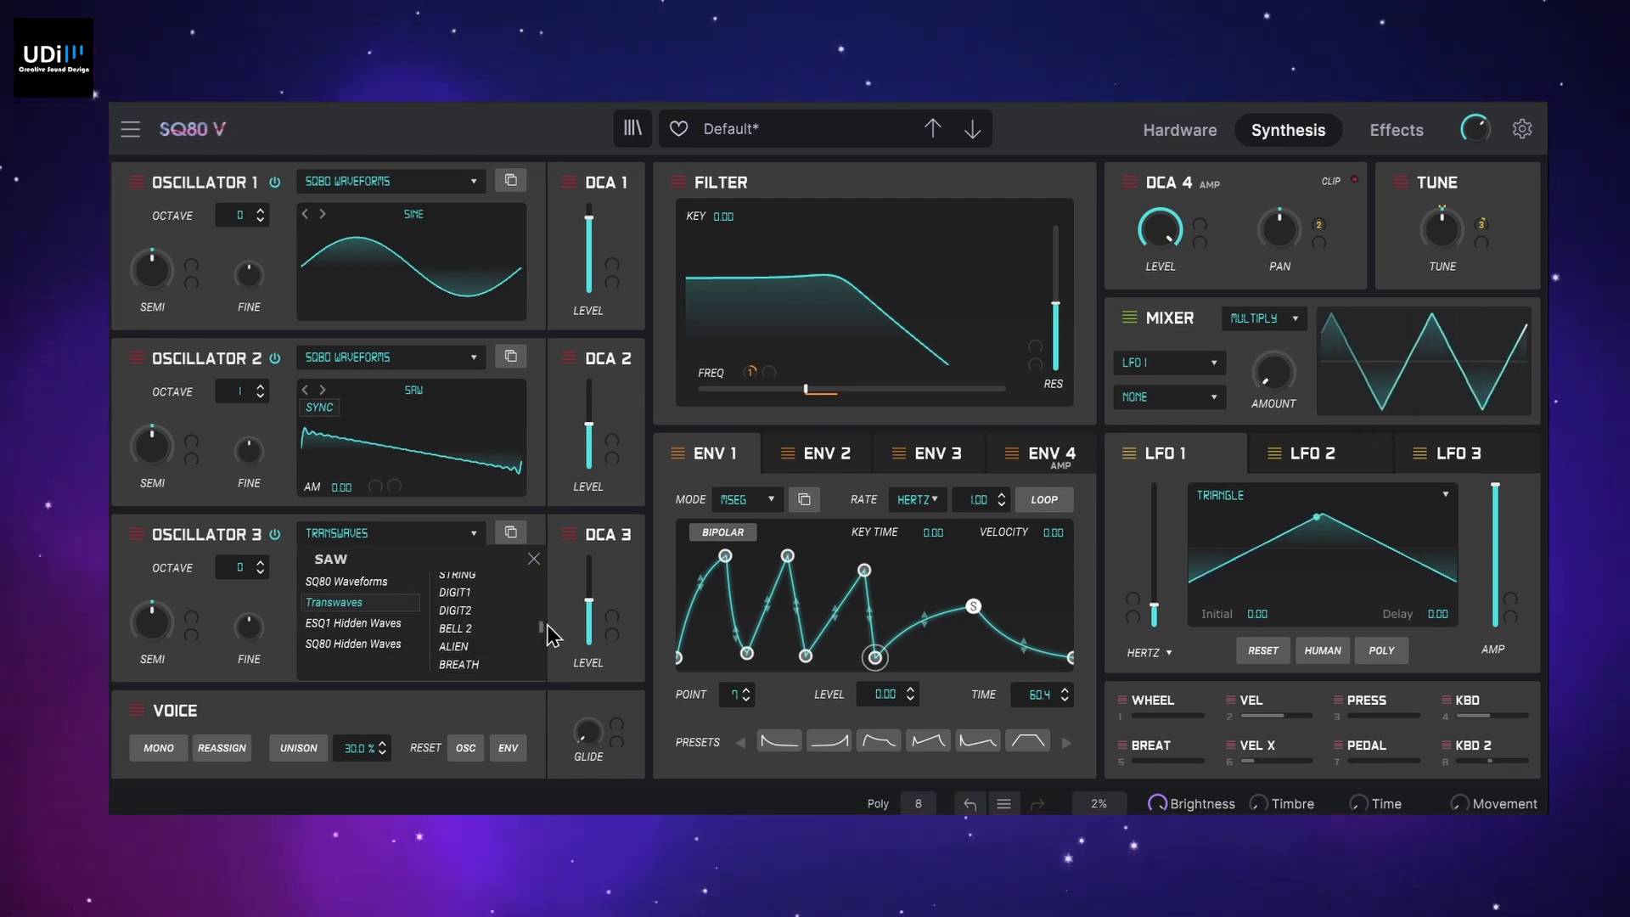
{"action": "scroll", "coordinate": [548, 628], "scroll_direction": "up", "scroll_amount": 2}
{"action": "scroll", "coordinate": [553, 629], "scroll_direction": "up", "scroll_amount": 2}
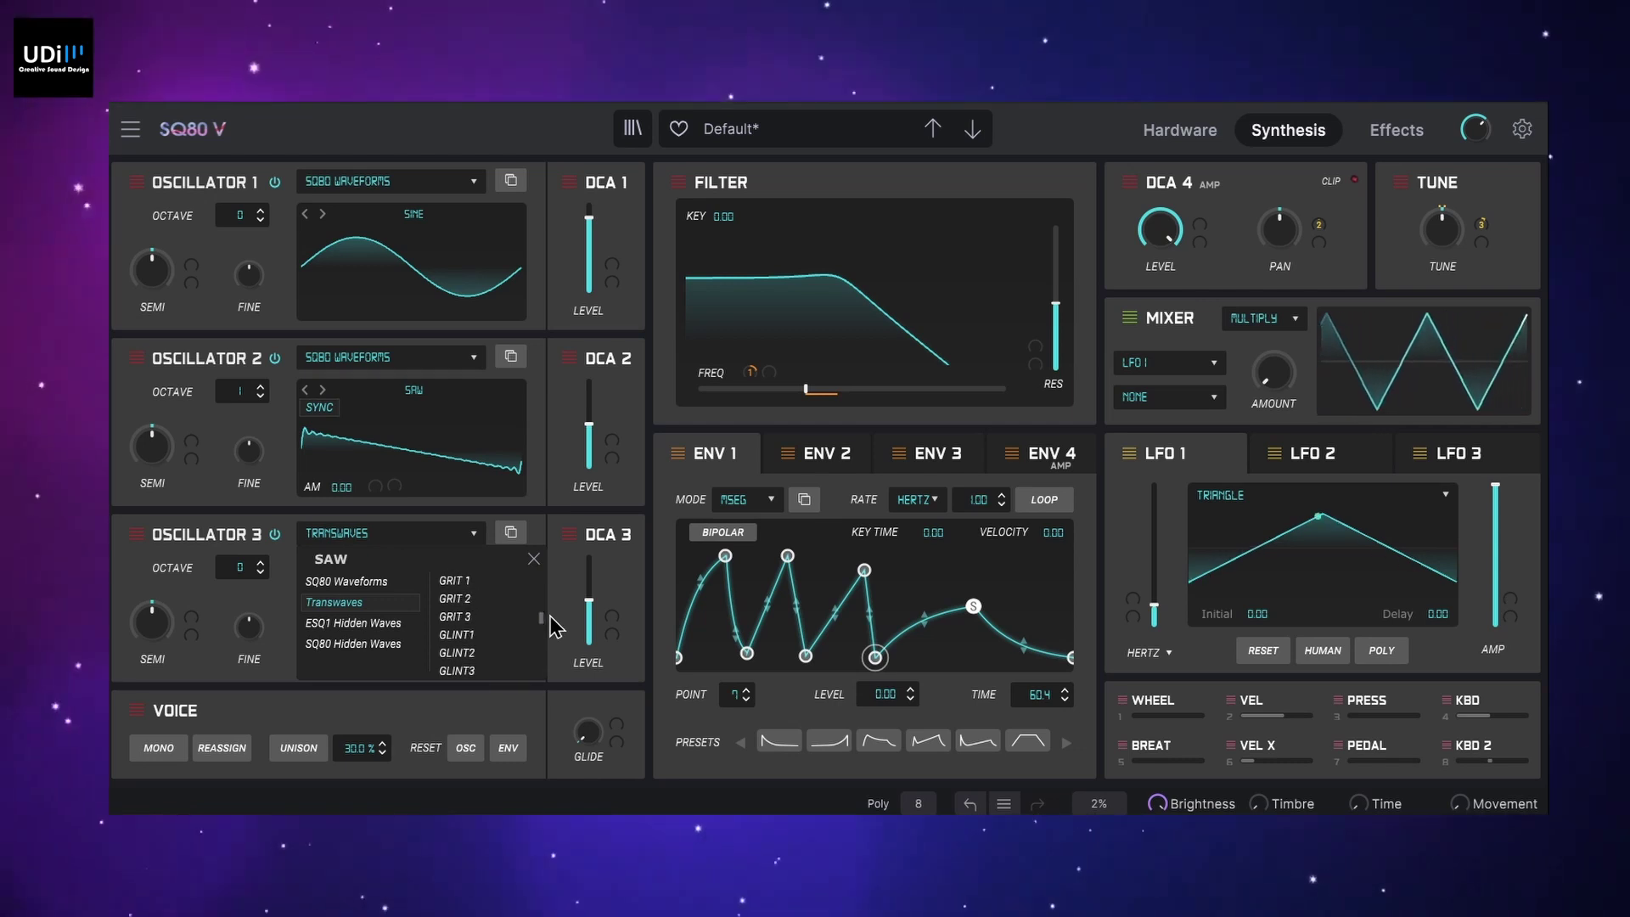
{"action": "scroll", "coordinate": [553, 624], "scroll_direction": "up", "scroll_amount": 1}
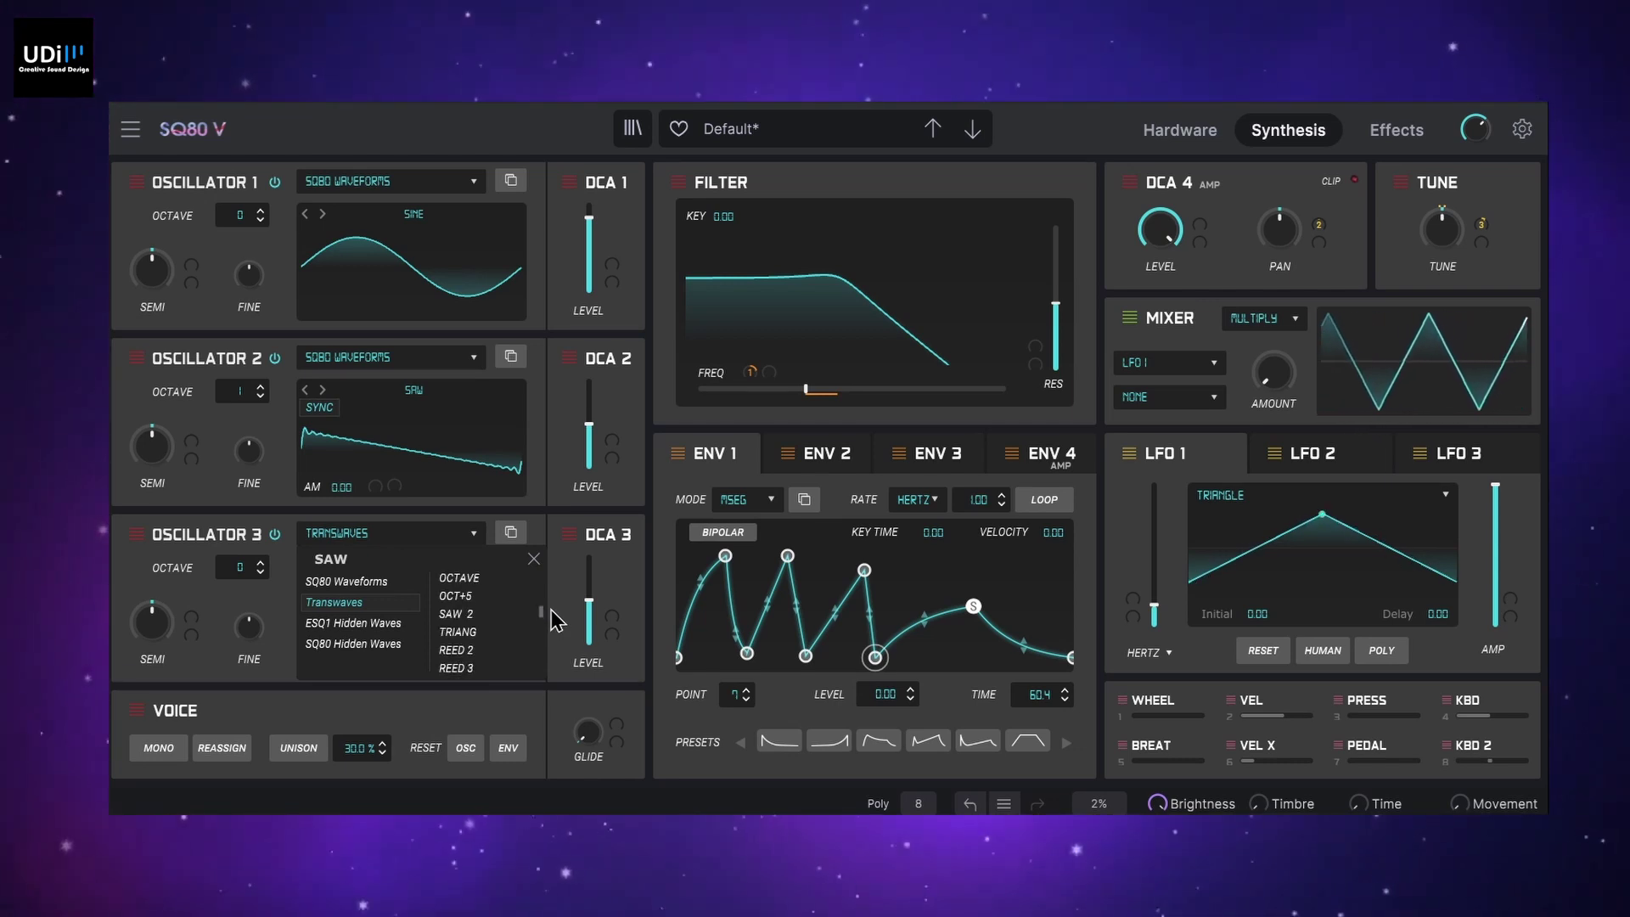
{"action": "scroll", "coordinate": [554, 620], "scroll_direction": "up", "scroll_amount": 2}
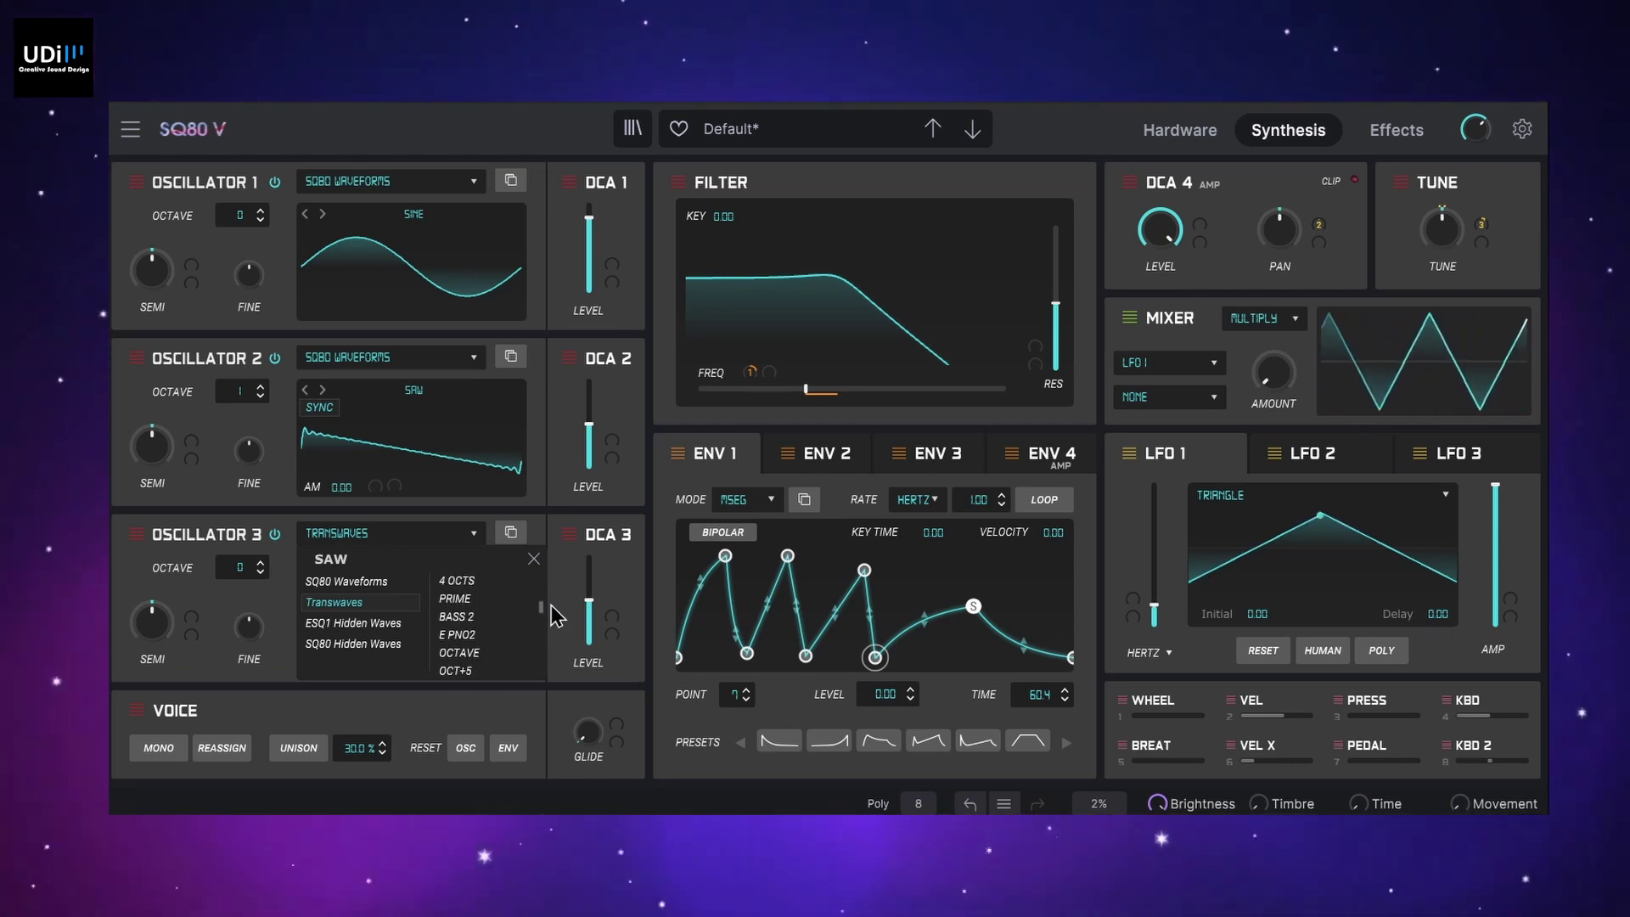
{"action": "left_click", "coordinate": [459, 635]}
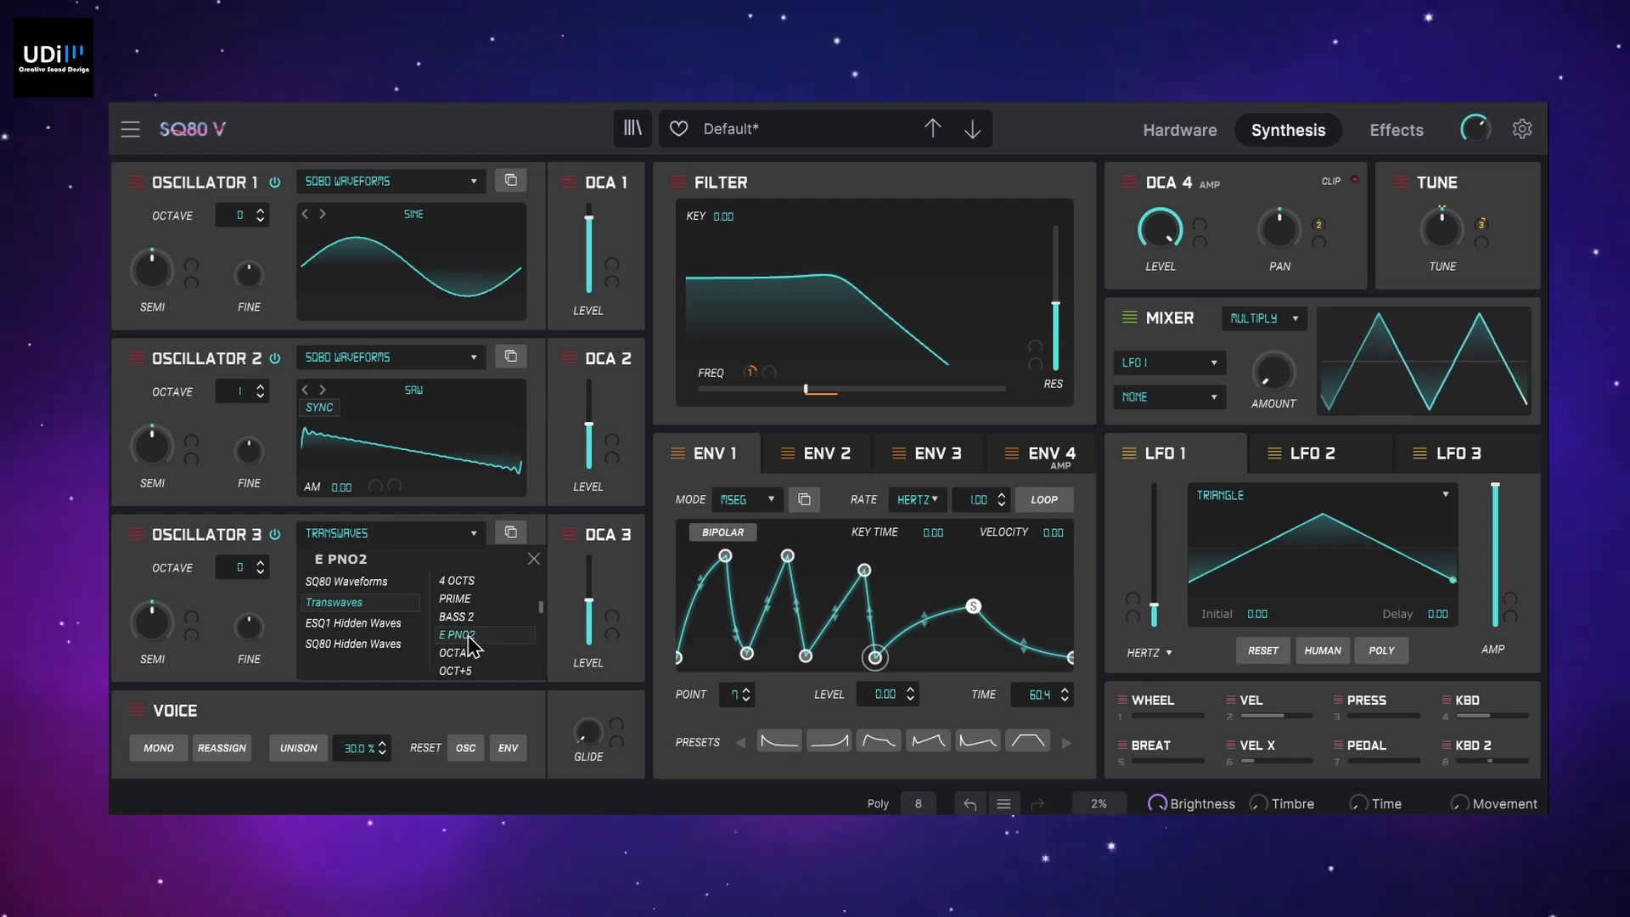
{"action": "left_click", "coordinate": [534, 559]}
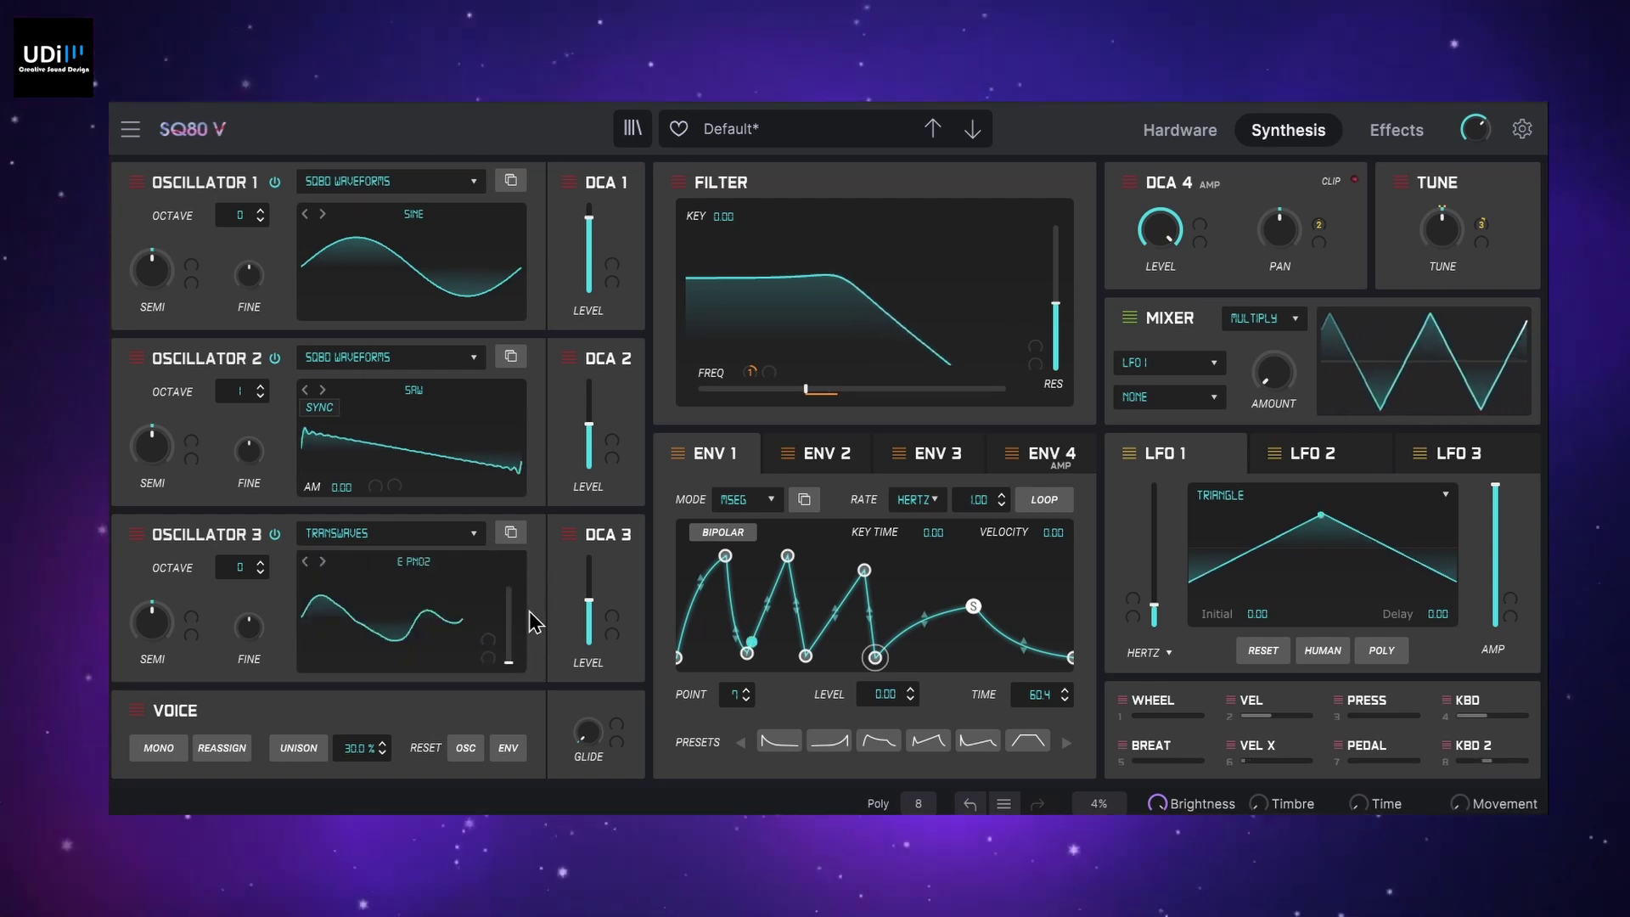
Raise Oscillator 3's transwave position to about two-thirds, increase its DCA 3 level and set its octave to 1
{"action": "left_click_drag", "start_coordinate": [508, 663], "coordinate": [509, 609]}
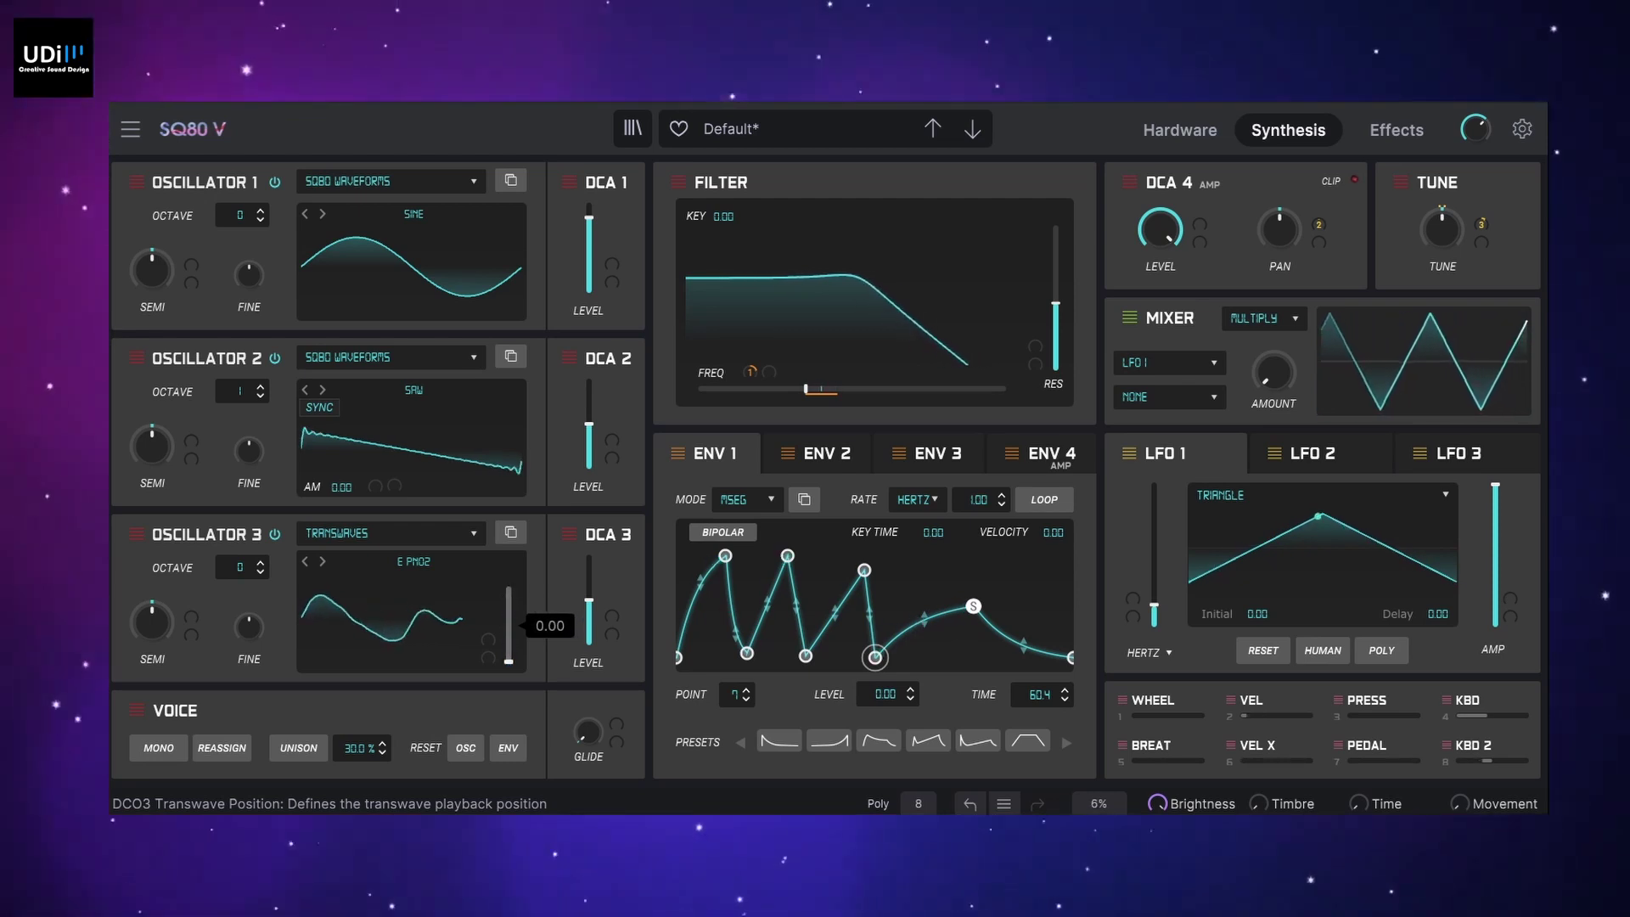
{"action": "left_click_drag", "start_coordinate": [593, 601], "coordinate": [593, 582]}
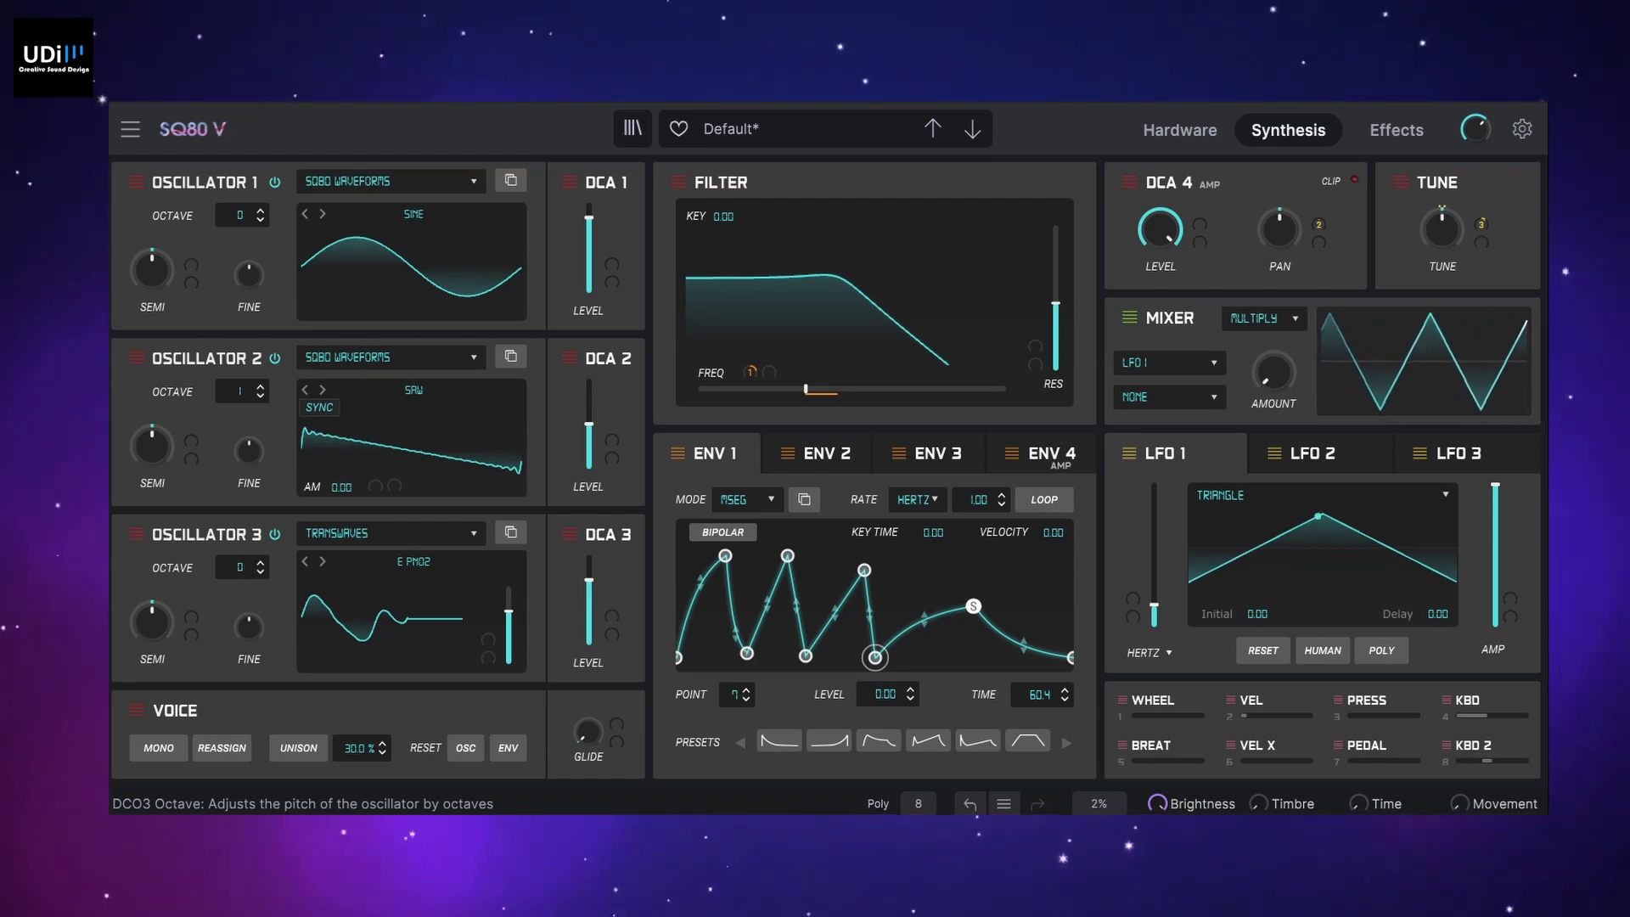
Switch off Oscillators 1 and 2 to isolate Oscillator 3, and fine-tune its transwave position to about 0.616
{"action": "left_click", "coordinate": [274, 184]}
{"action": "left_click", "coordinate": [274, 359]}
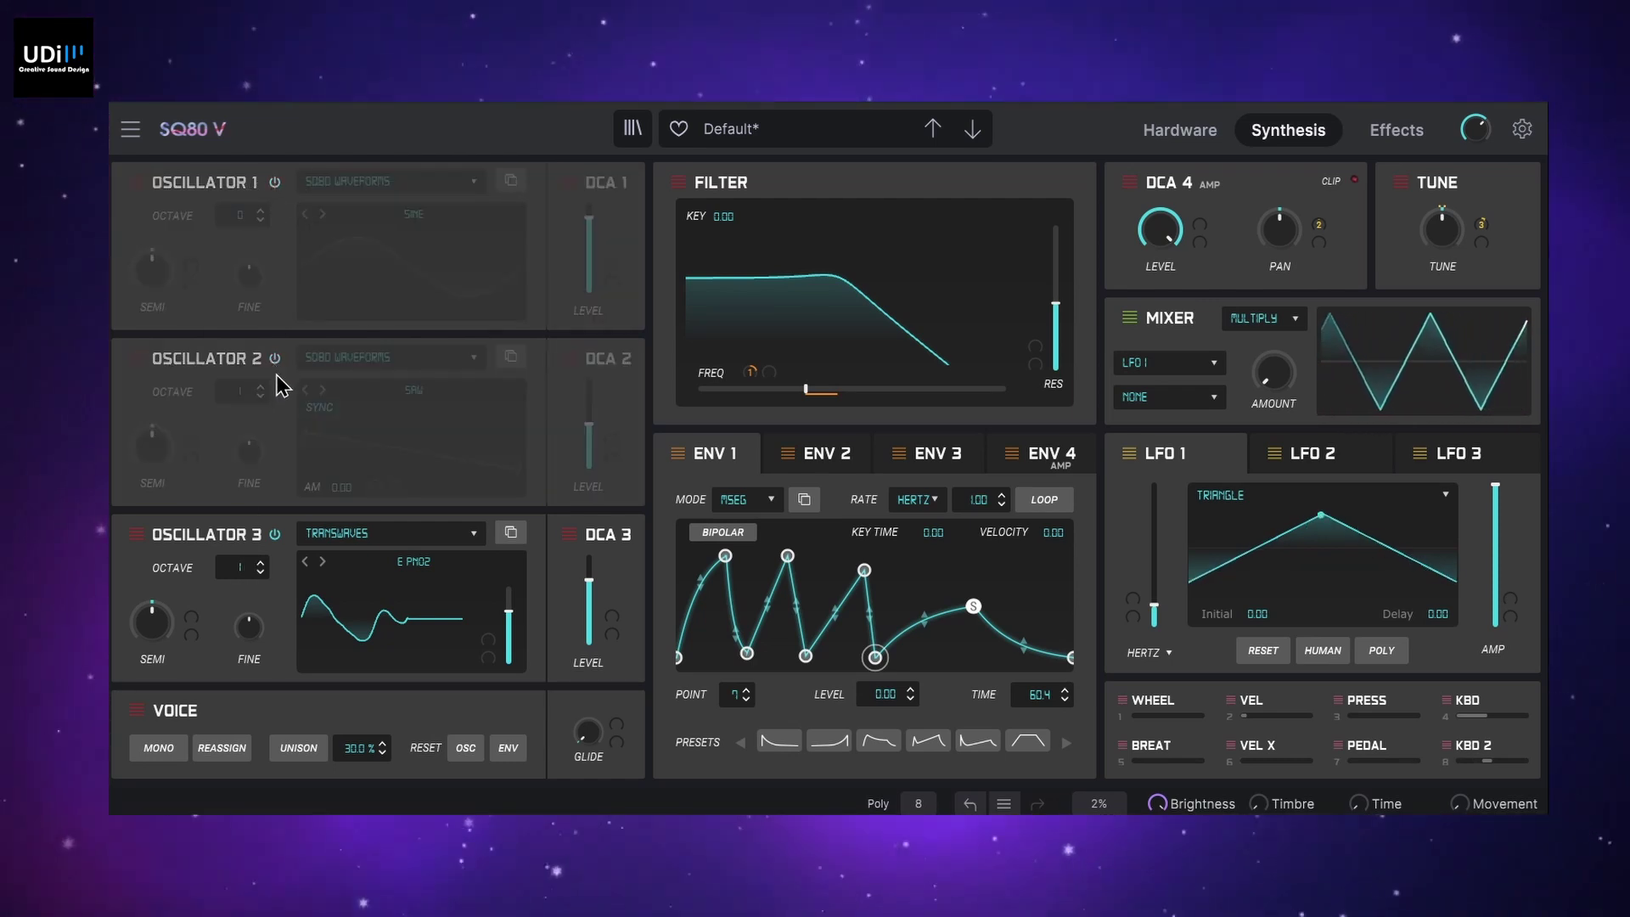
{"action": "left_click_drag", "start_coordinate": [509, 609], "coordinate": [508, 616]}
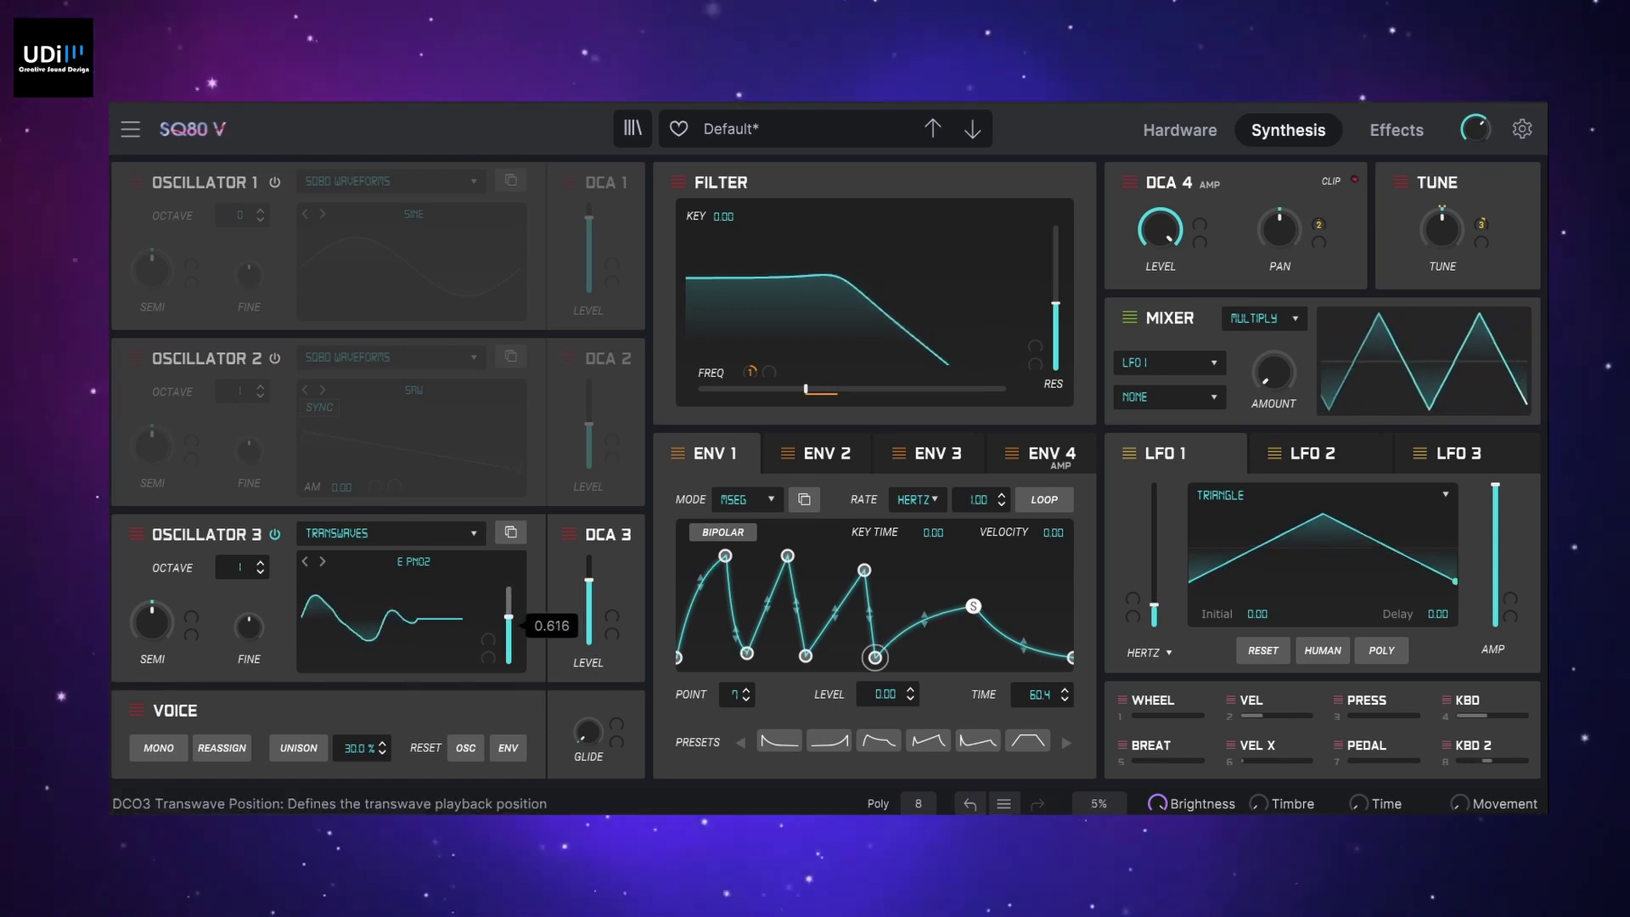
Modulate Oscillator 3's transwave position with a small positive amount of Env 1, and switch Oscillators 1 and 2 back on
{"action": "left_click", "coordinate": [486, 639]}
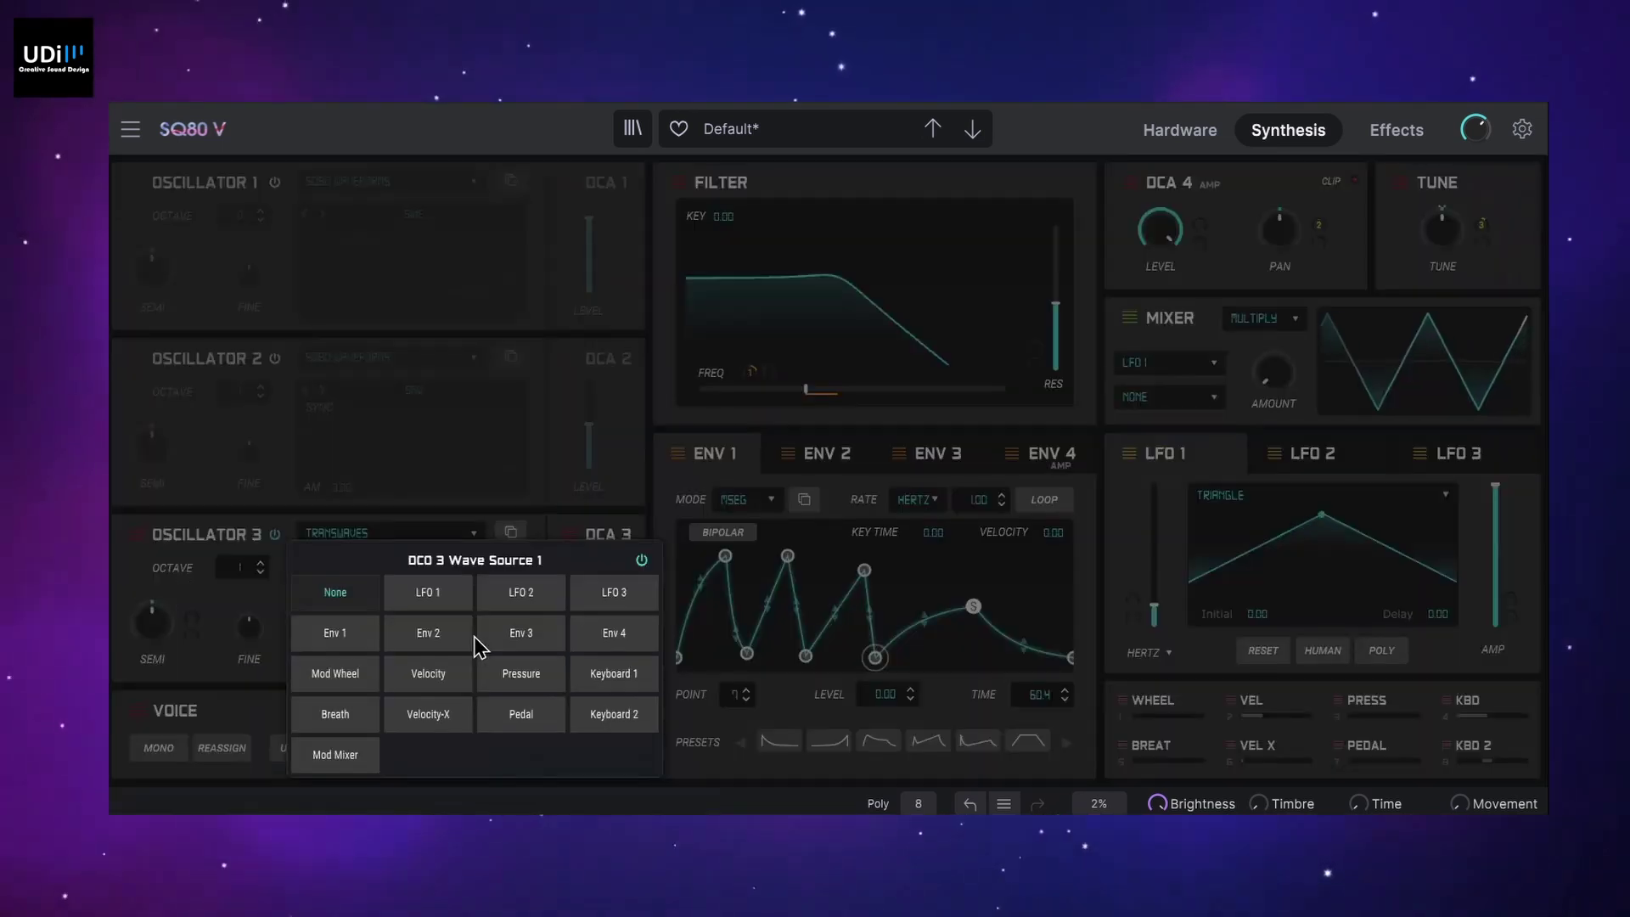
{"action": "left_click", "coordinate": [353, 628]}
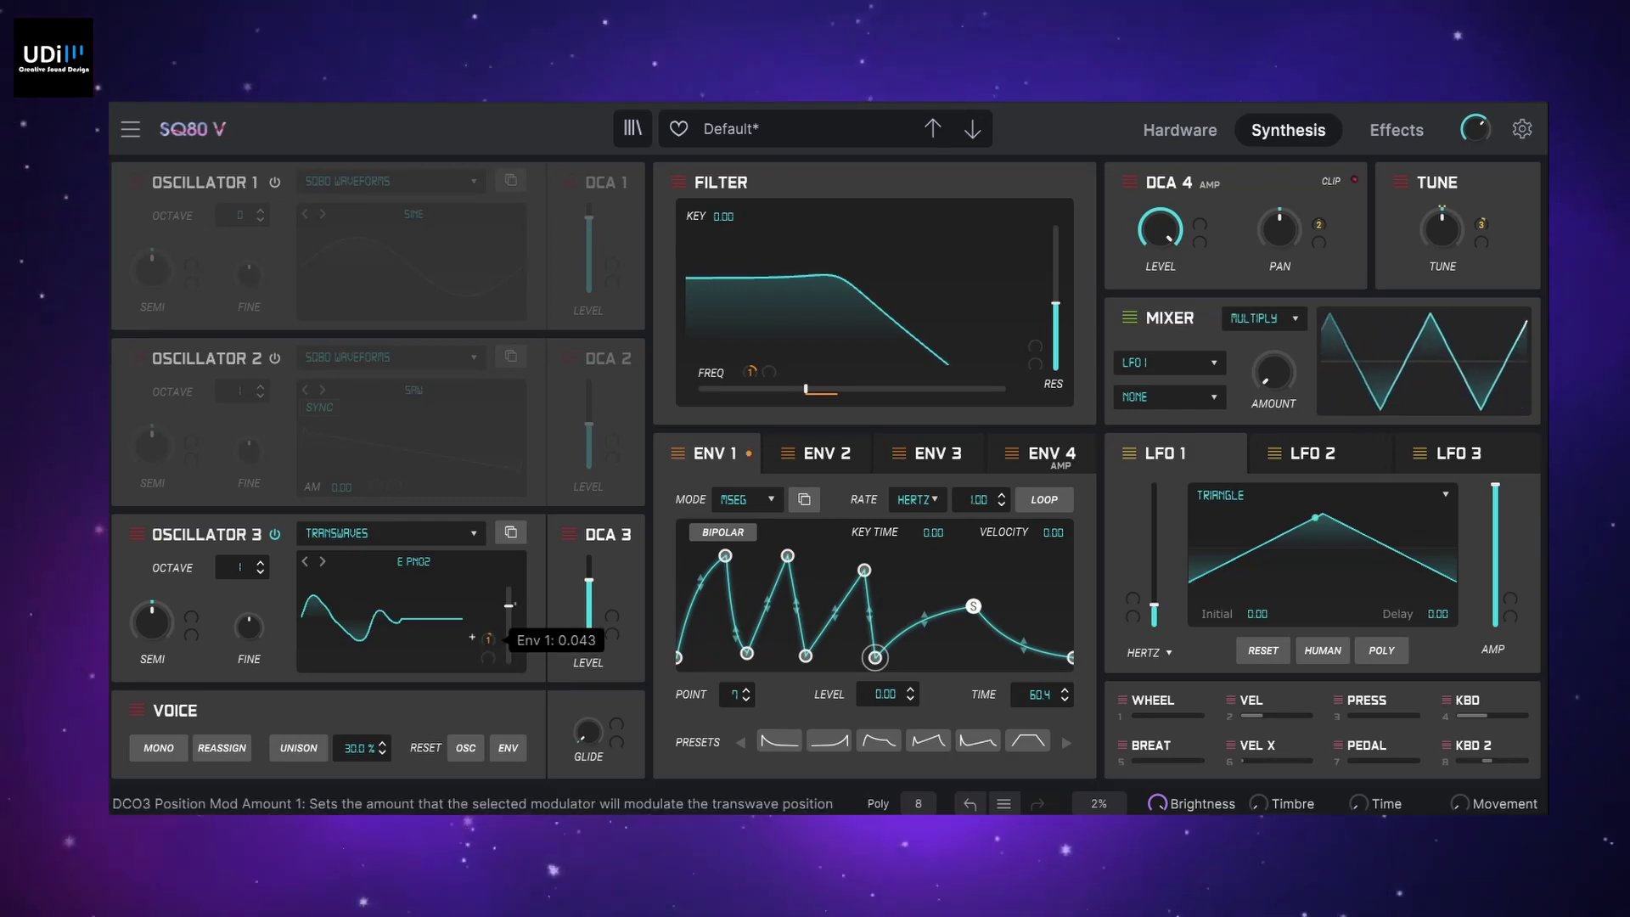
{"action": "left_click_drag", "start_coordinate": [489, 638], "coordinate": [489, 627]}
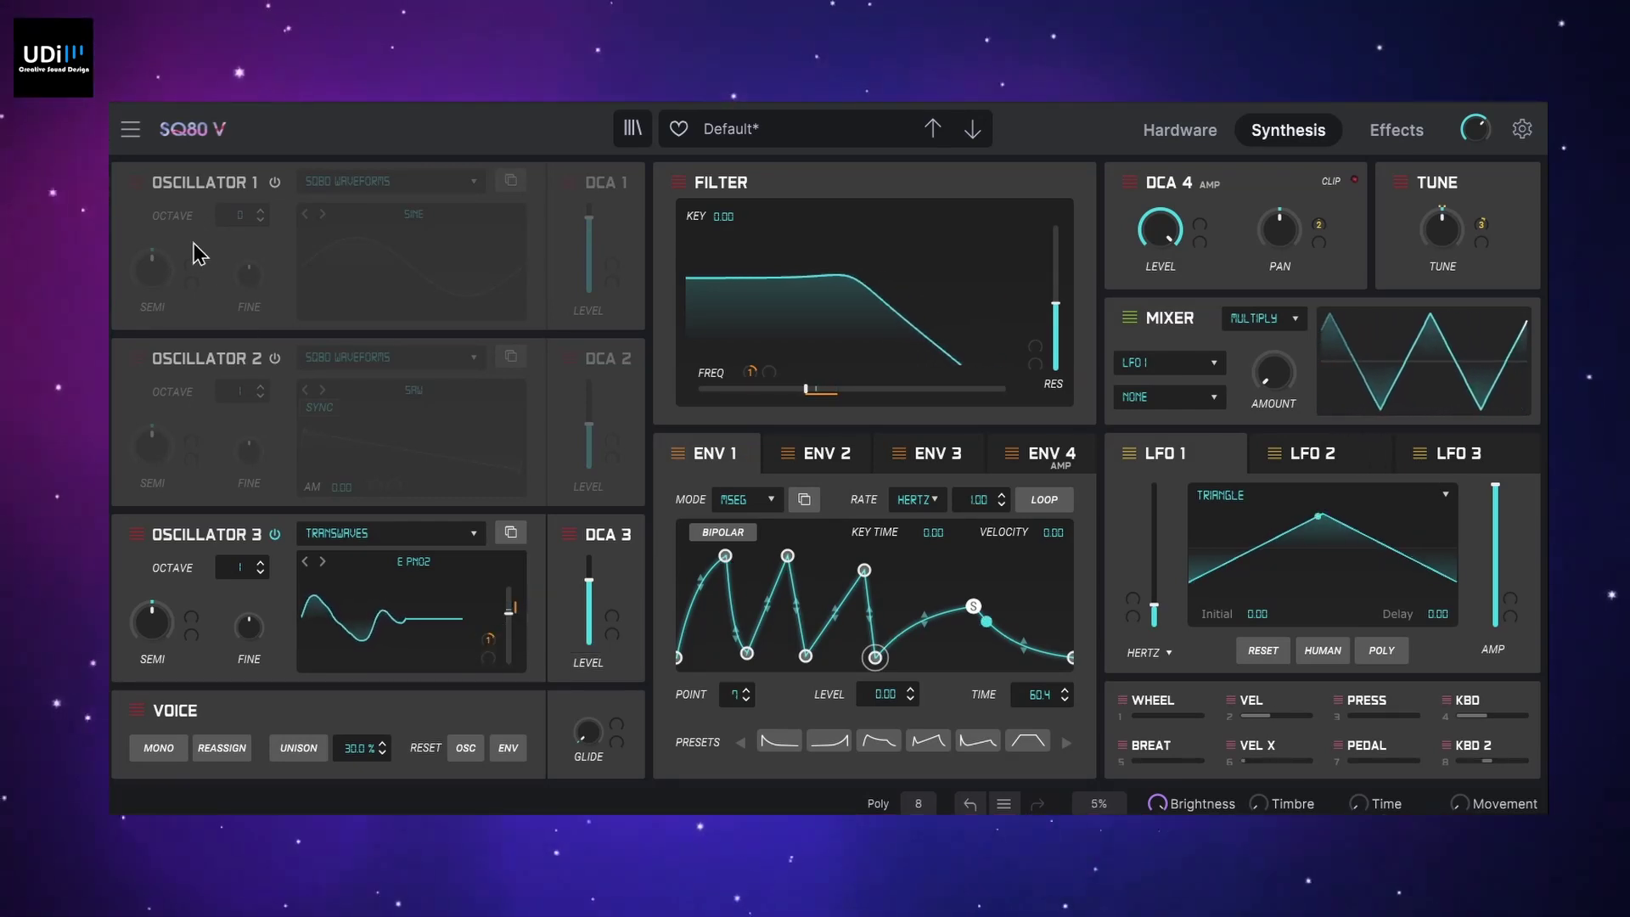
{"action": "left_click", "coordinate": [275, 183]}
{"action": "left_click", "coordinate": [274, 357]}
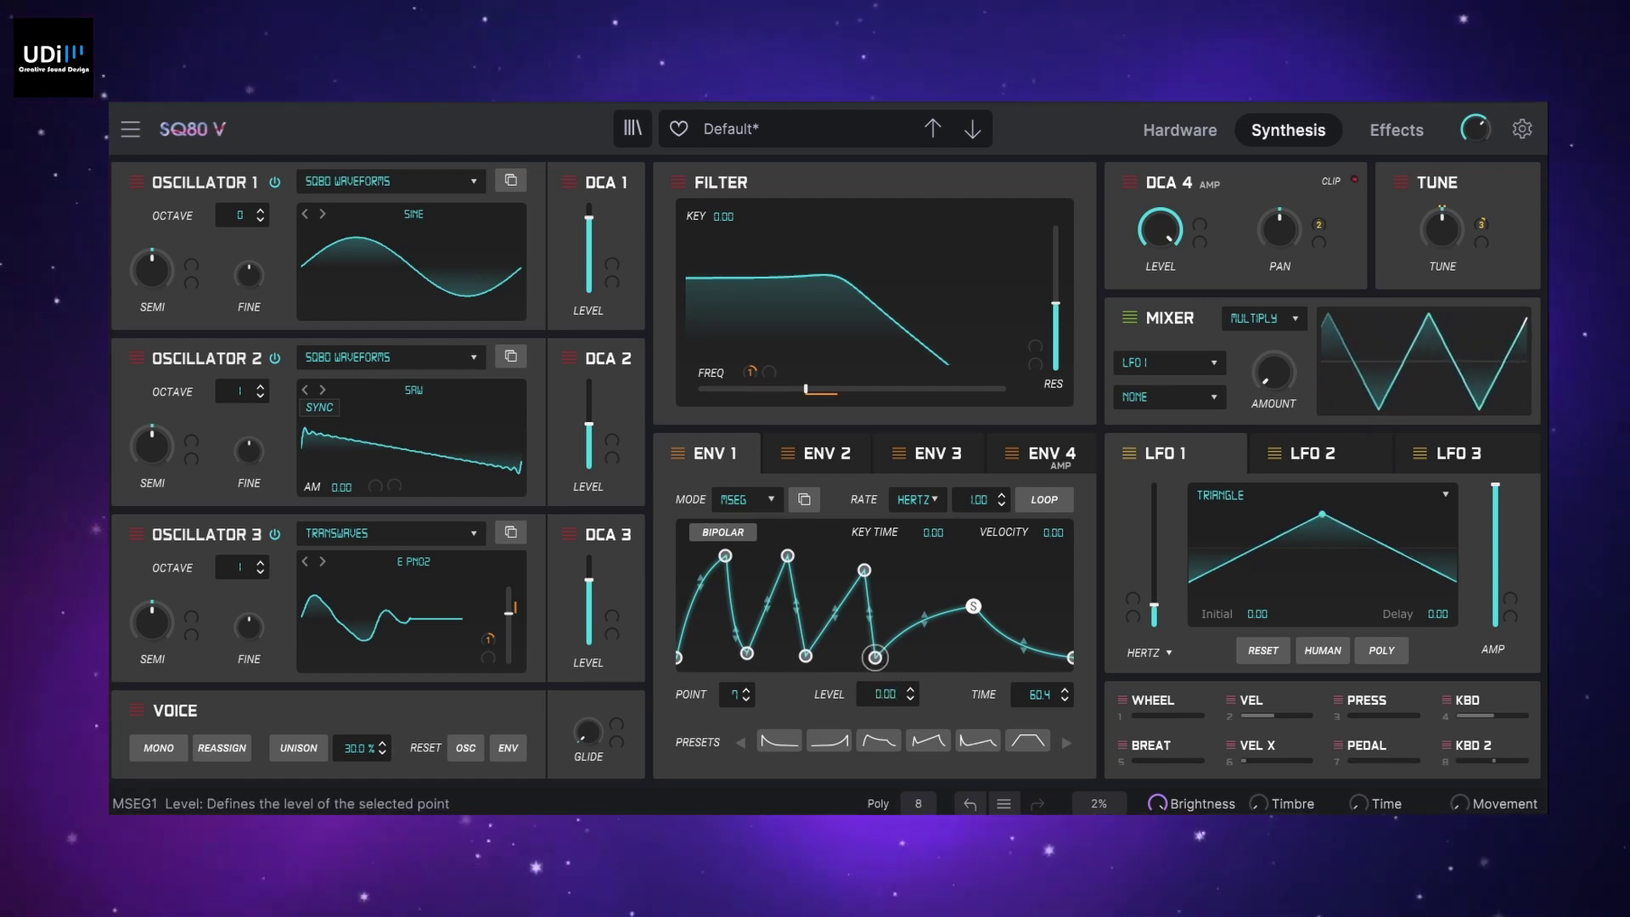
Raise the Envelope 1 valleys, setting point 7 to level 0.248 and moving sustain point 8 to level 0.717, time 78.6
{"action": "left_click_drag", "start_coordinate": [886, 693], "coordinate": [885, 688]}
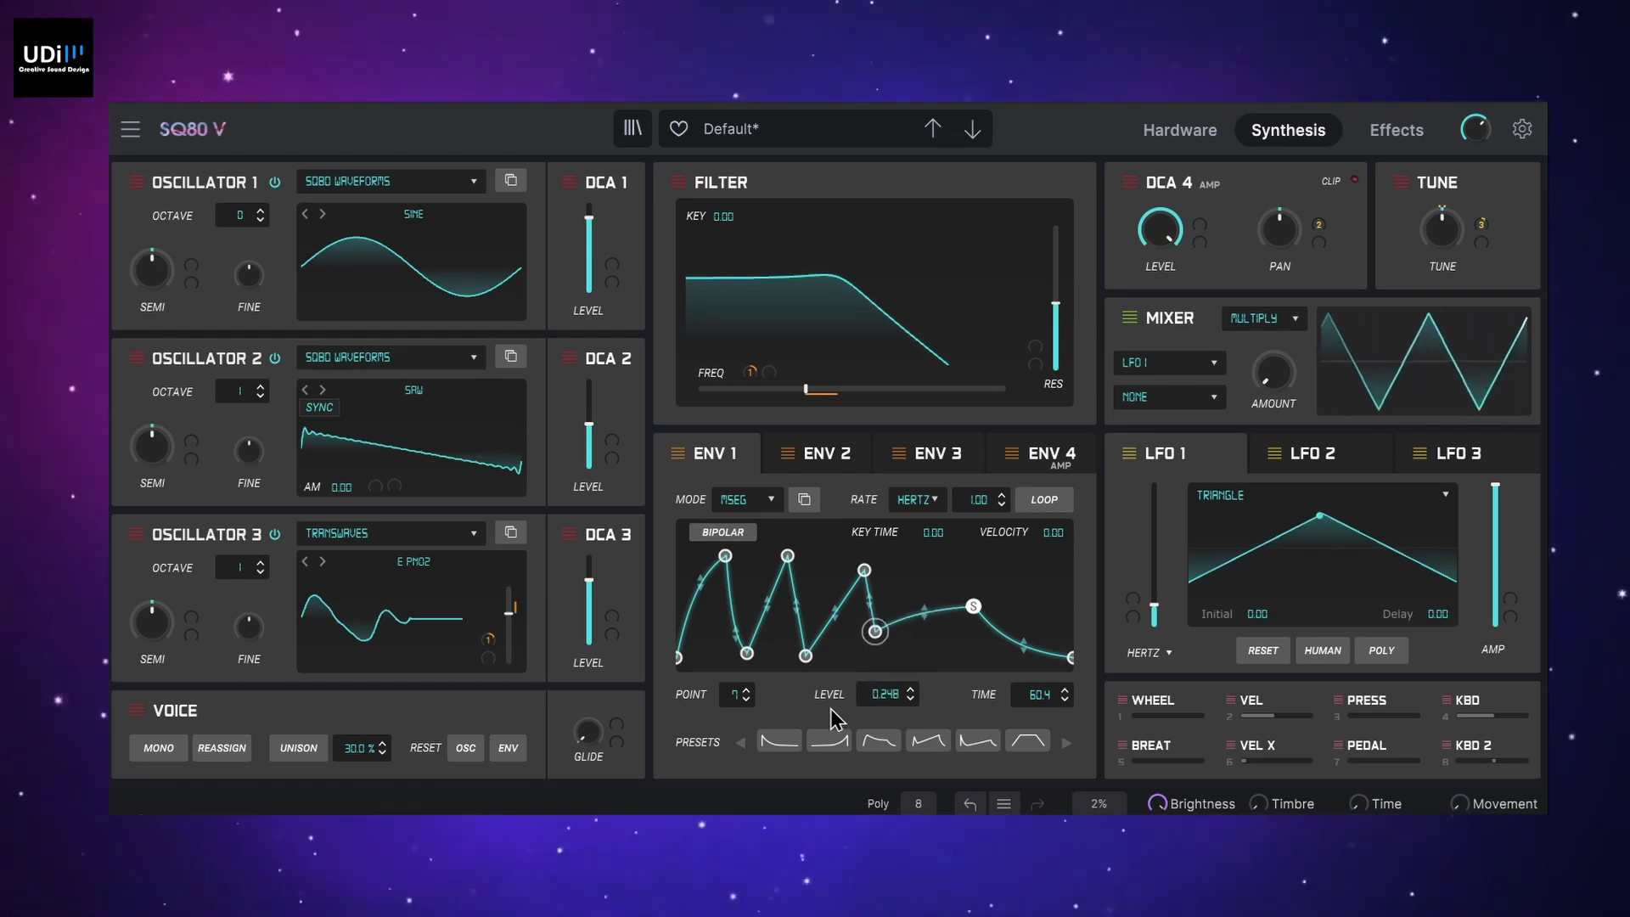
{"action": "left_click", "coordinate": [805, 667]}
{"action": "left_click_drag", "start_coordinate": [808, 648], "coordinate": [747, 634]}
{"action": "left_click_drag", "start_coordinate": [974, 606], "coordinate": [937, 584]}
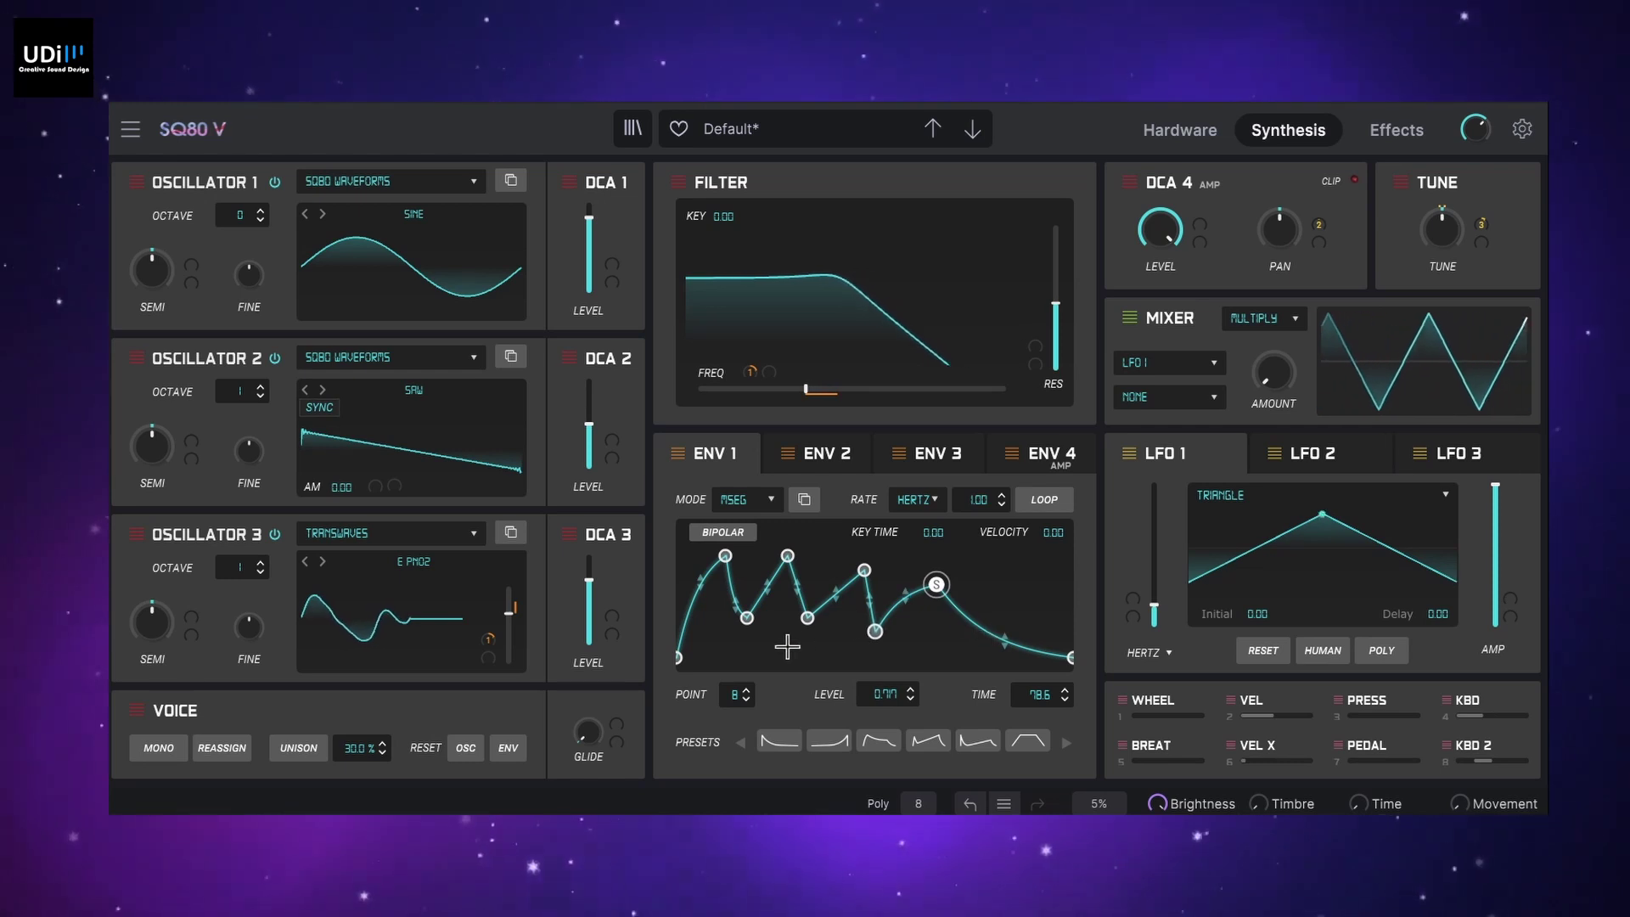
Move point 3 of the Envelope 1 curve to level 0.522 and time 23.4
{"action": "left_click", "coordinate": [747, 617]}
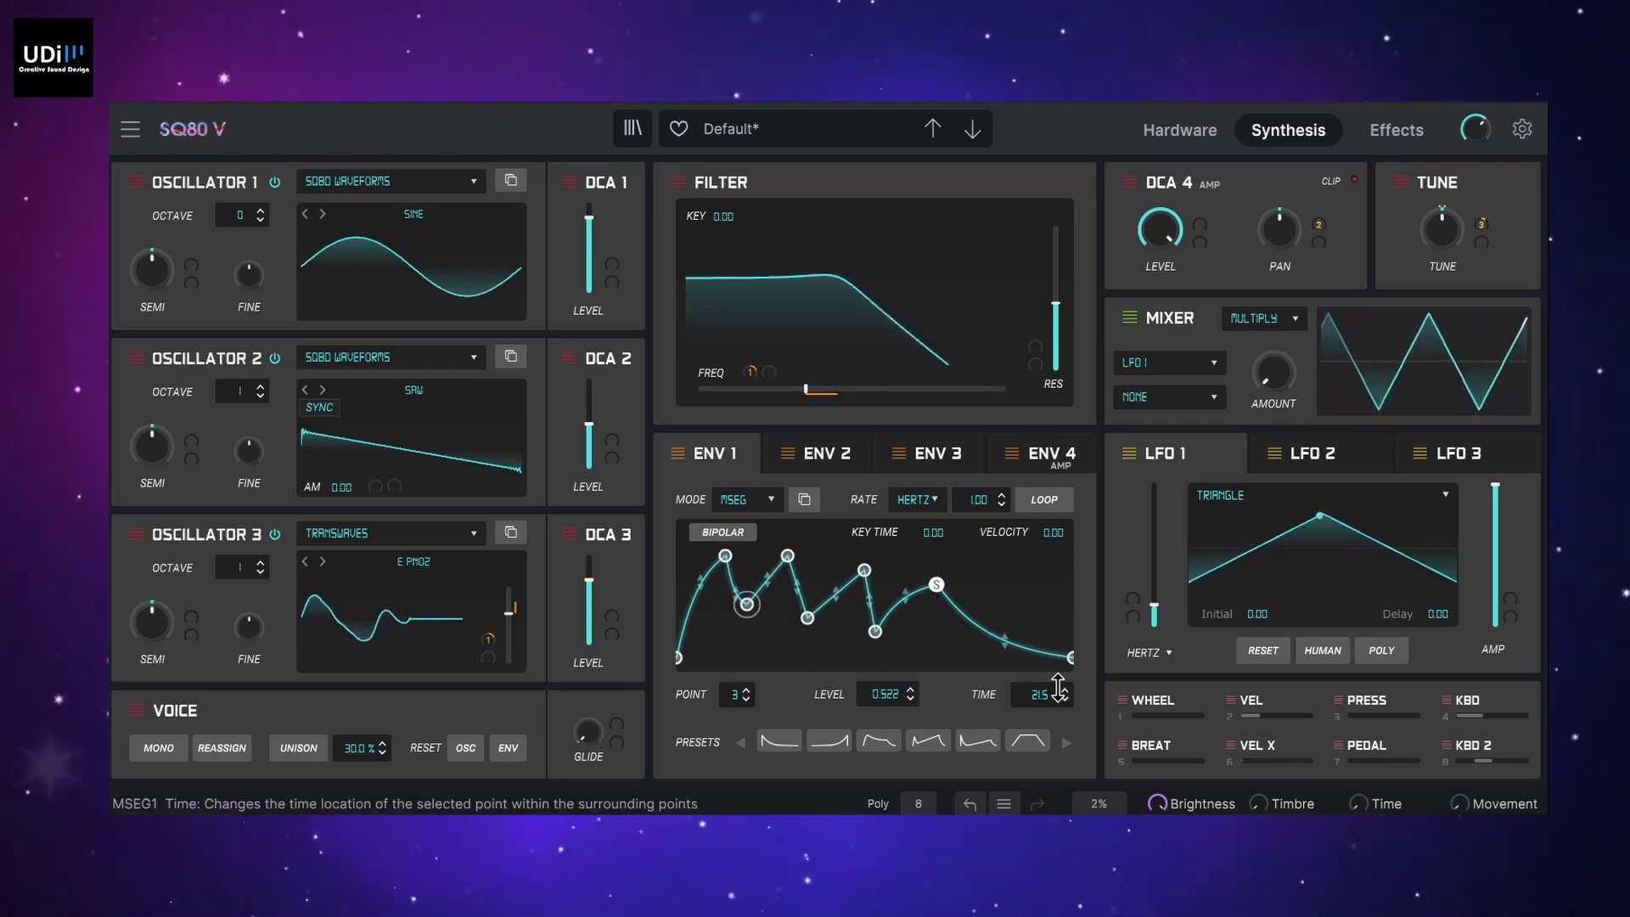
{"action": "scroll", "coordinate": [1038, 695], "scroll_direction": "down", "scroll_amount": 6}
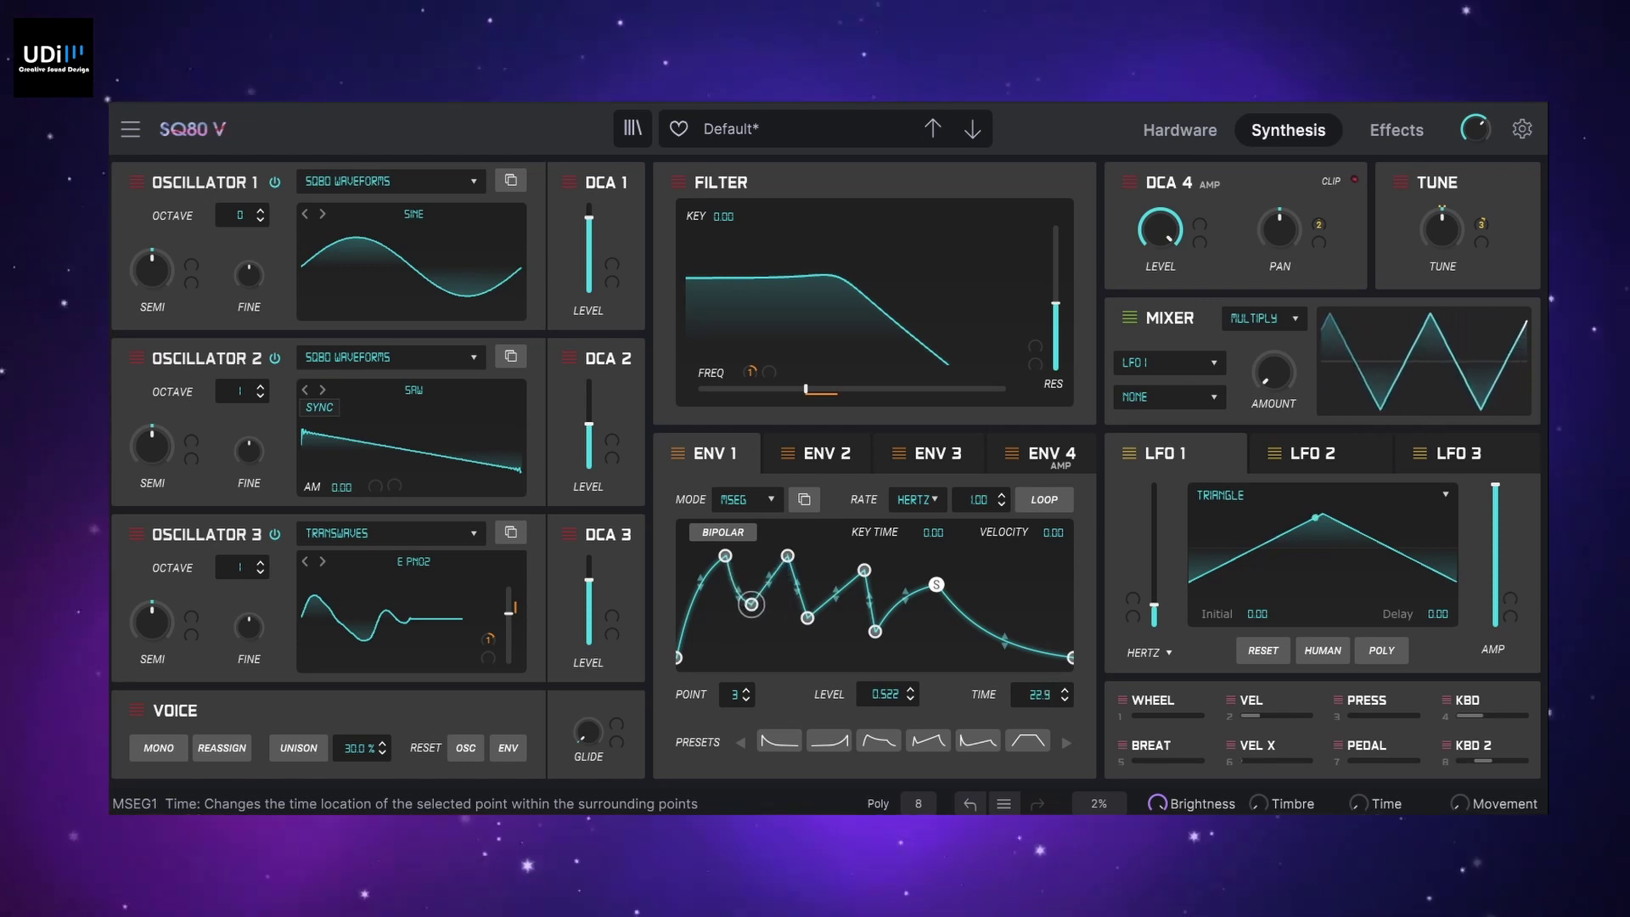
{"action": "scroll", "coordinate": [1038, 695], "scroll_direction": "up", "scroll_amount": 3}
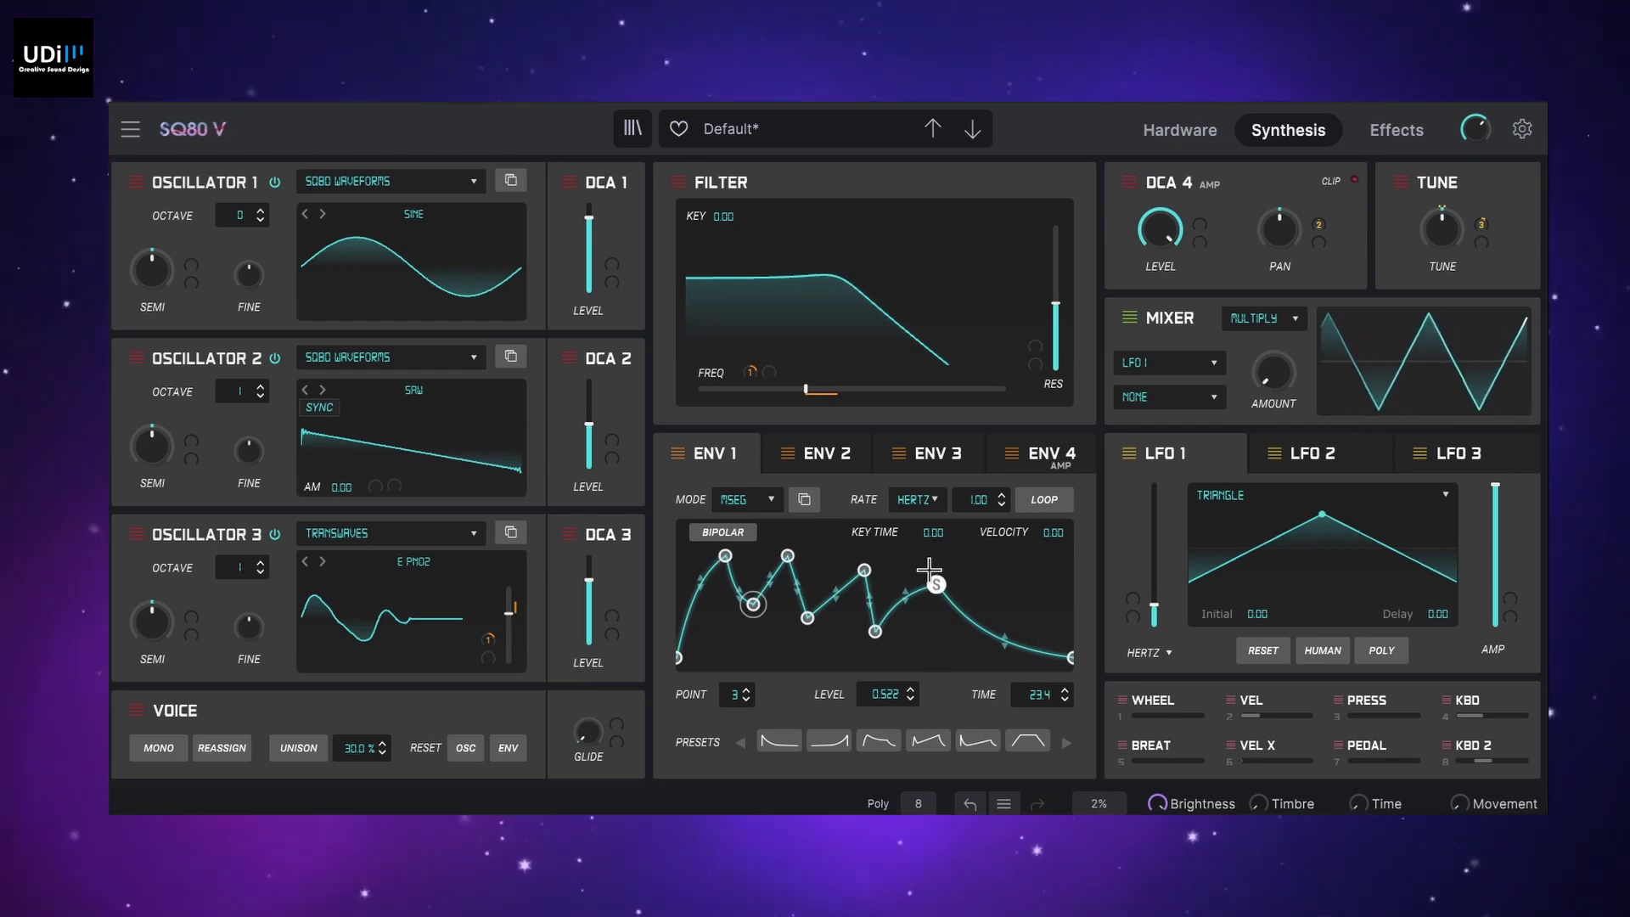
Switch the Envelope 1 rate type to Sync at 1/2, and raise the filter cutoff to about 11233 Hz
{"action": "left_click", "coordinate": [922, 506]}
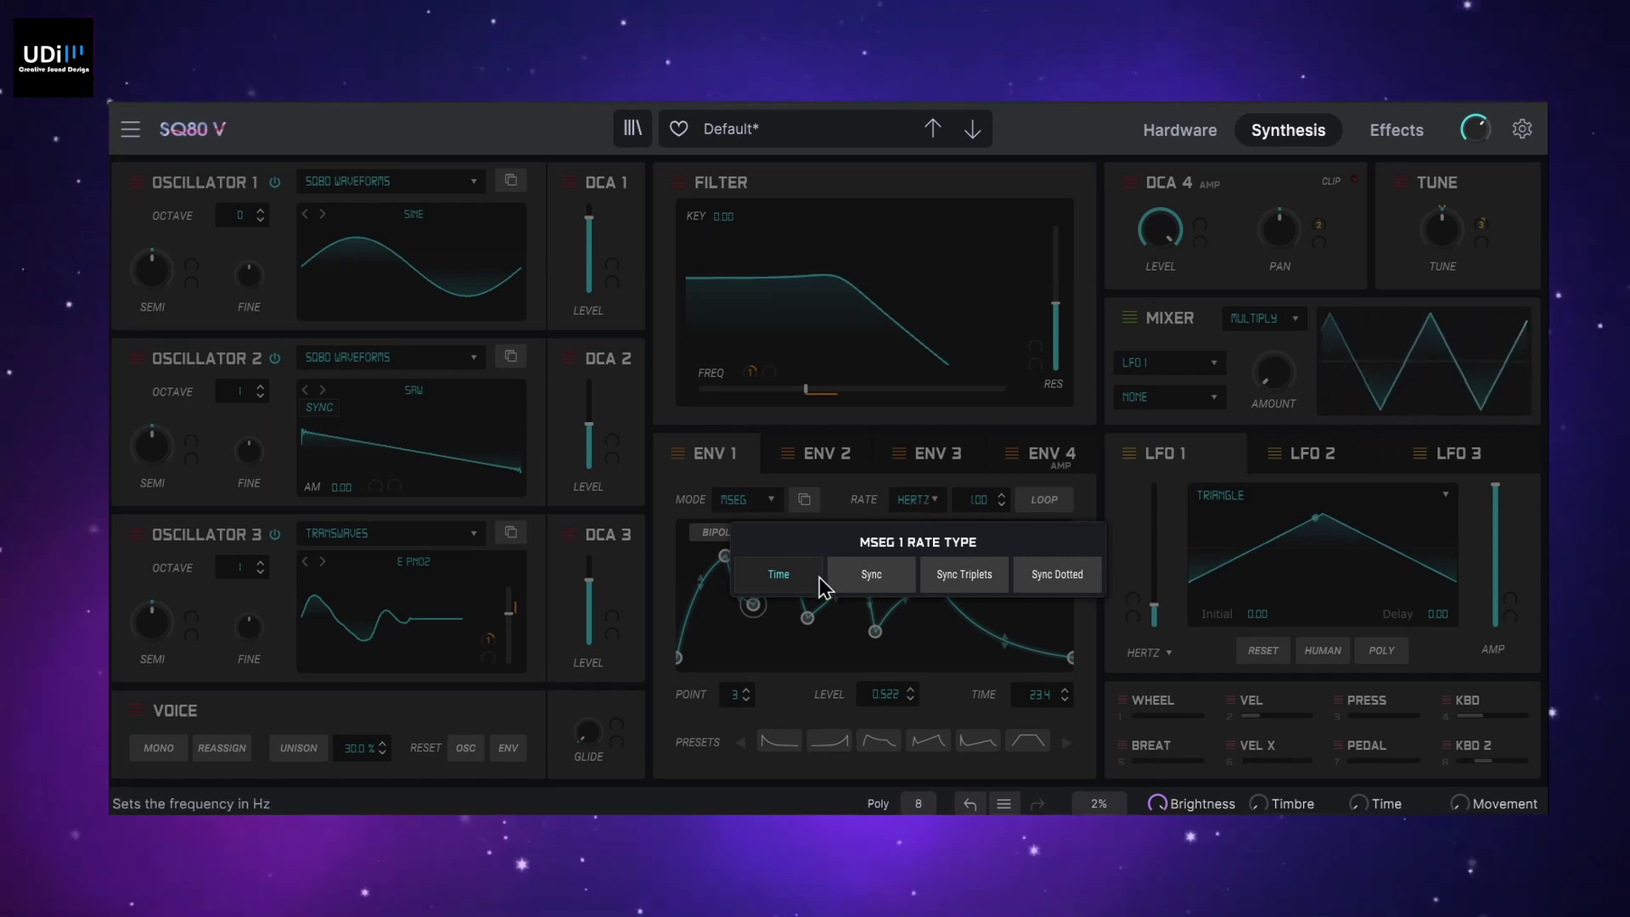
{"action": "left_click", "coordinate": [871, 578]}
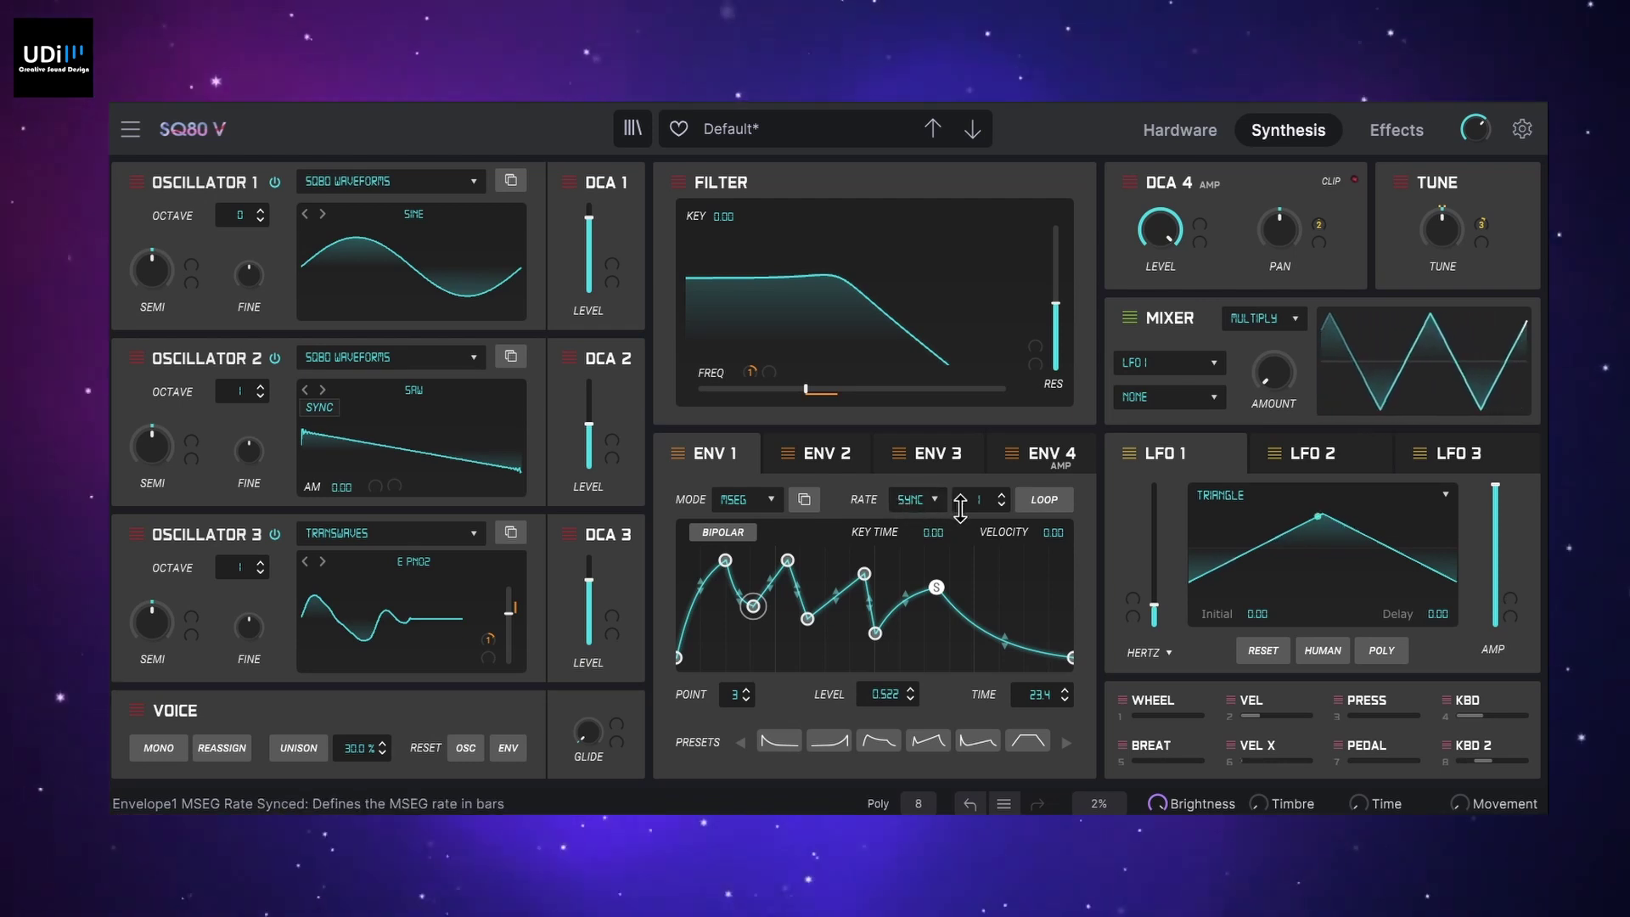
{"action": "scroll", "coordinate": [995, 503], "scroll_direction": "down", "scroll_amount": 2}
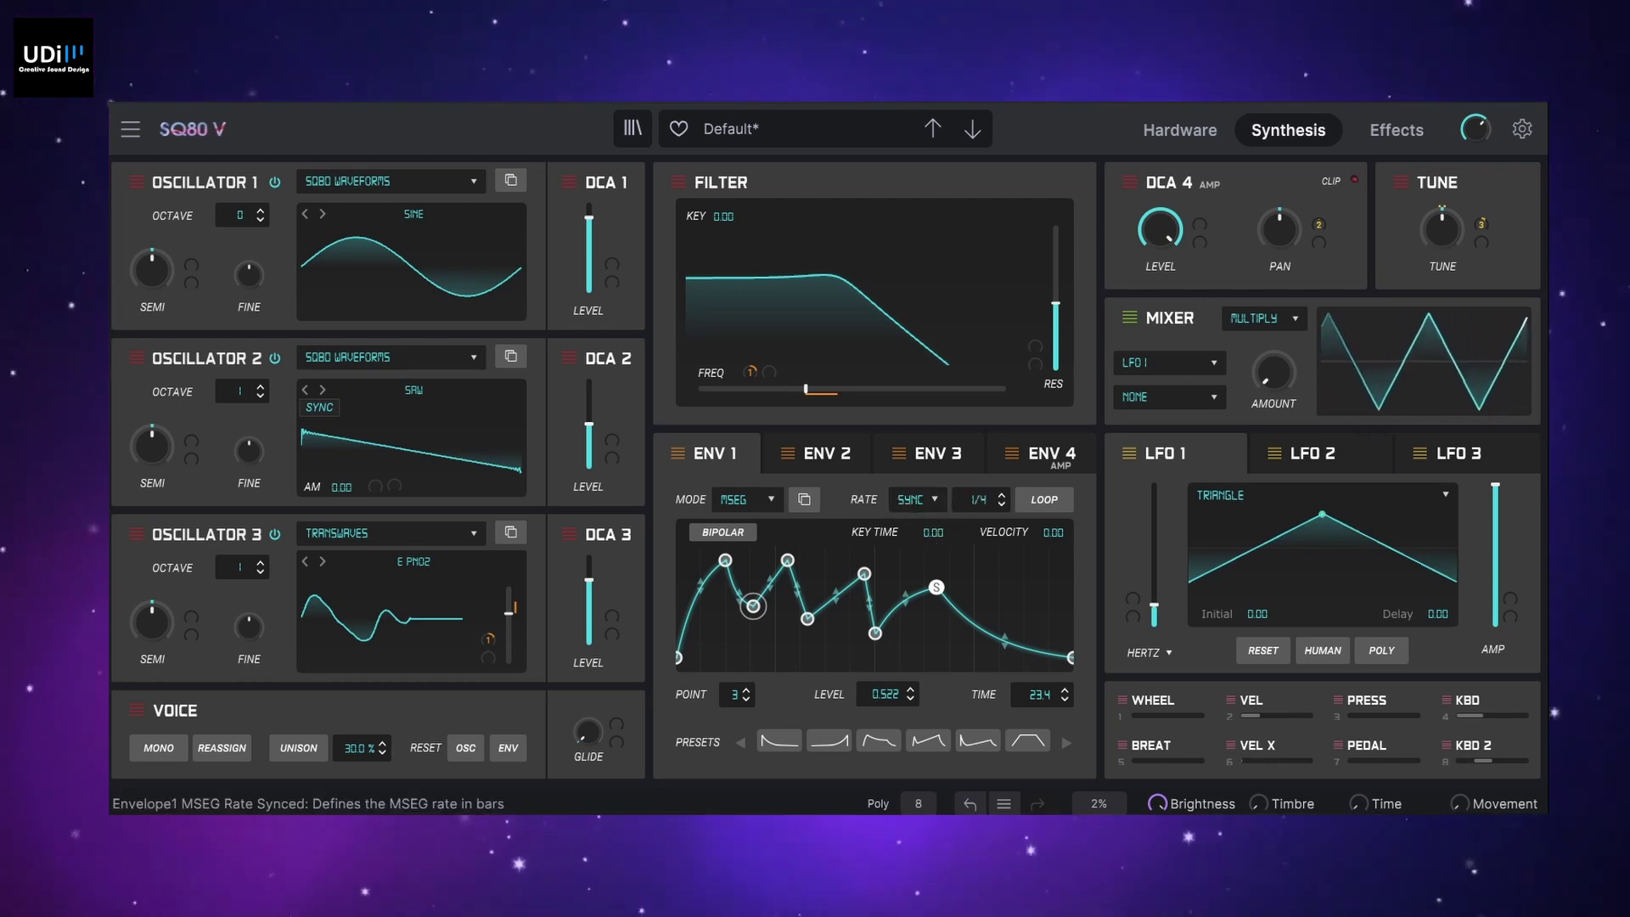
{"action": "scroll", "coordinate": [995, 503], "scroll_direction": "up", "scroll_amount": 2}
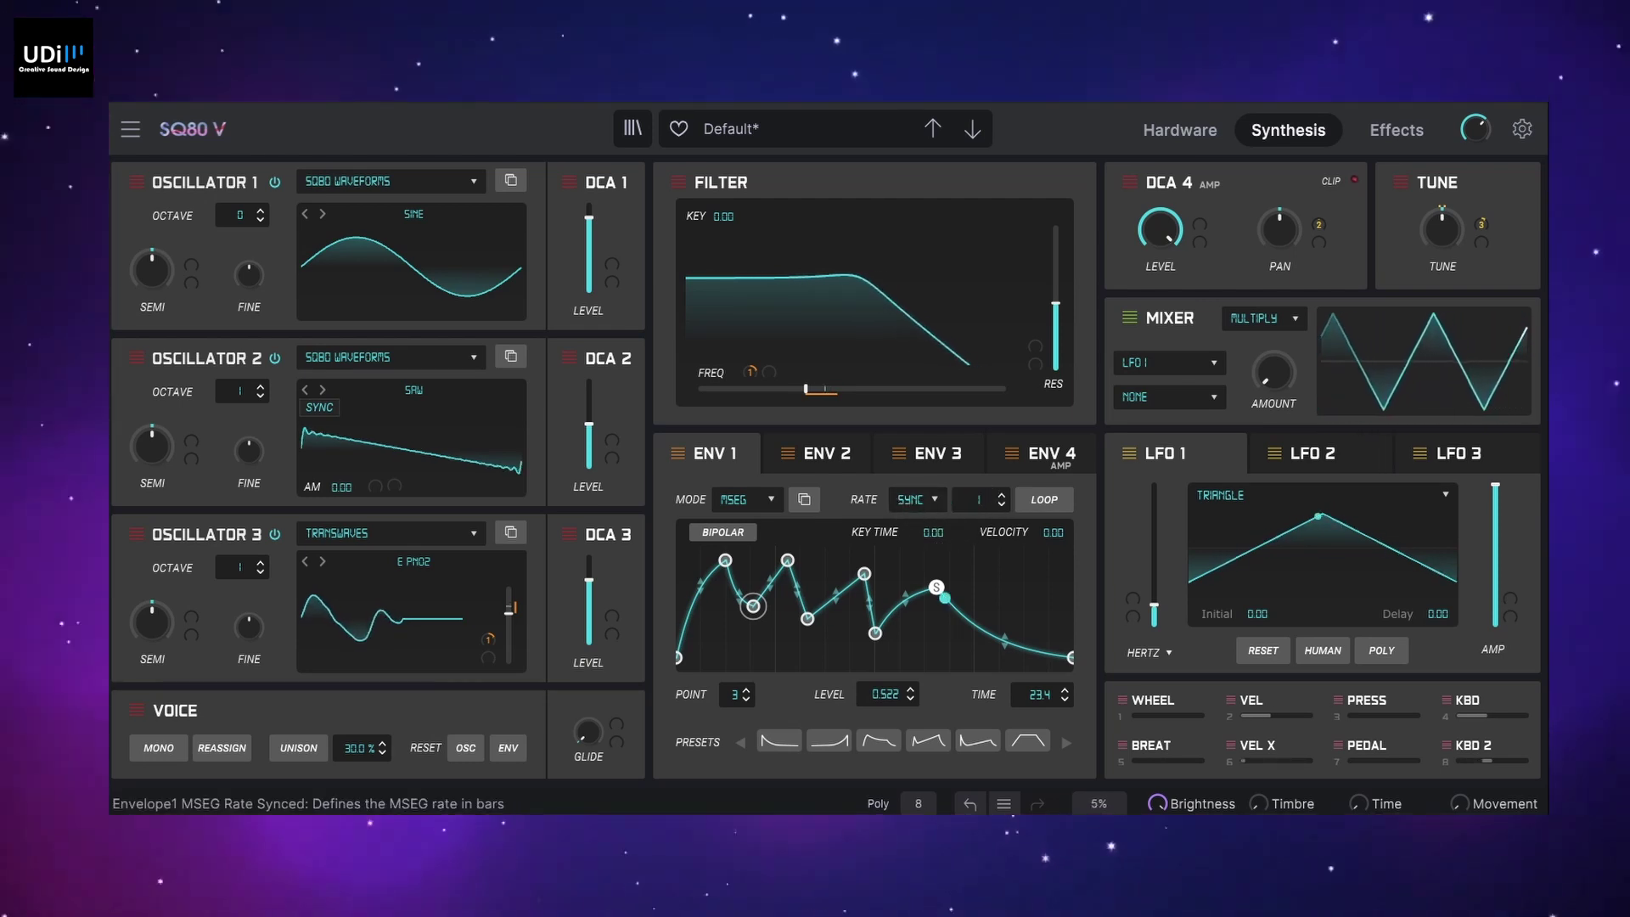
{"action": "scroll", "coordinate": [979, 500], "scroll_direction": "down", "scroll_amount": 1}
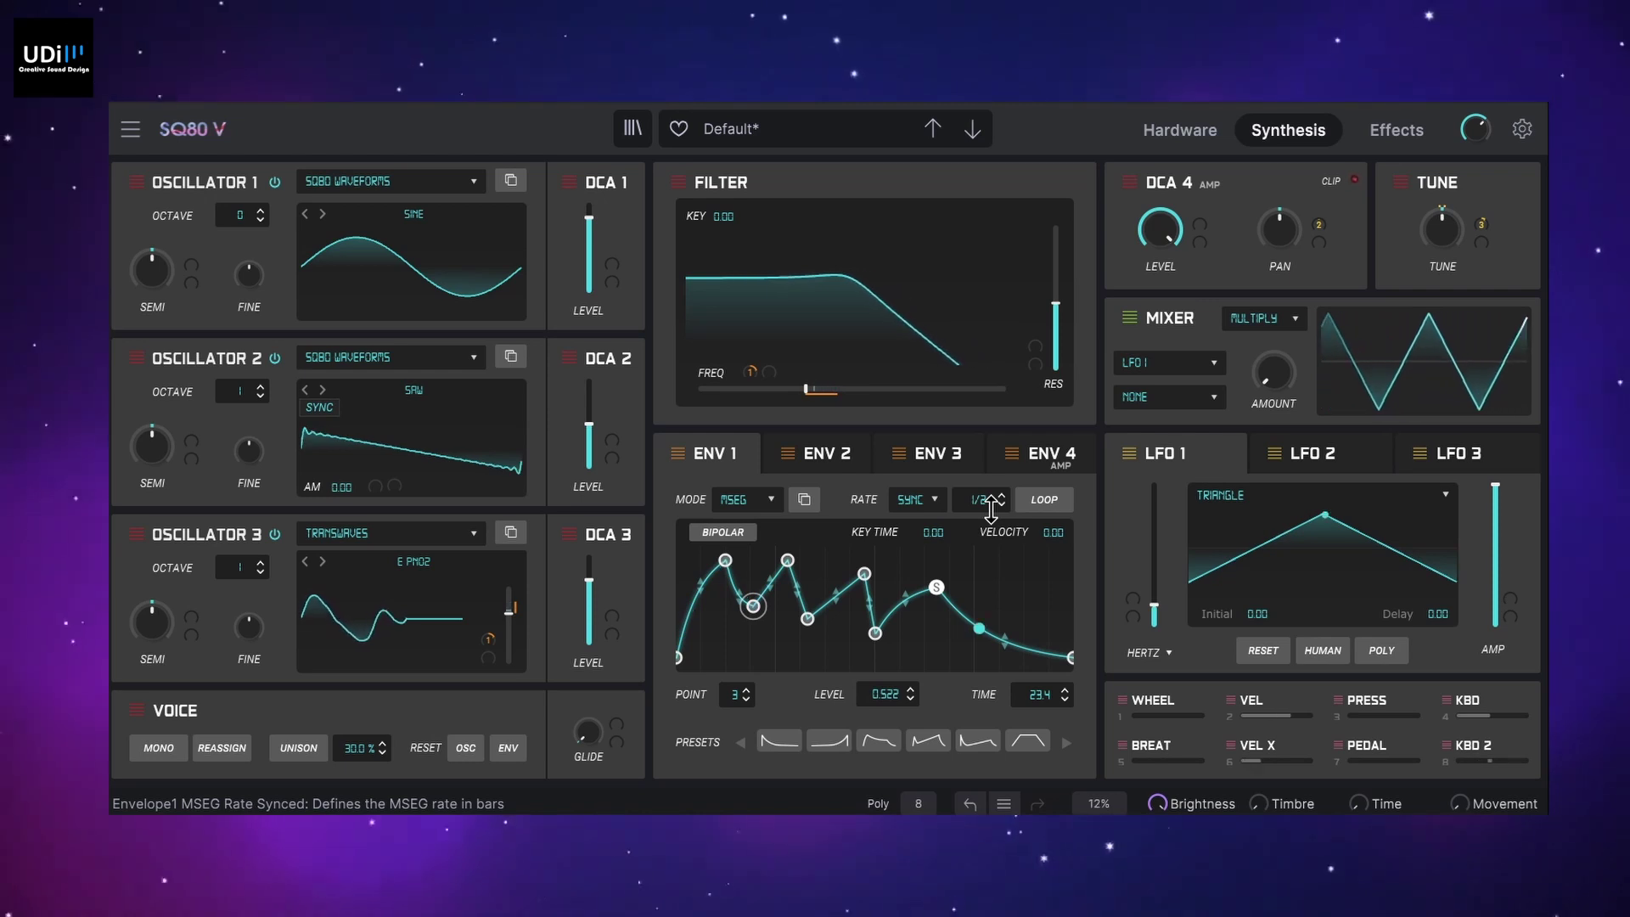
{"action": "left_click_drag", "start_coordinate": [814, 394], "coordinate": [929, 391]}
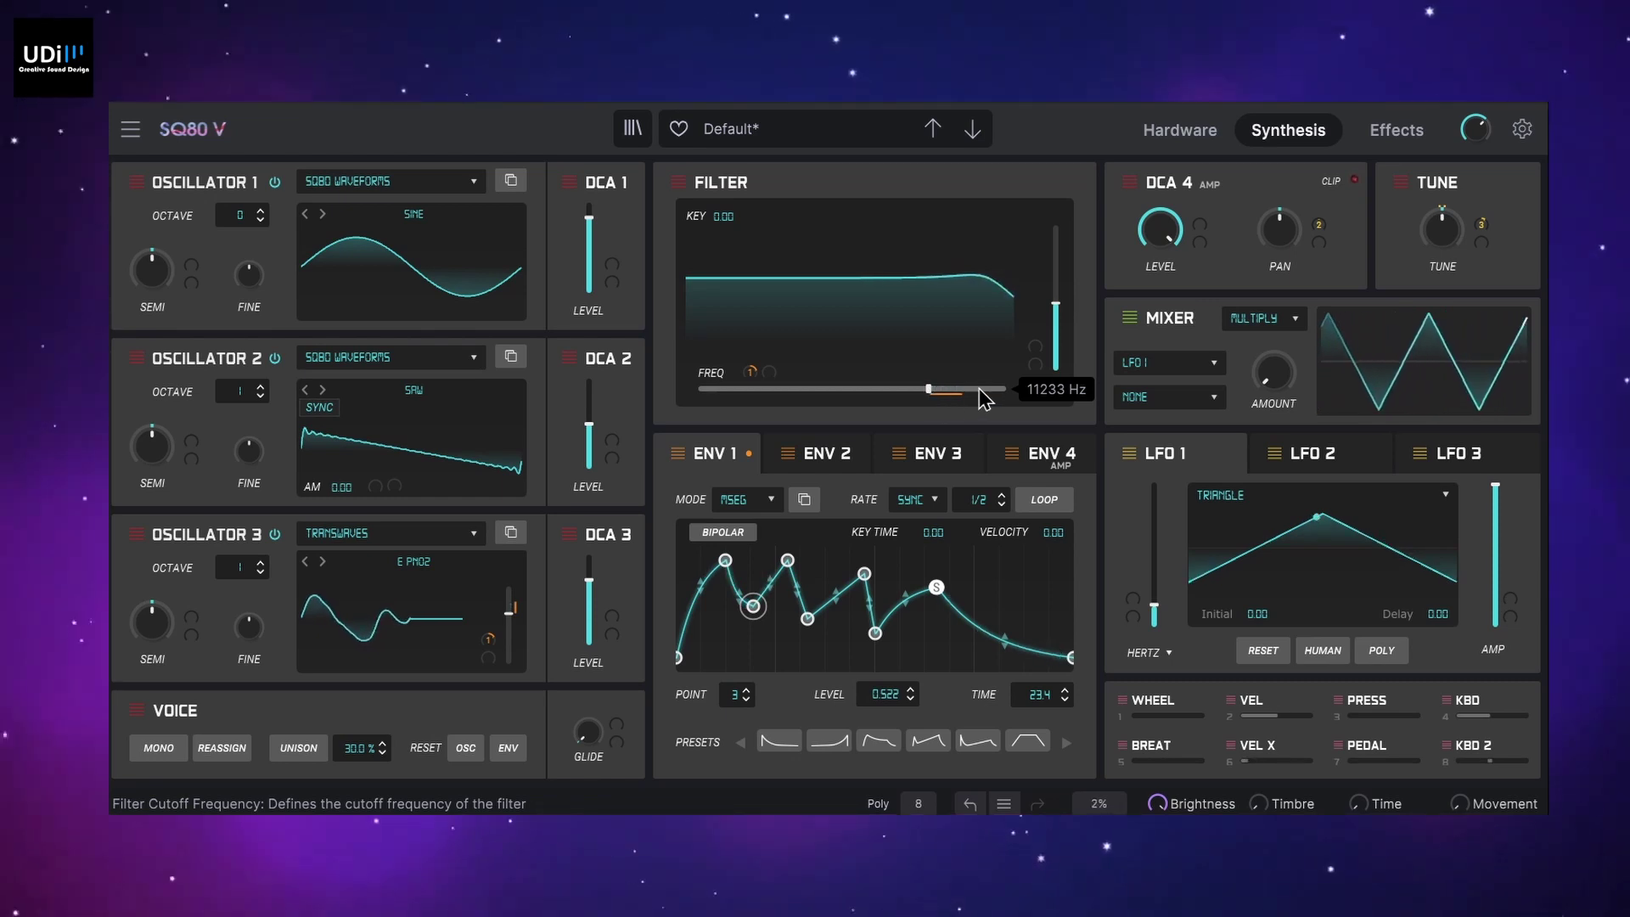
Set the effects routing to Parallel and load Stereo Pan into Effect 3
{"action": "left_click", "coordinate": [1397, 129]}
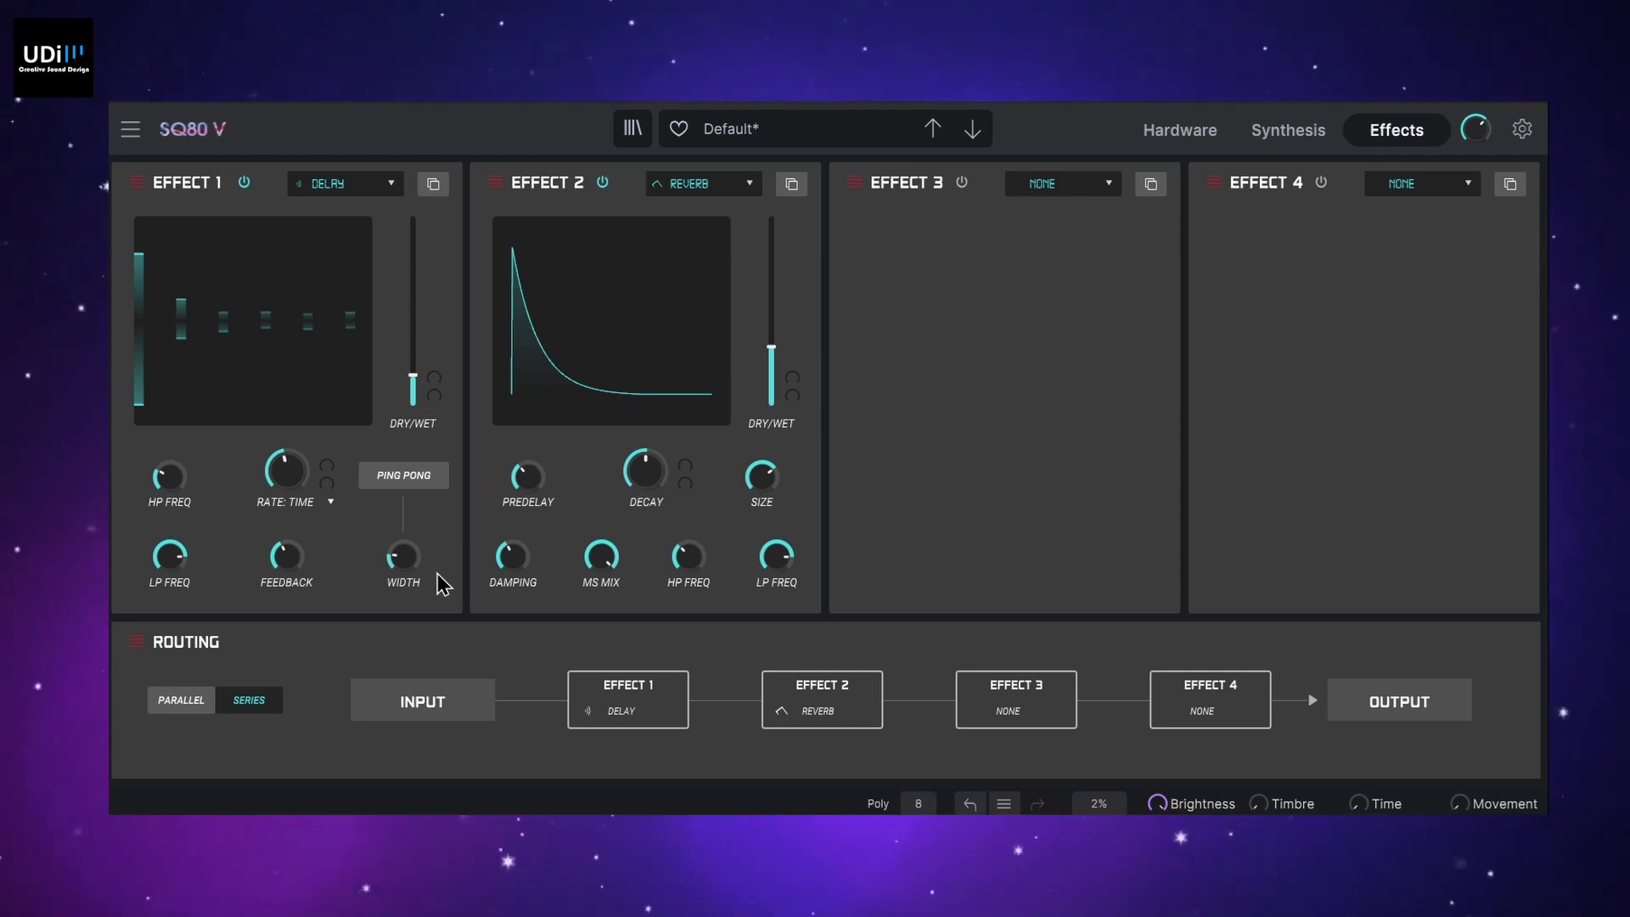
{"action": "left_click", "coordinate": [172, 702]}
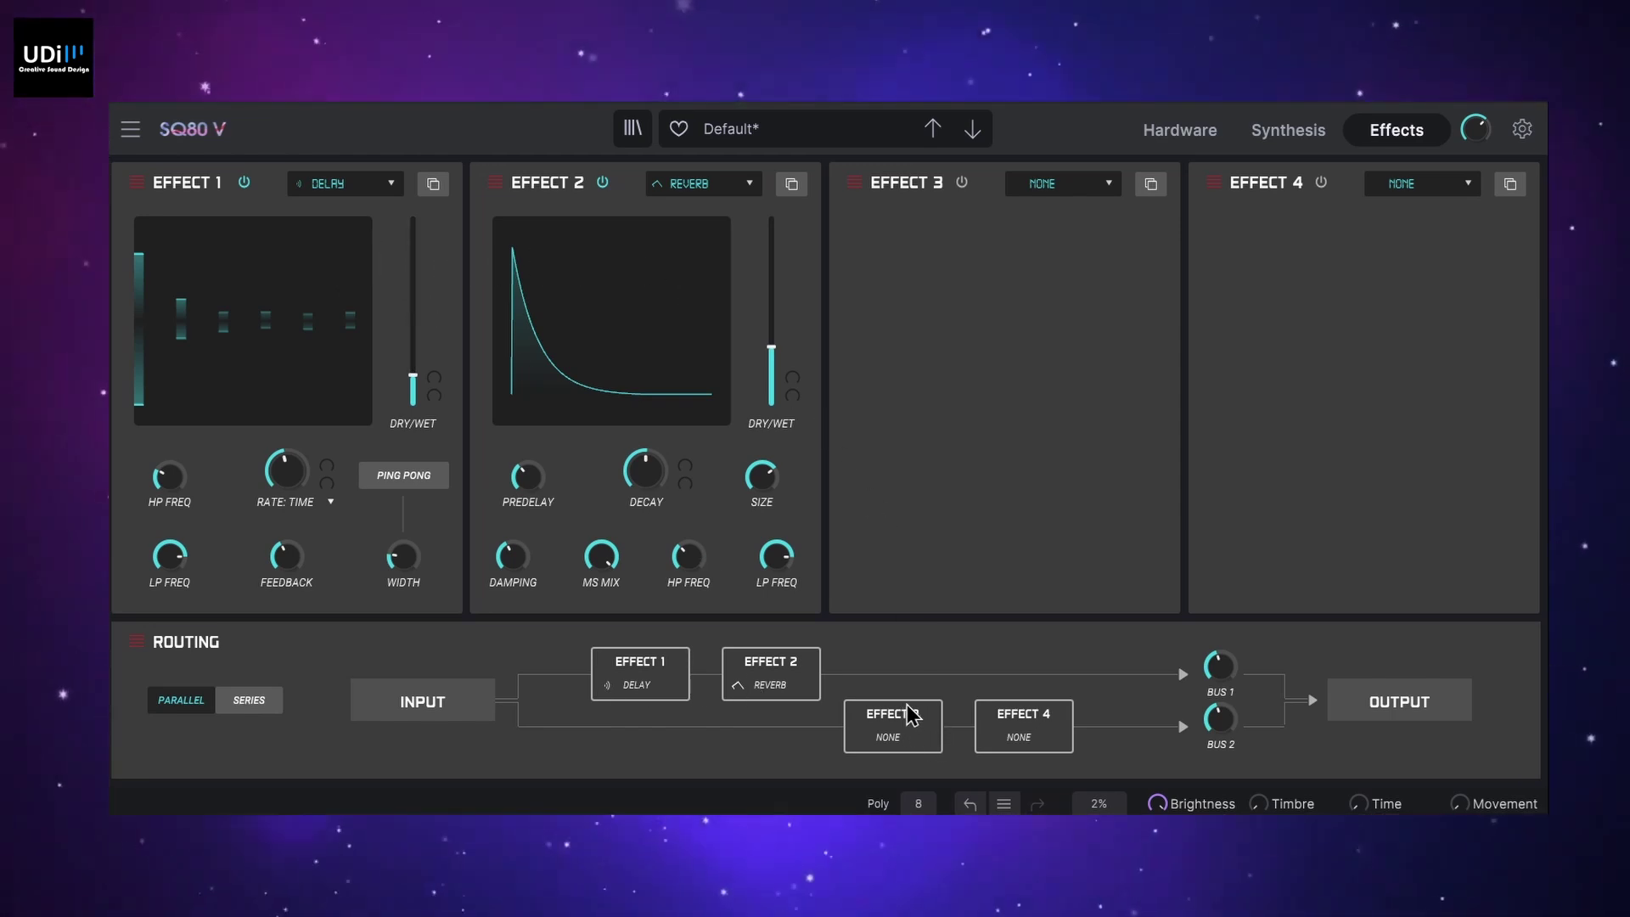
{"action": "left_click", "coordinate": [1071, 185]}
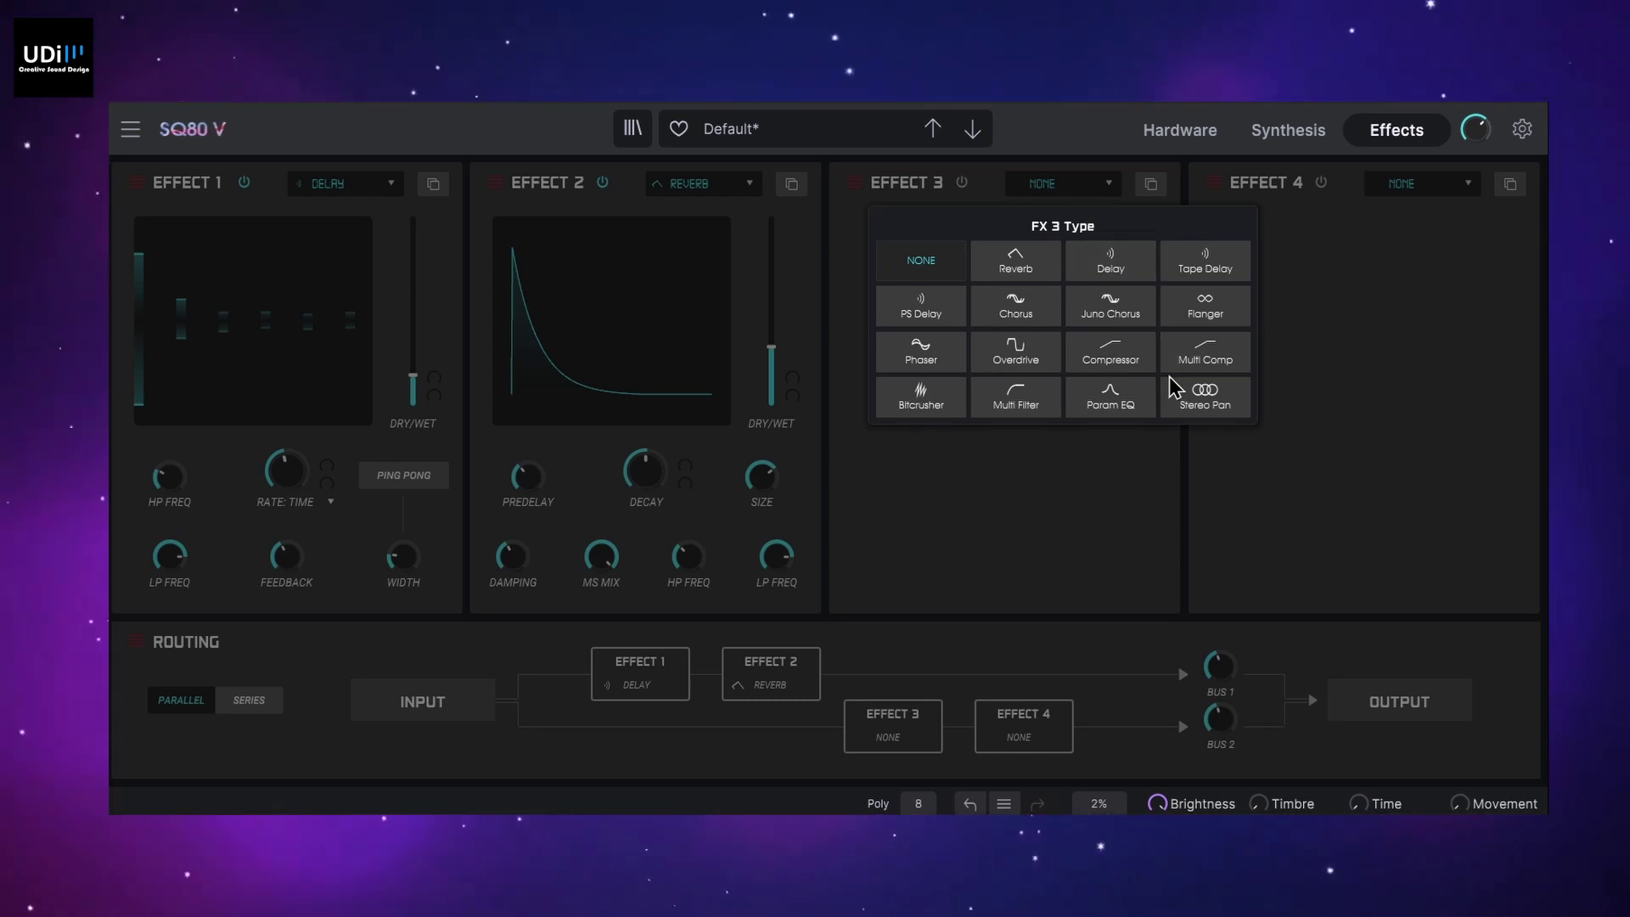
{"action": "left_click", "coordinate": [1216, 403]}
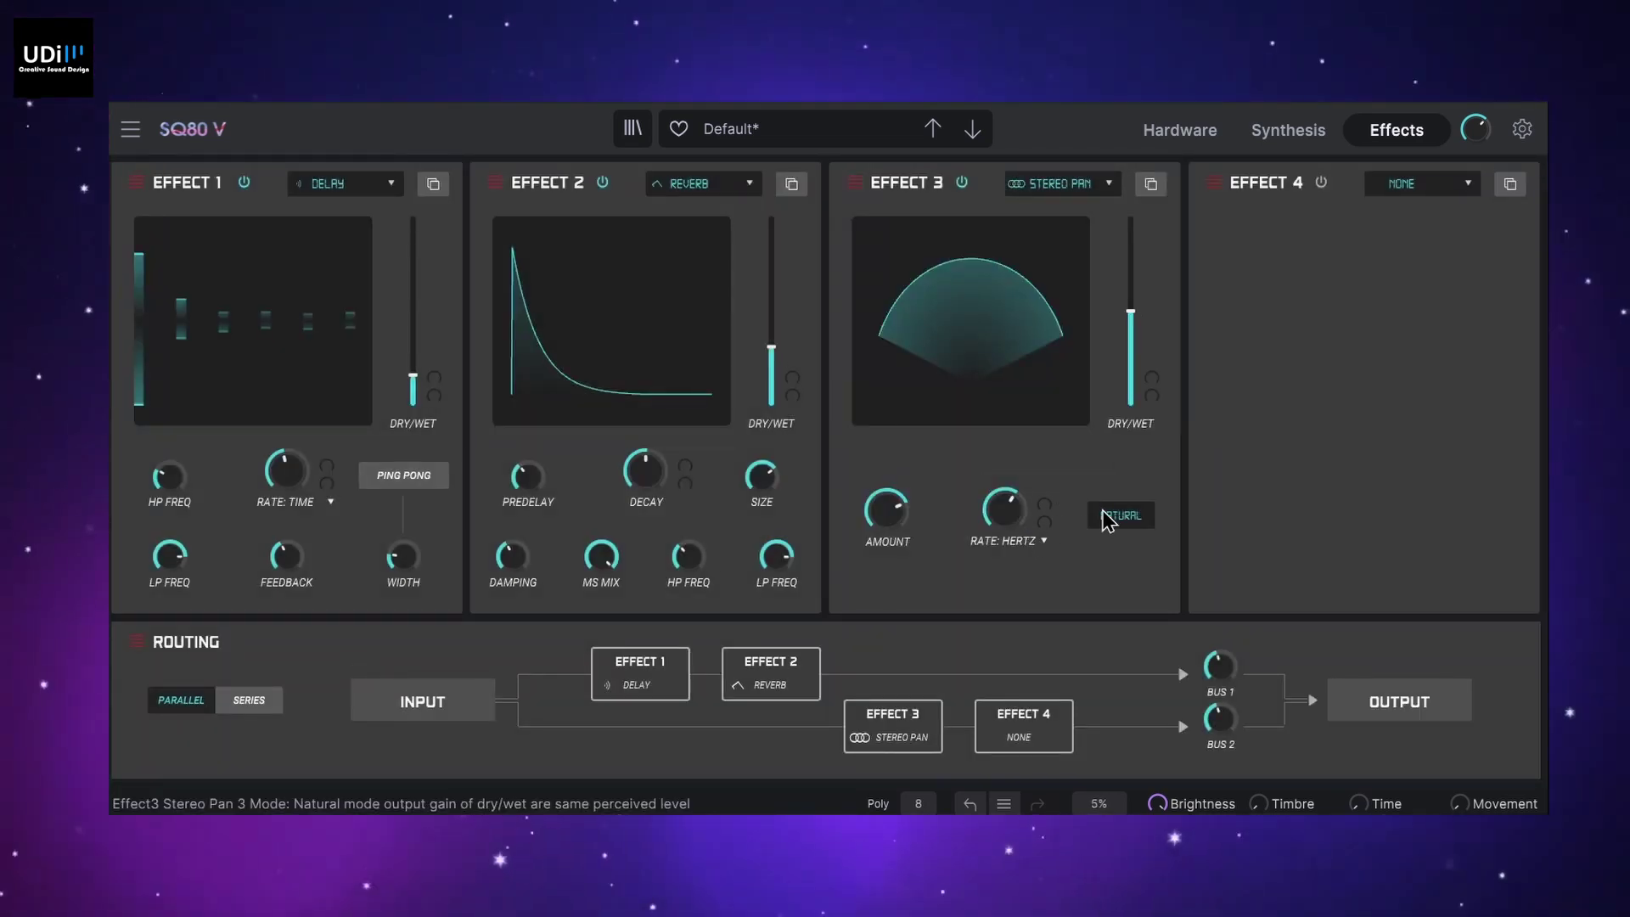
Configure Stereo Pan with Linear mode, a synced rate of 2 bars, 58.4 % dry/wet and the amount lowered to about half
{"action": "left_click", "coordinate": [1038, 543]}
{"action": "left_click", "coordinate": [962, 617]}
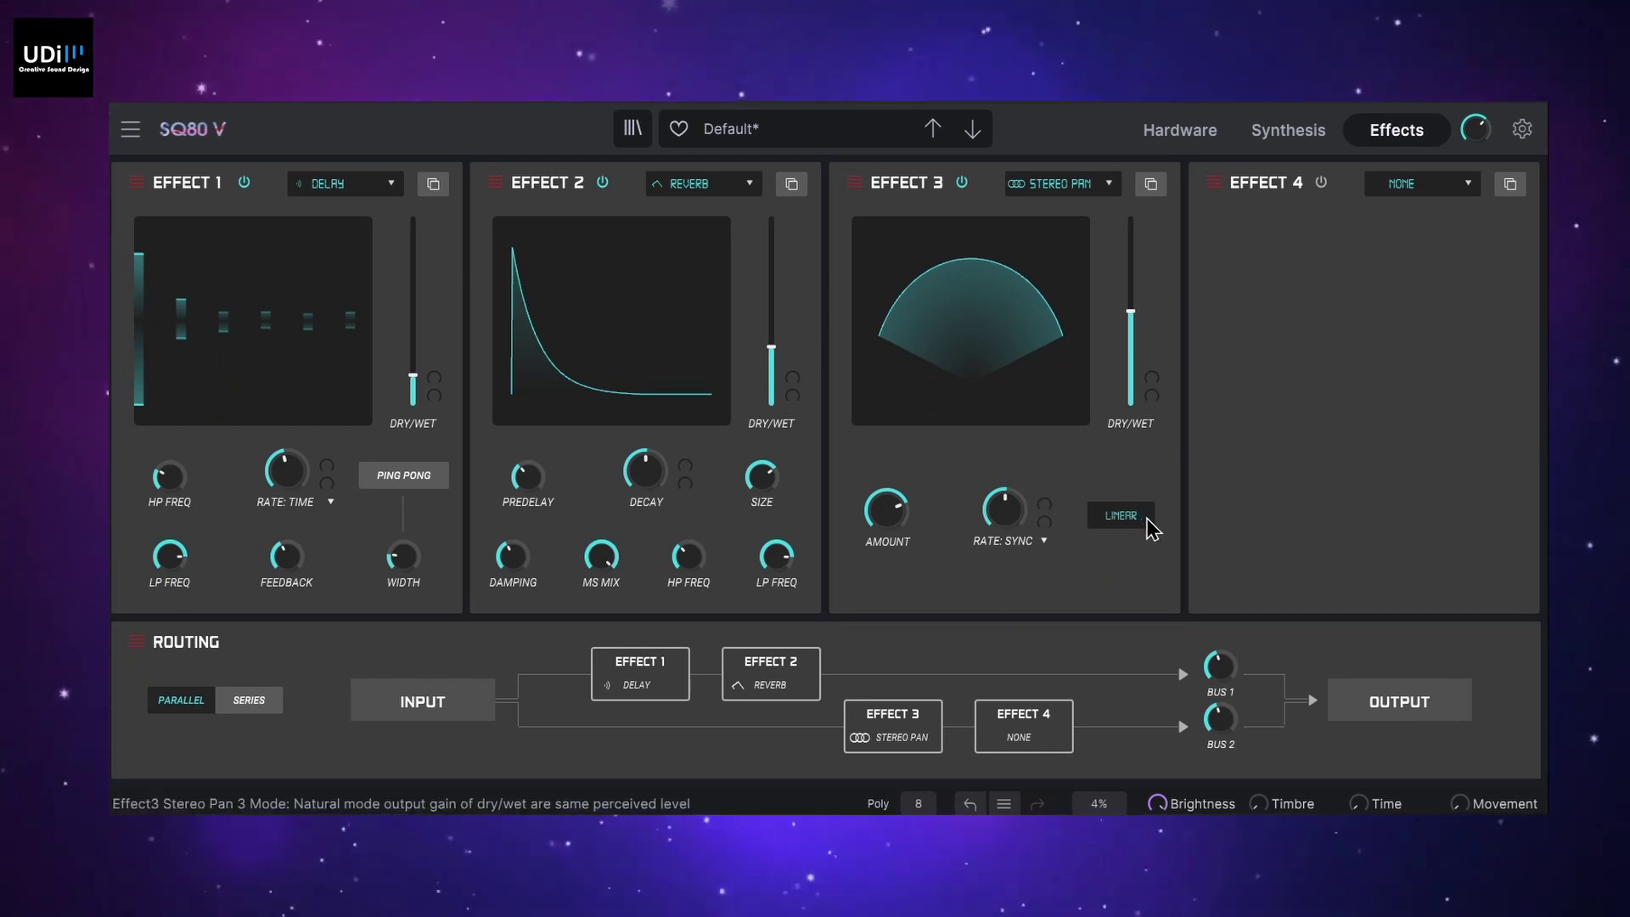
{"action": "left_click_drag", "start_coordinate": [1131, 311], "coordinate": [1131, 296]}
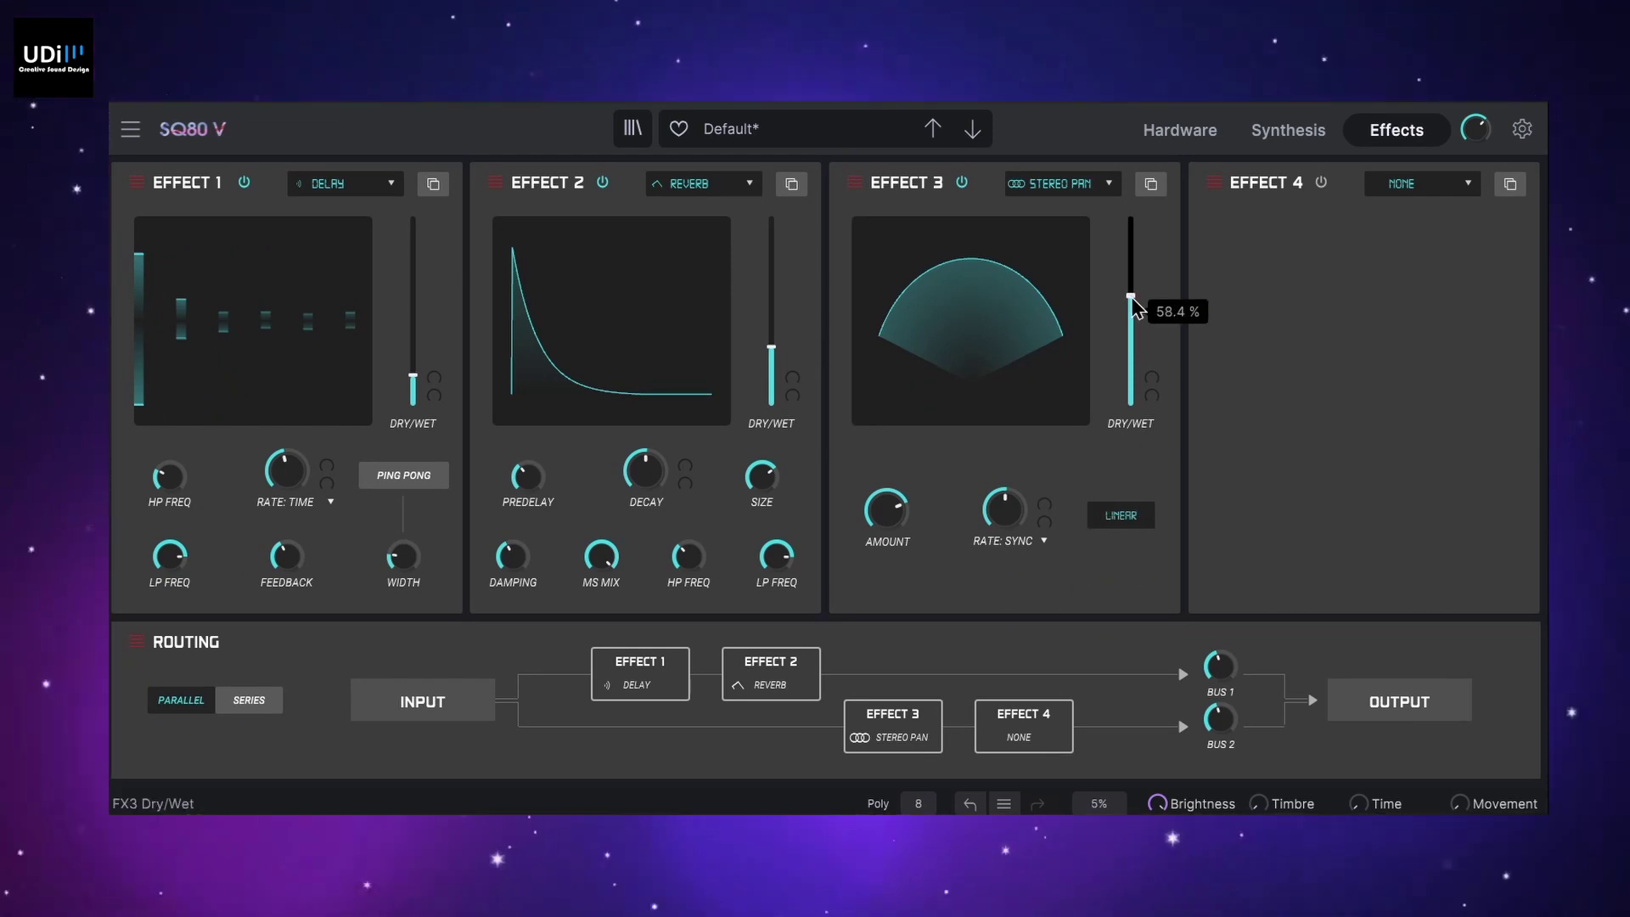
{"action": "left_click_drag", "start_coordinate": [885, 510], "coordinate": [885, 535]}
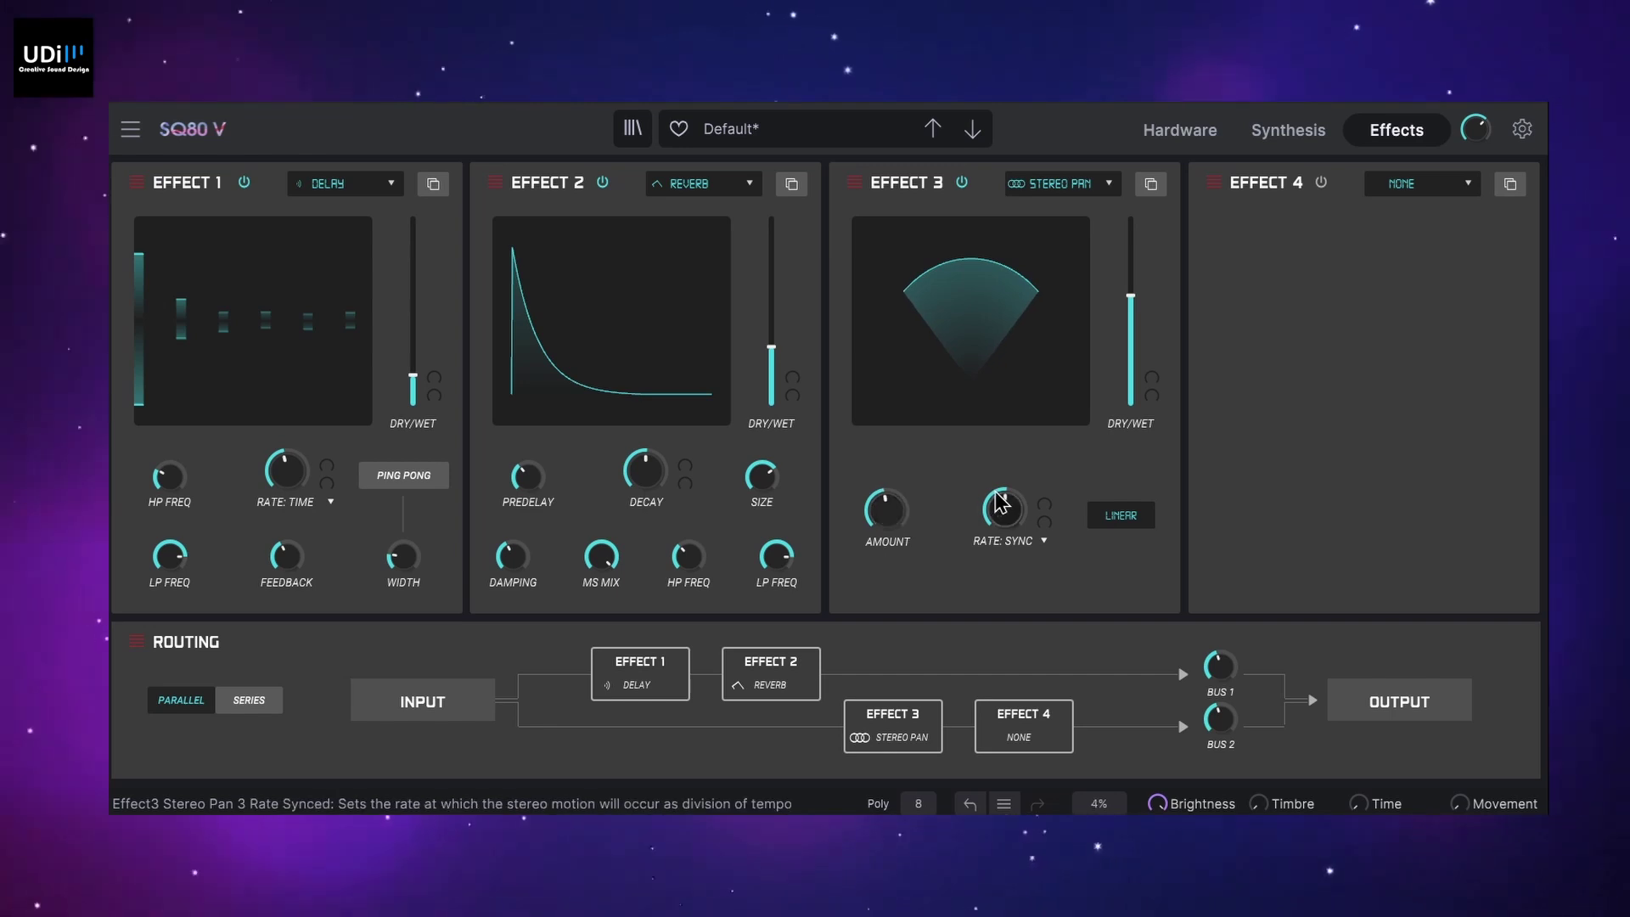
{"action": "mouse_move", "coordinate": [1004, 509]}
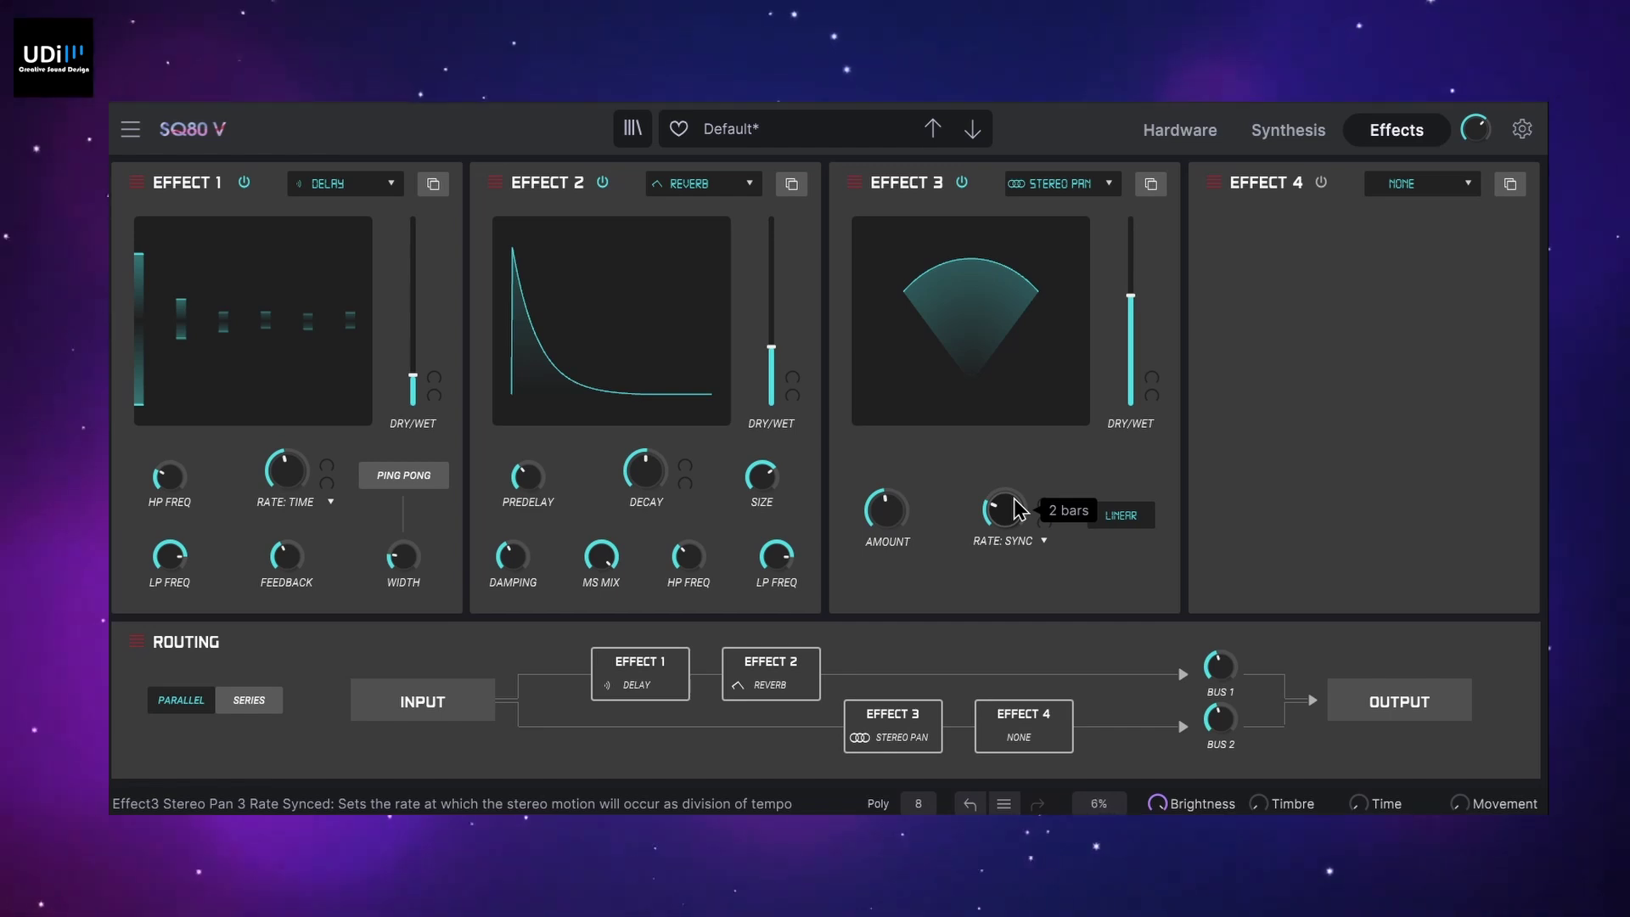
Return to the synthesis settings and check the DCA 4 pan control
{"action": "left_click", "coordinate": [1288, 130]}
{"action": "mouse_move", "coordinate": [1293, 251]}
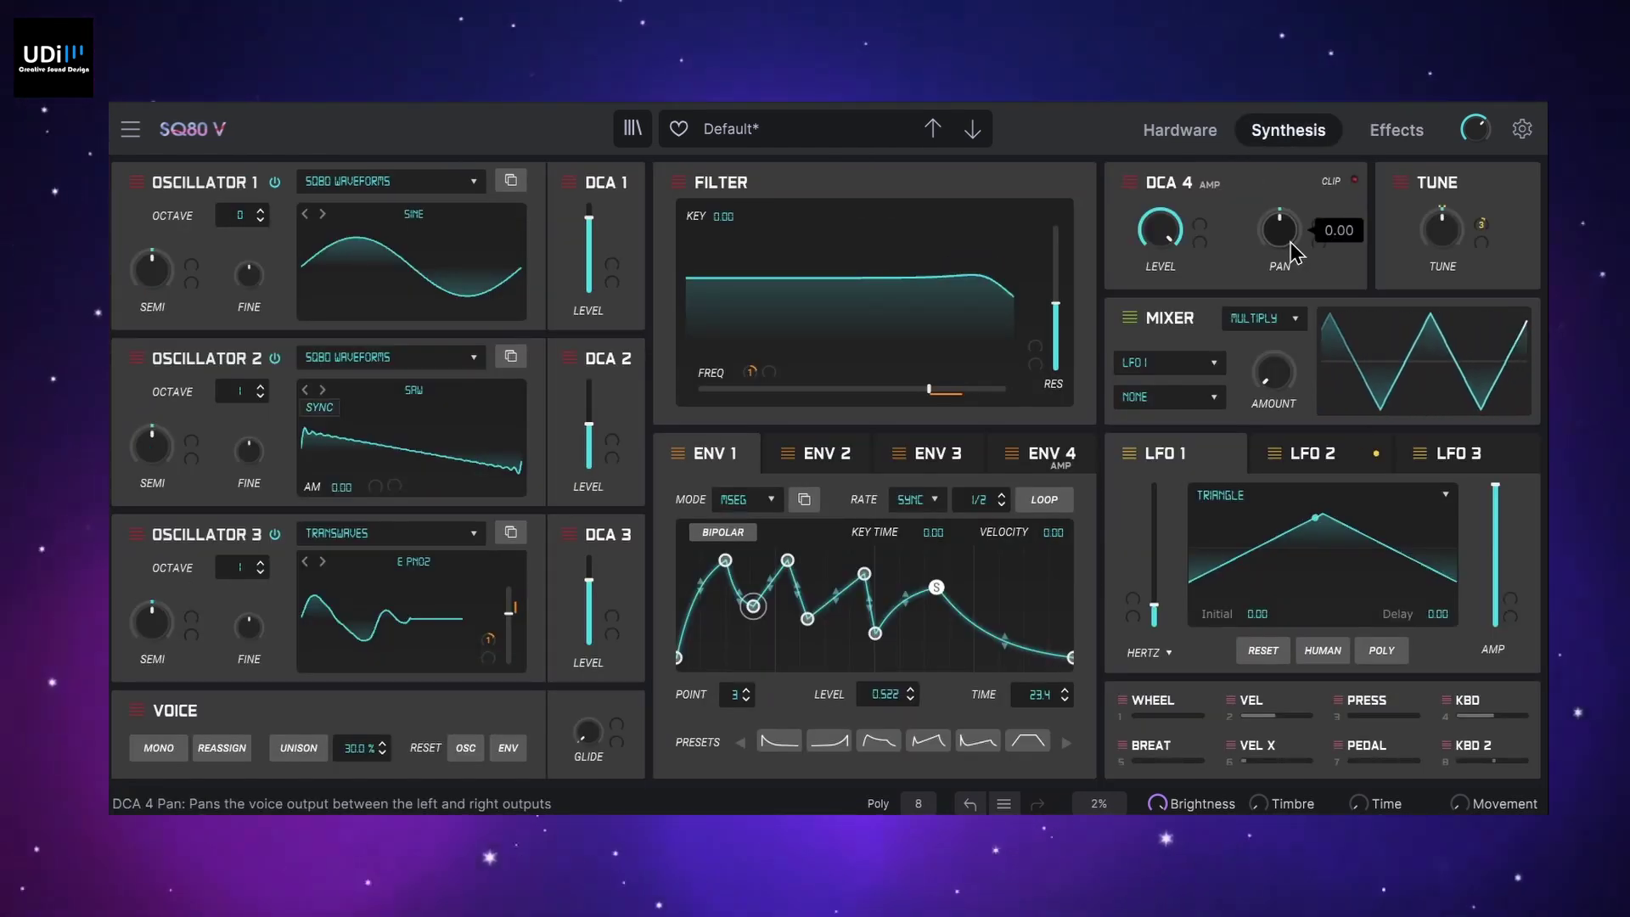